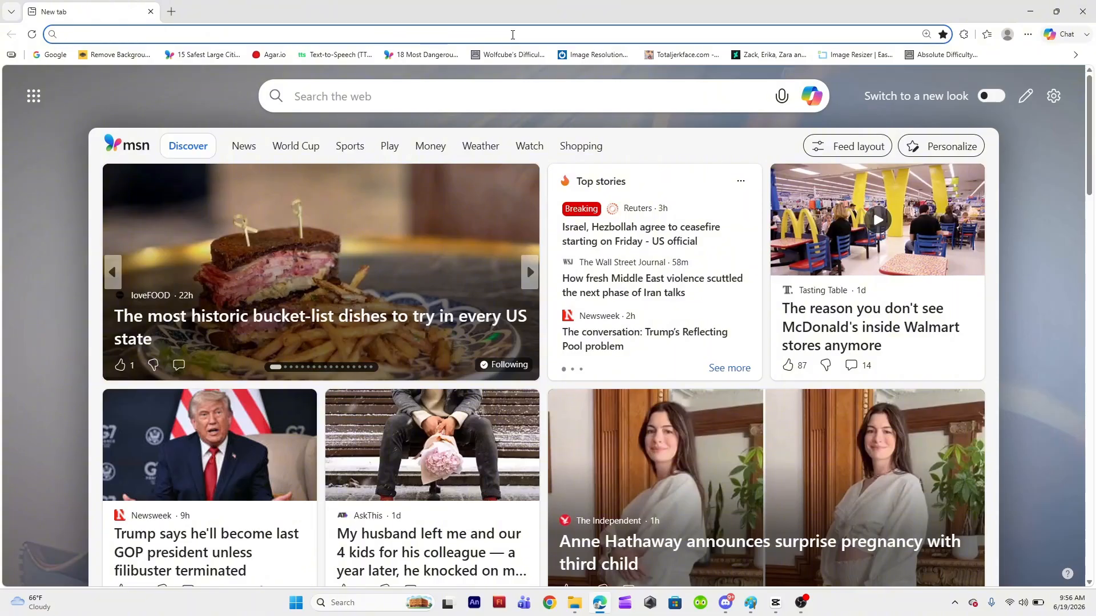
type("bey")
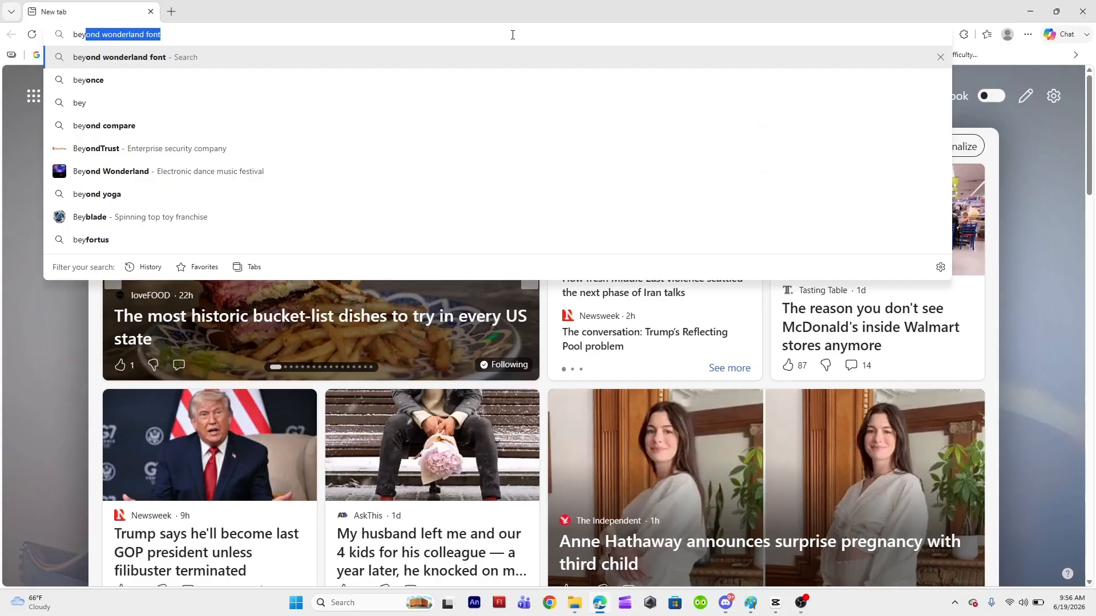
key("BackSpace")
key("BackSpace")
key("BackSpace")
key("BackSpace")
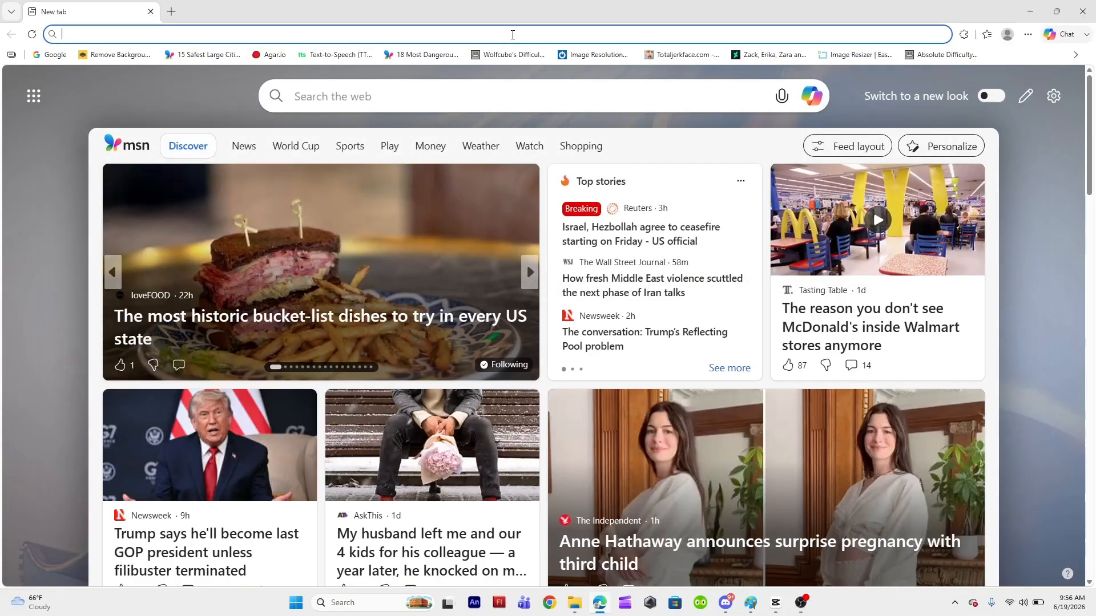
type("beyond")
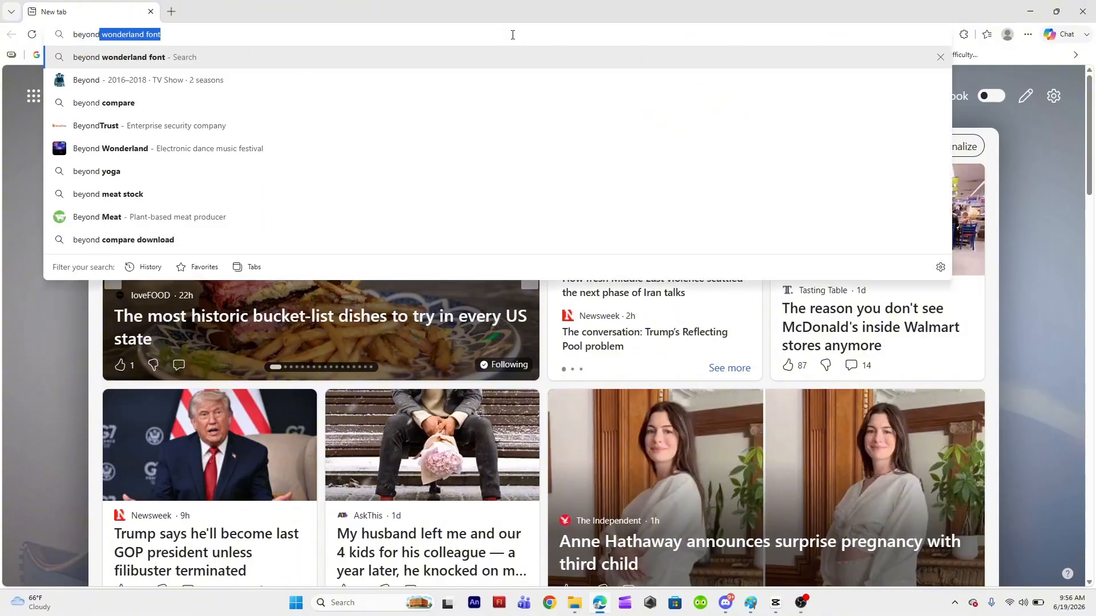
left_click(485, 57)
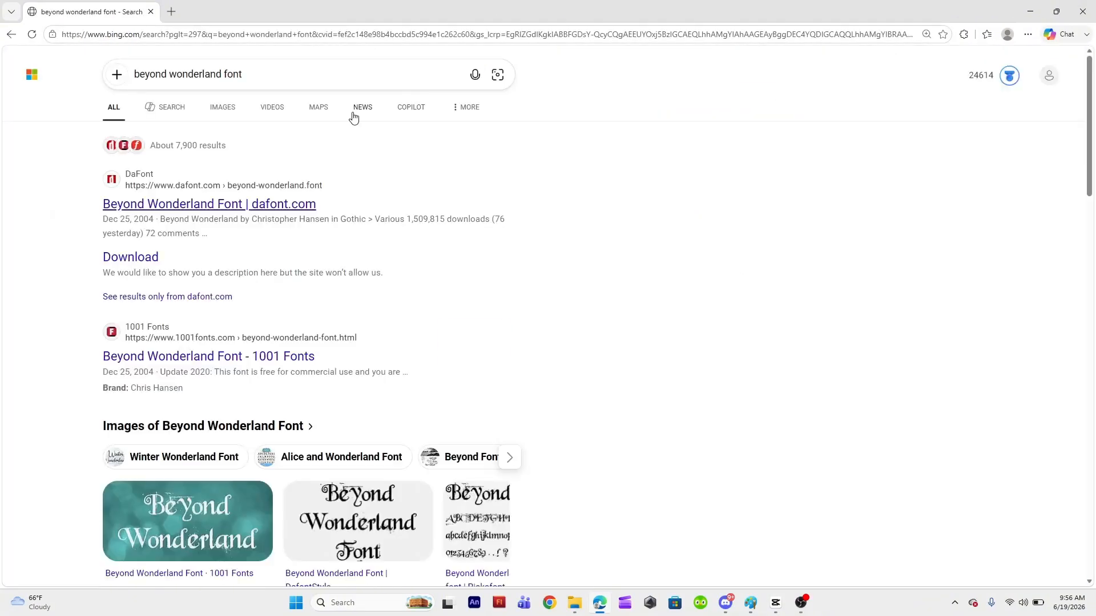
Search the web for dafont in a fresh tab and open the DaFont website from the results.
left_click(171, 11)
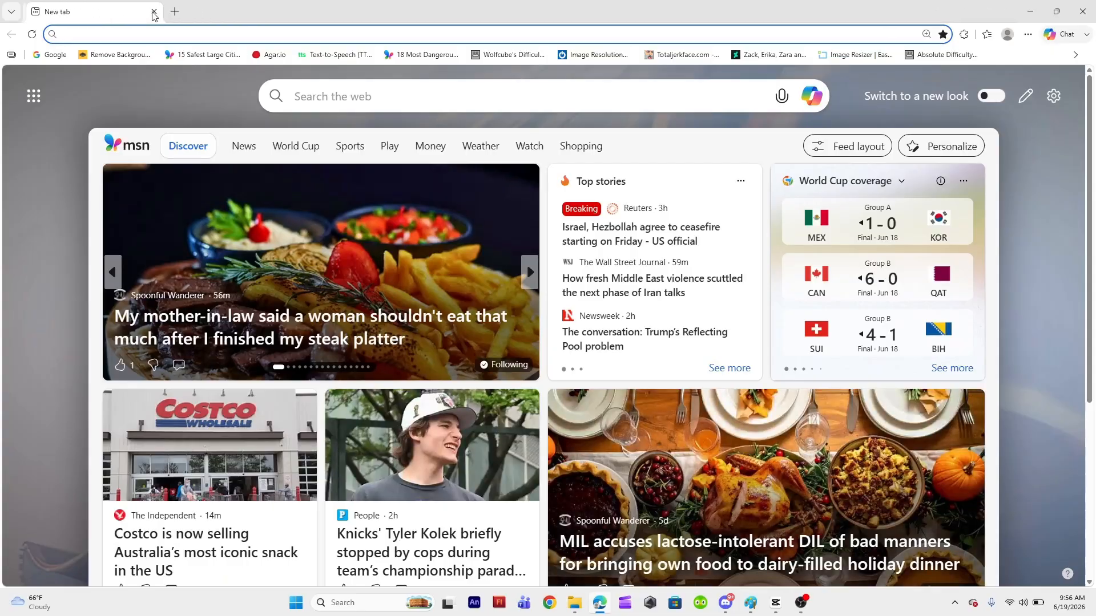
type("dafont")
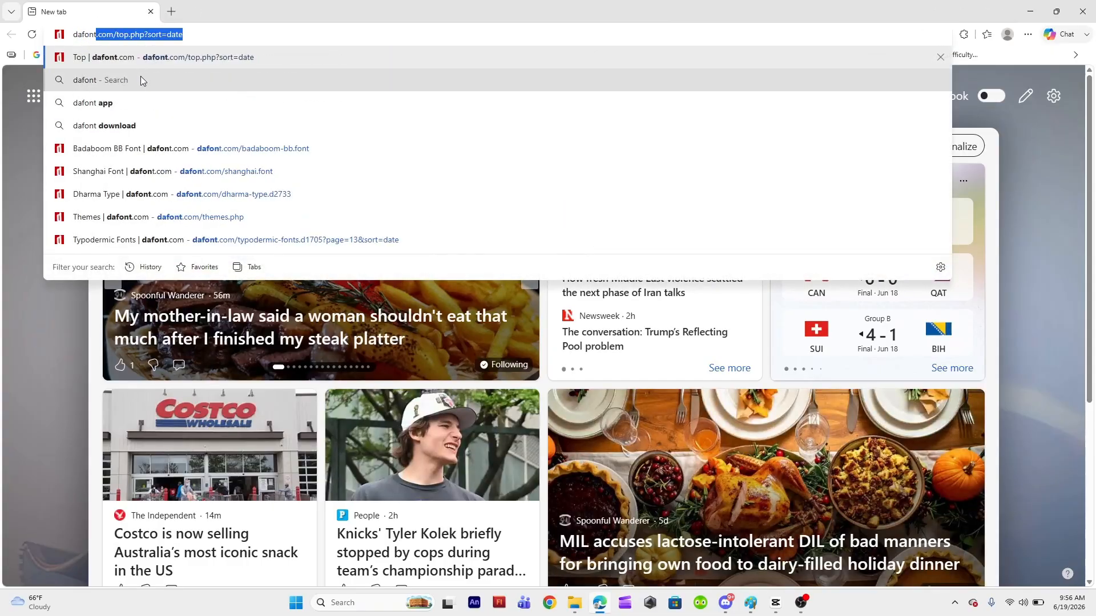
left_click(157, 53)
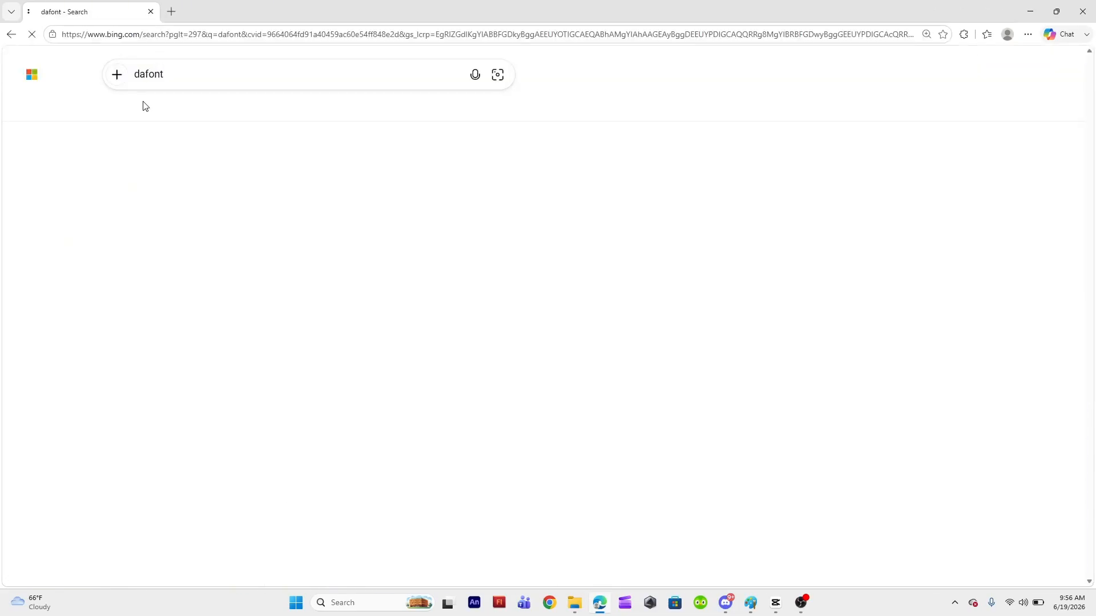
left_click(207, 192)
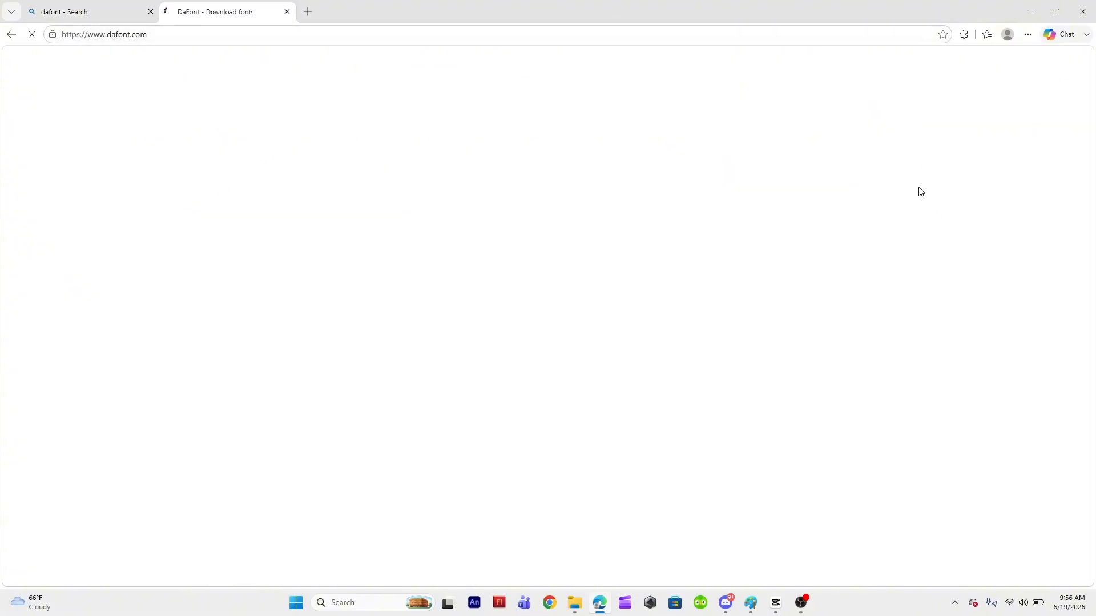
left_click(966, 135)
type("b")
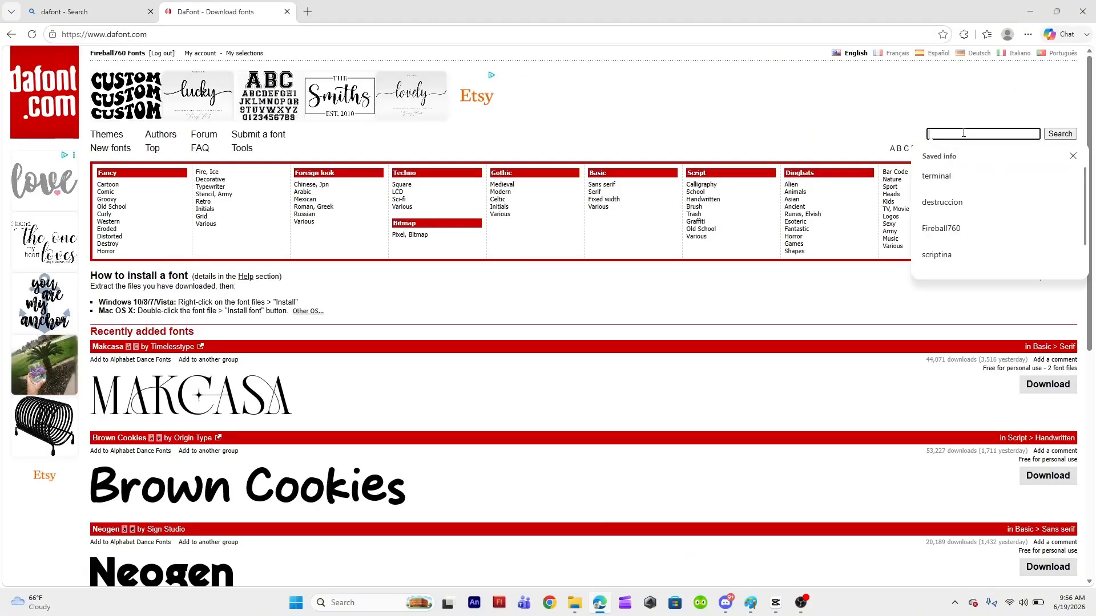
key("BackSpace")
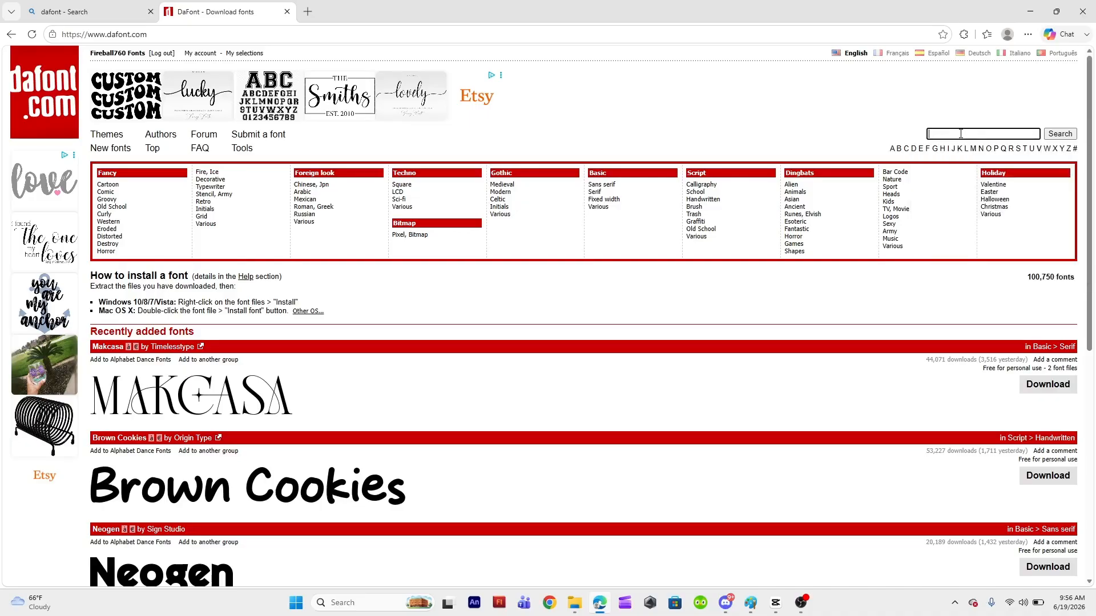
scroll(376, 280, "down", 6)
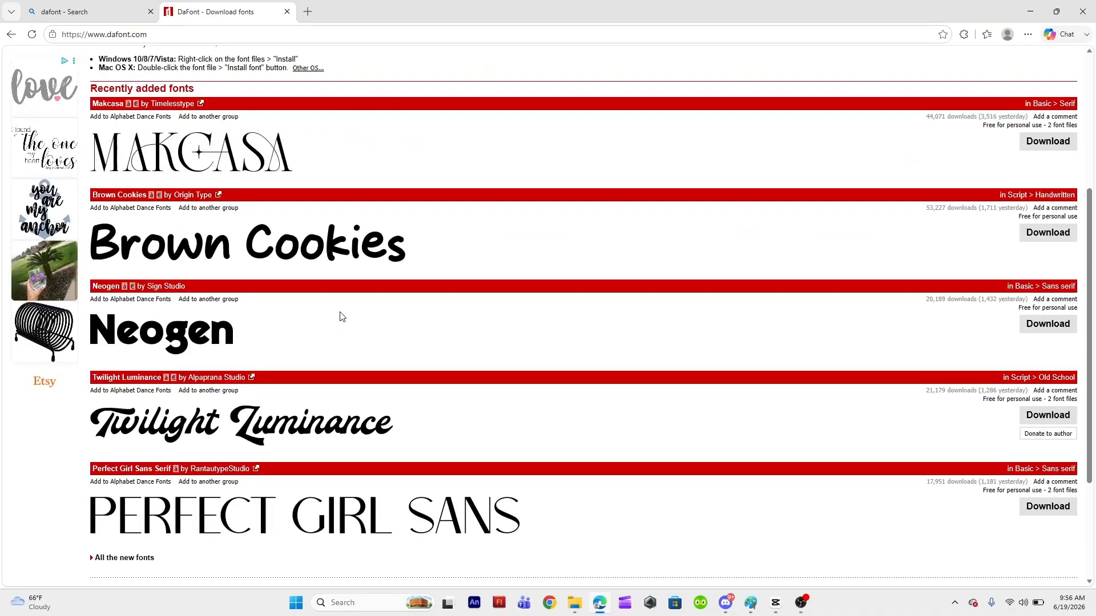
scroll(246, 276, "up", 2)
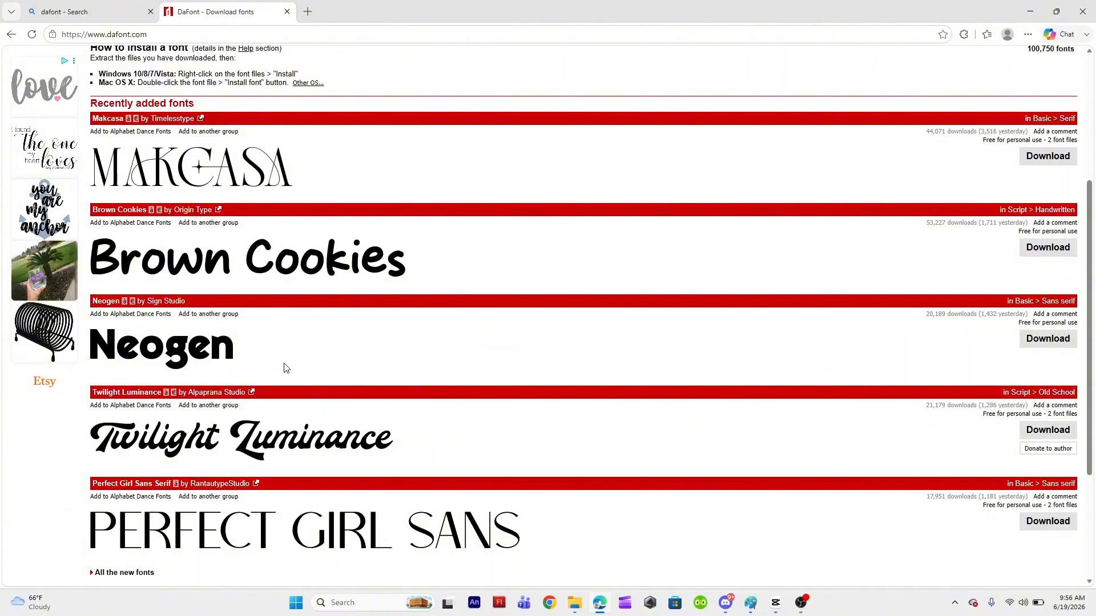
scroll(307, 311, "up", 4)
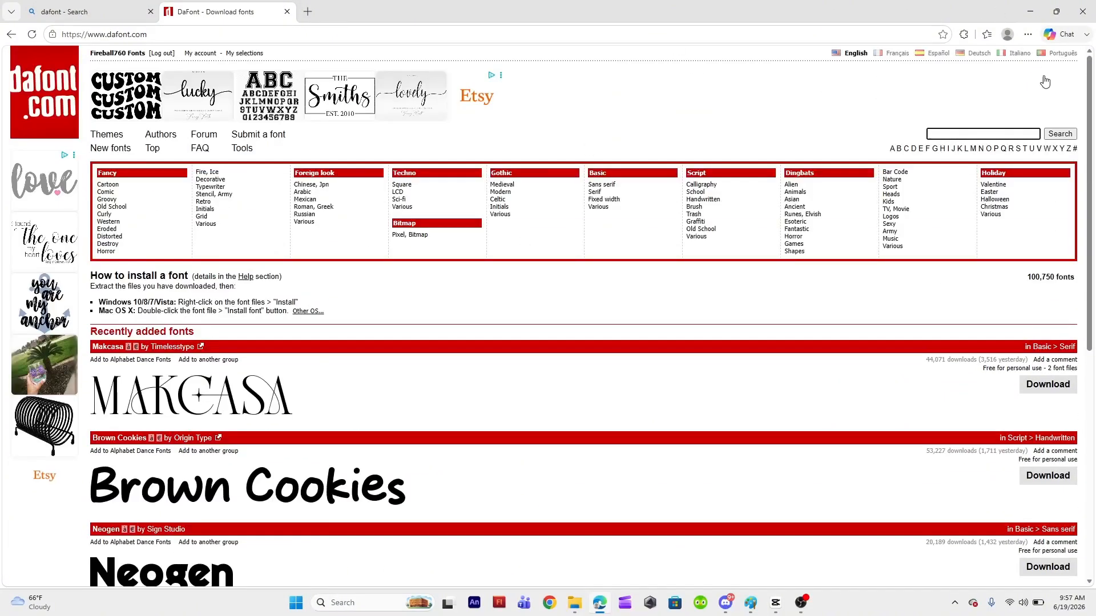
left_click(978, 137)
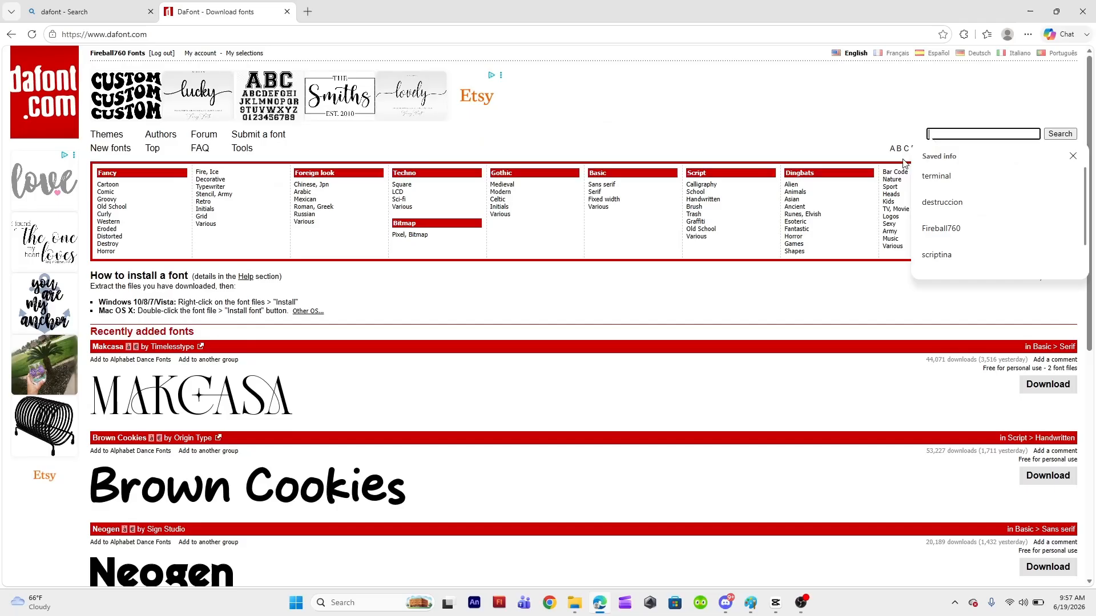
left_click(633, 112)
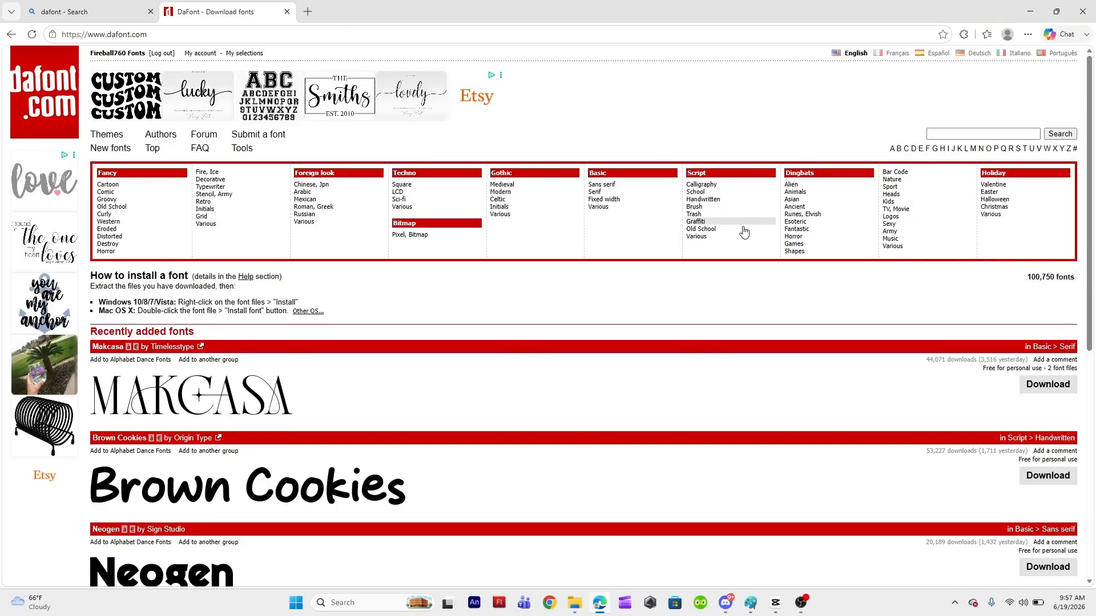
Search DaFont for "beyond wonderland" and download the Beyond Wonderland font.
left_click(968, 135)
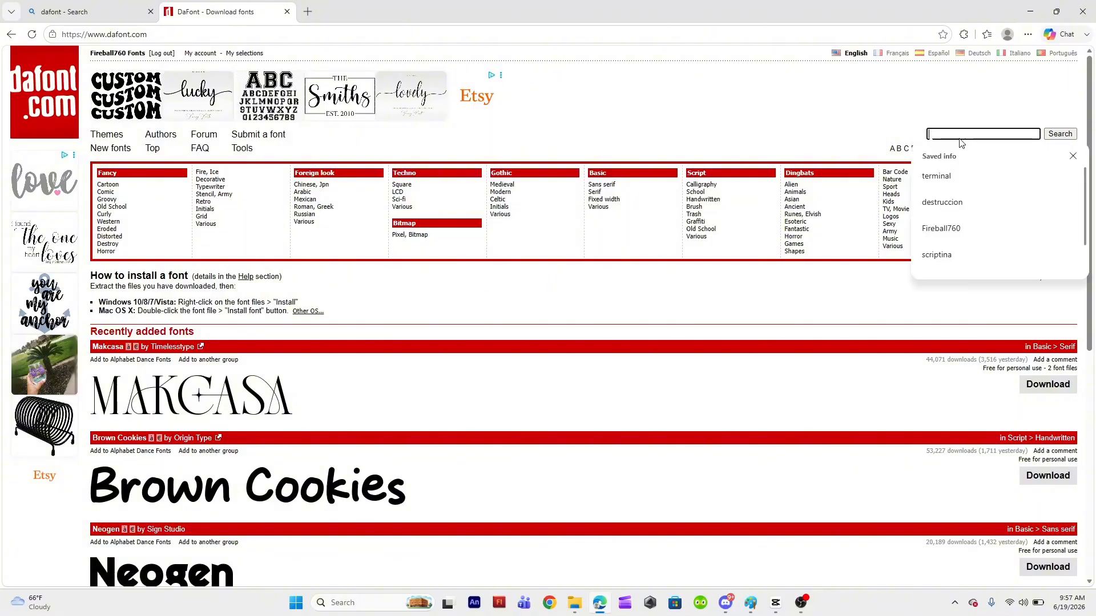
type("beyond wonder")
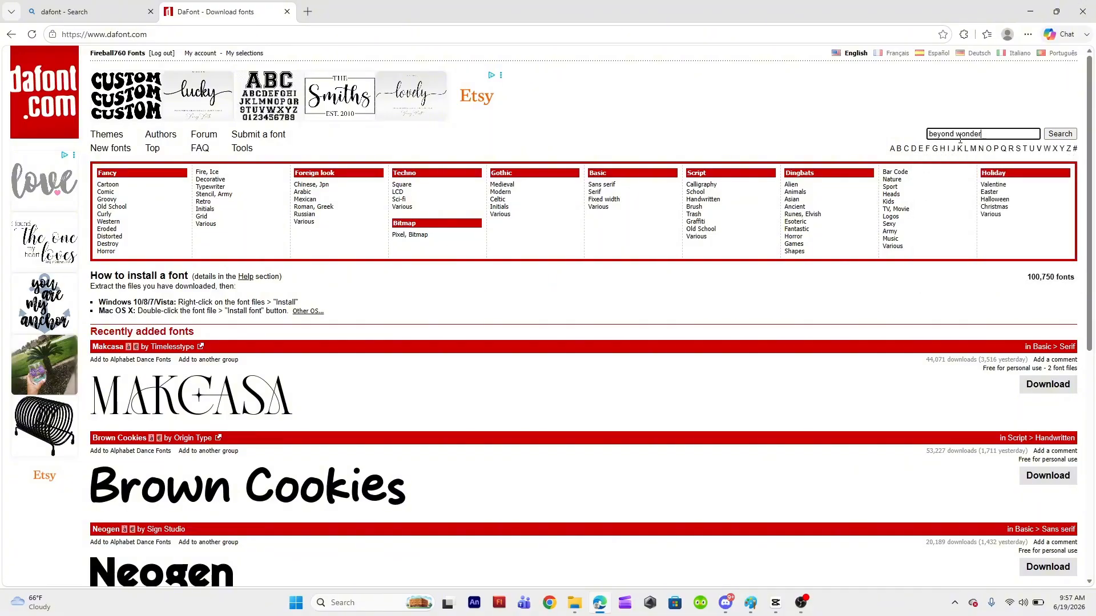
type("land")
key("Return")
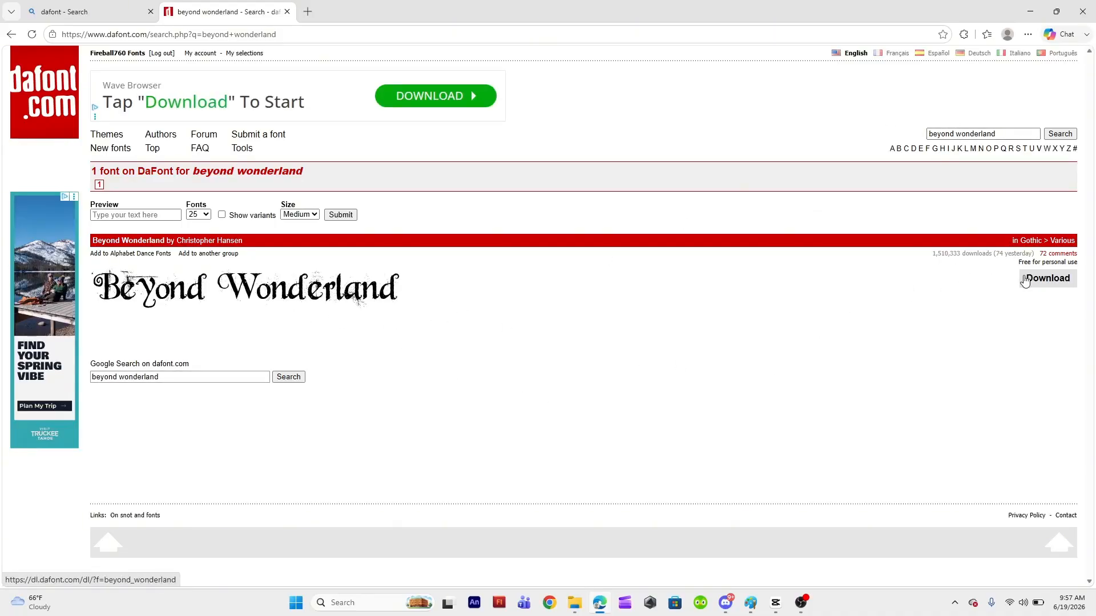
left_click(1024, 280)
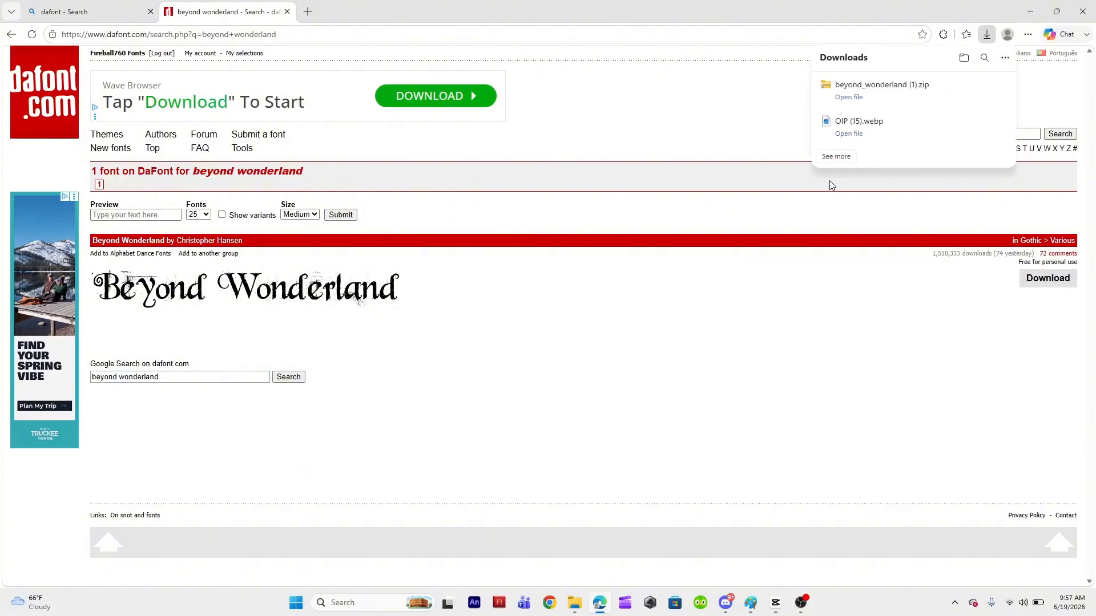
Open the downloaded beyond_wonderland (1).zip and extract all its files to the default beyond_wonderland (1) folder in Downloads.
left_click(865, 97)
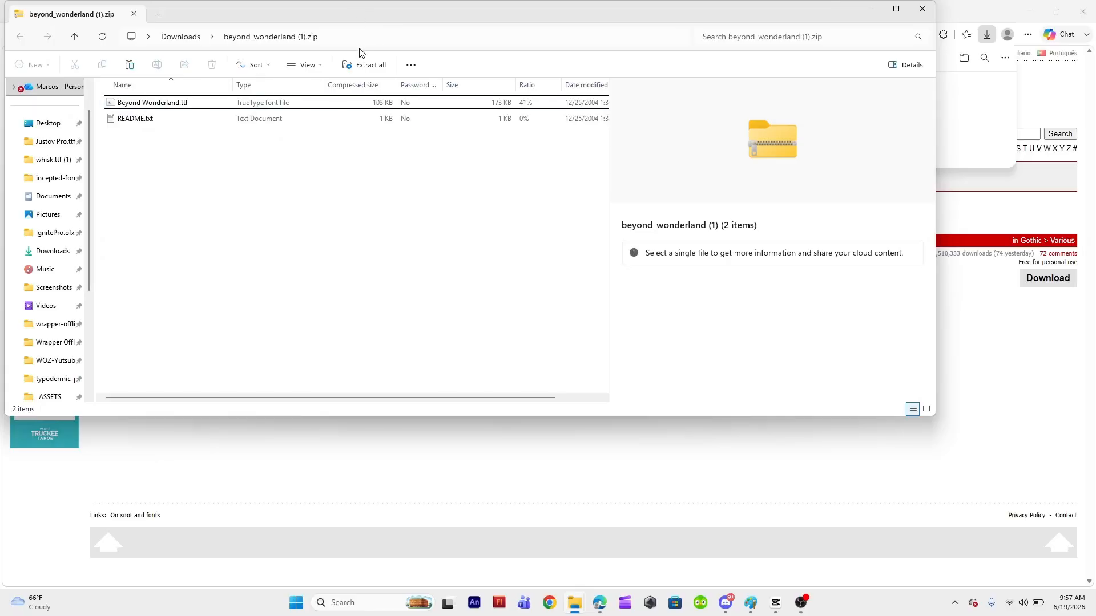
left_click(363, 64)
left_click(664, 411)
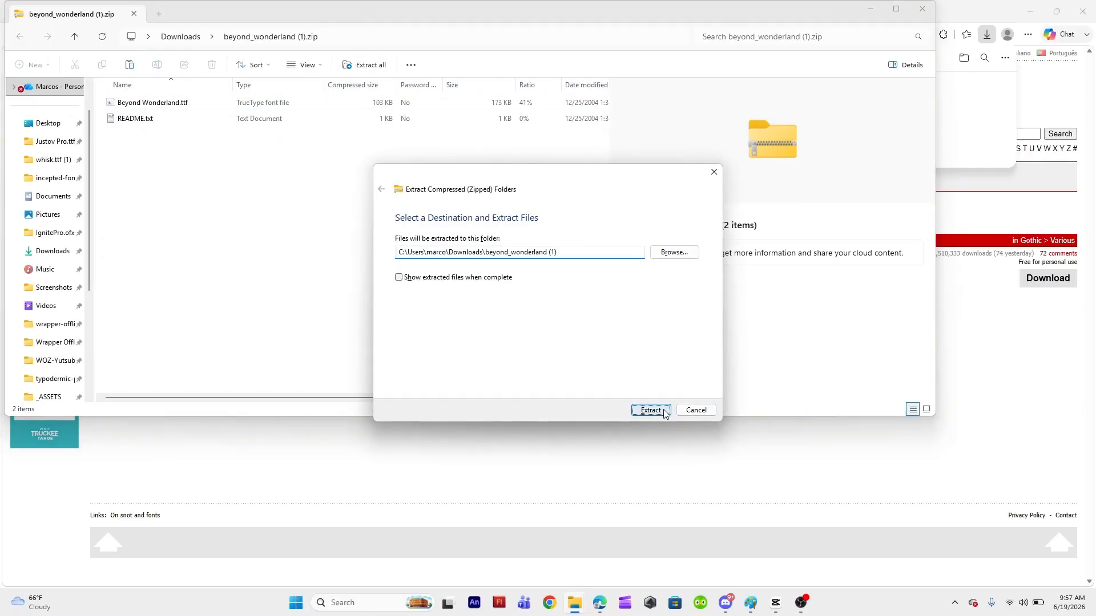
Browse to Downloads in File Explorer, close the zip archive's view, and open the extracted beyond_wonderland (1) folder.
left_click(159, 13)
left_click(52, 251)
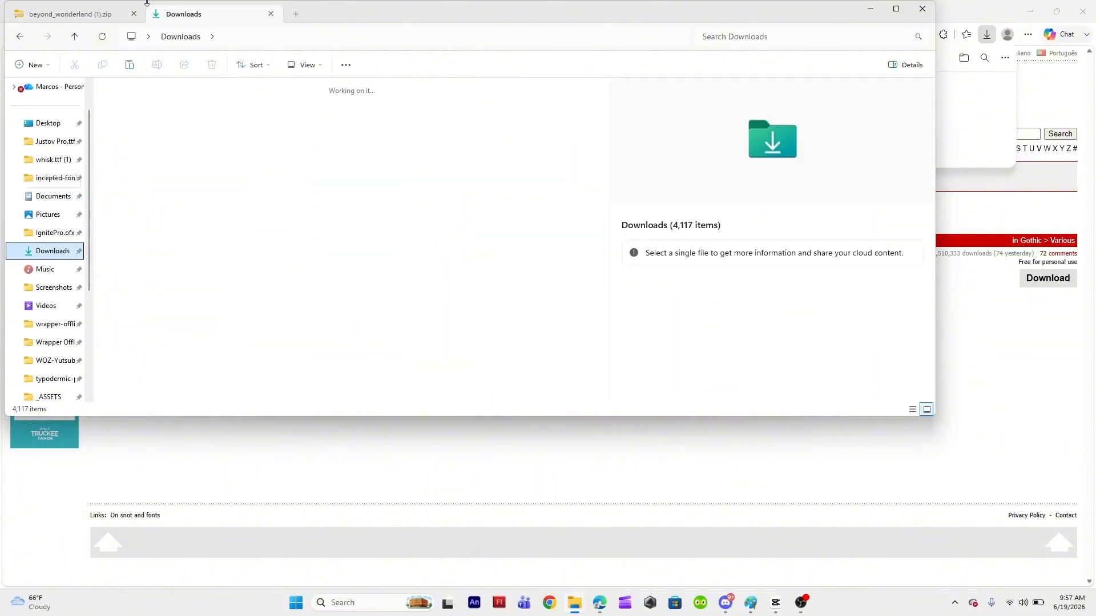
left_click(134, 13)
double_click(119, 122)
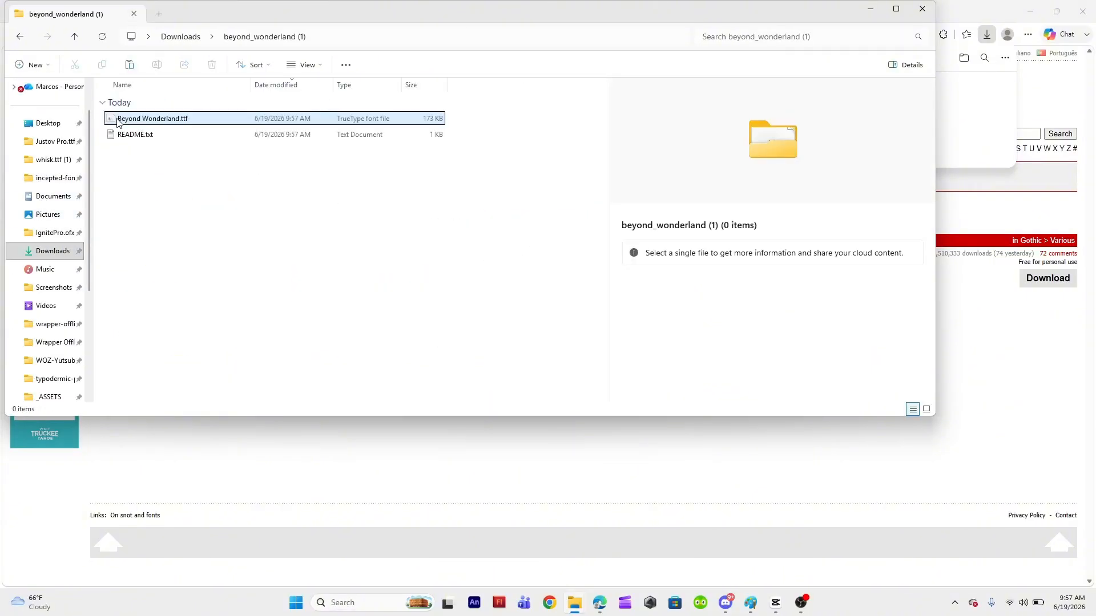
Move Beyond Wonderland.ttf from the extracted folder into Documents and check the Documents folder for the font file.
left_click(137, 123)
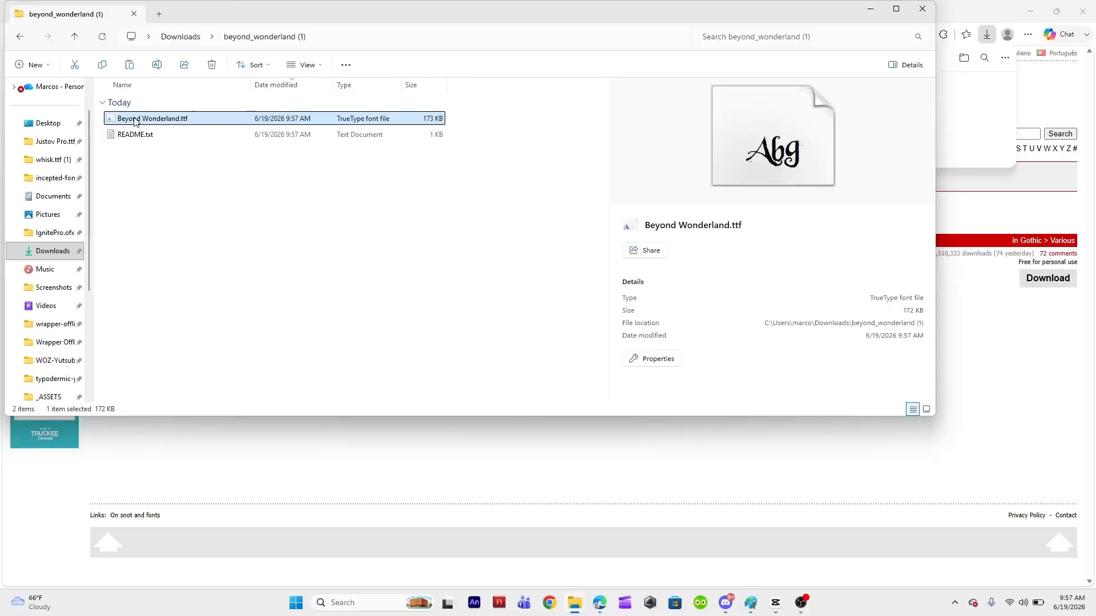
left_click_drag(137, 122, 50, 198)
left_click(50, 197)
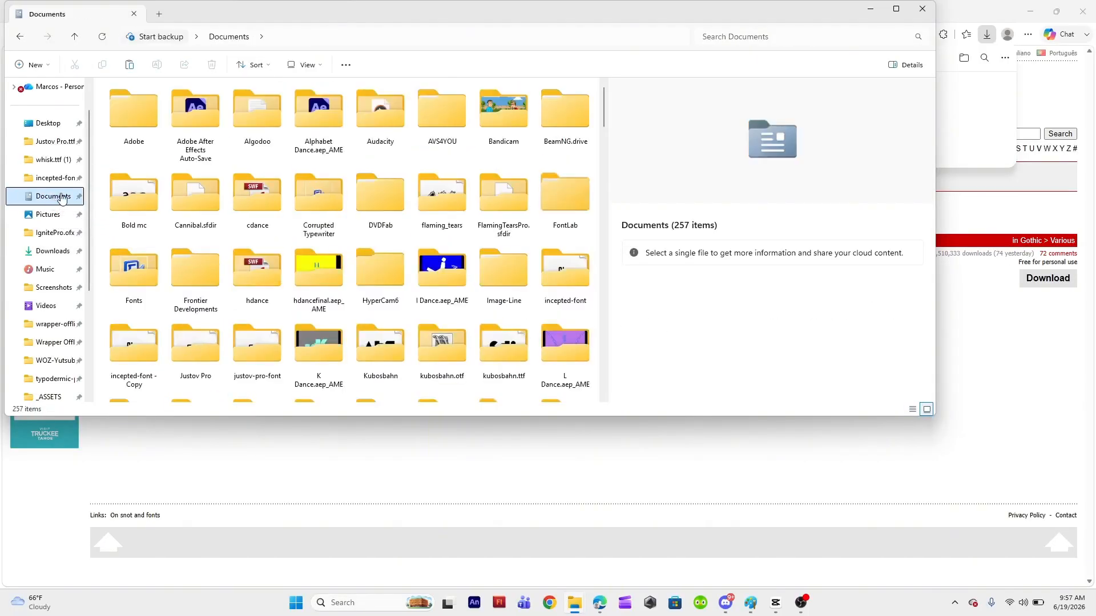
scroll(134, 193, "down", 20)
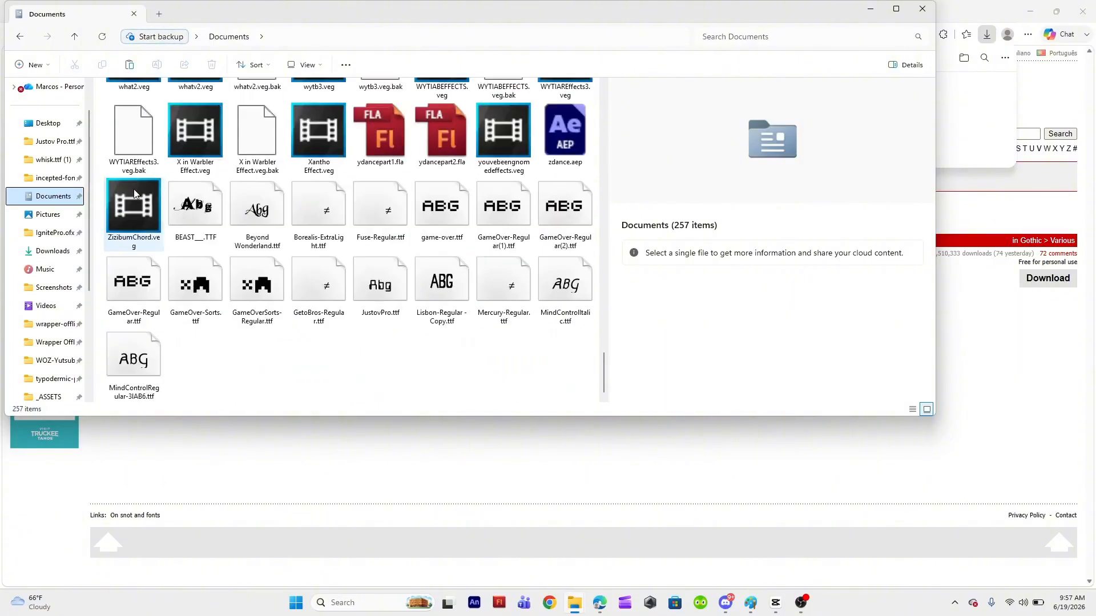
scroll(240, 220, "up", 15)
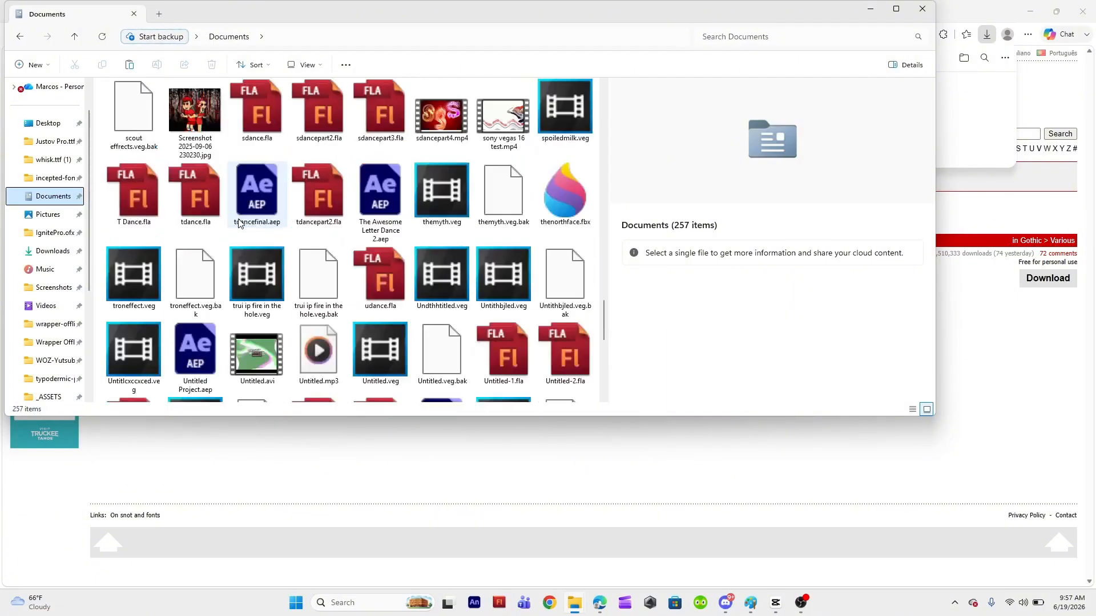
scroll(240, 219, "up", 3)
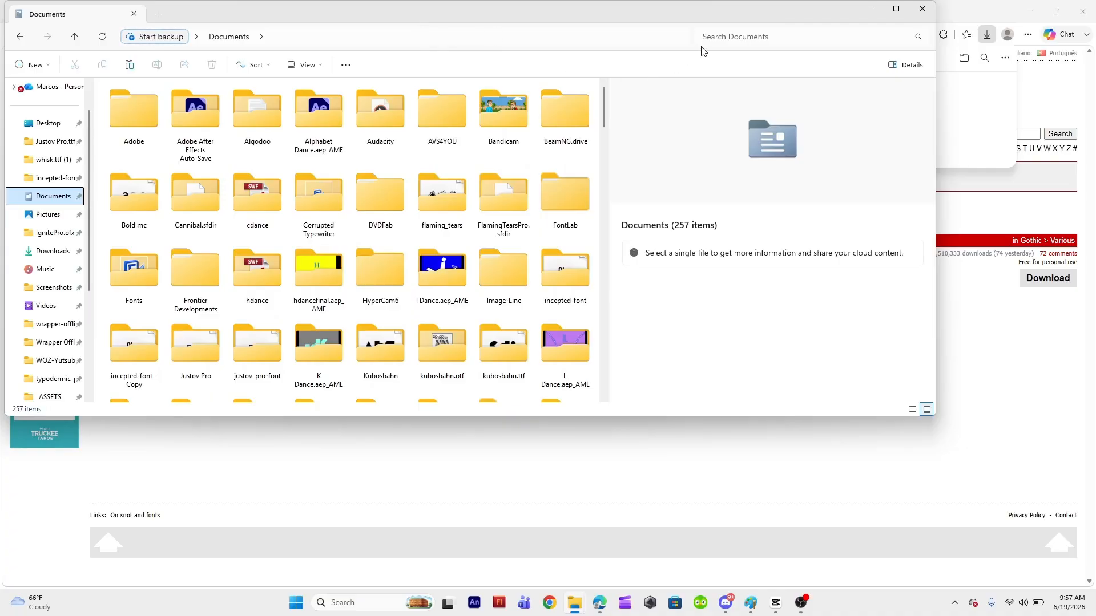
Minimize File Explorer and launch FontForge from the recent apps.
left_click(868, 8)
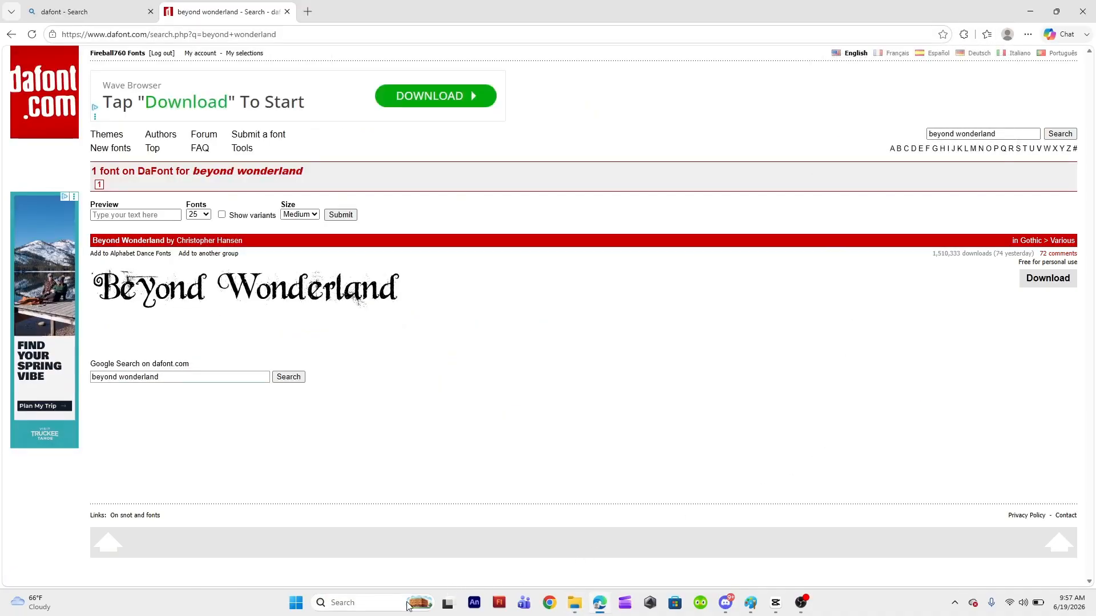
left_click(382, 607)
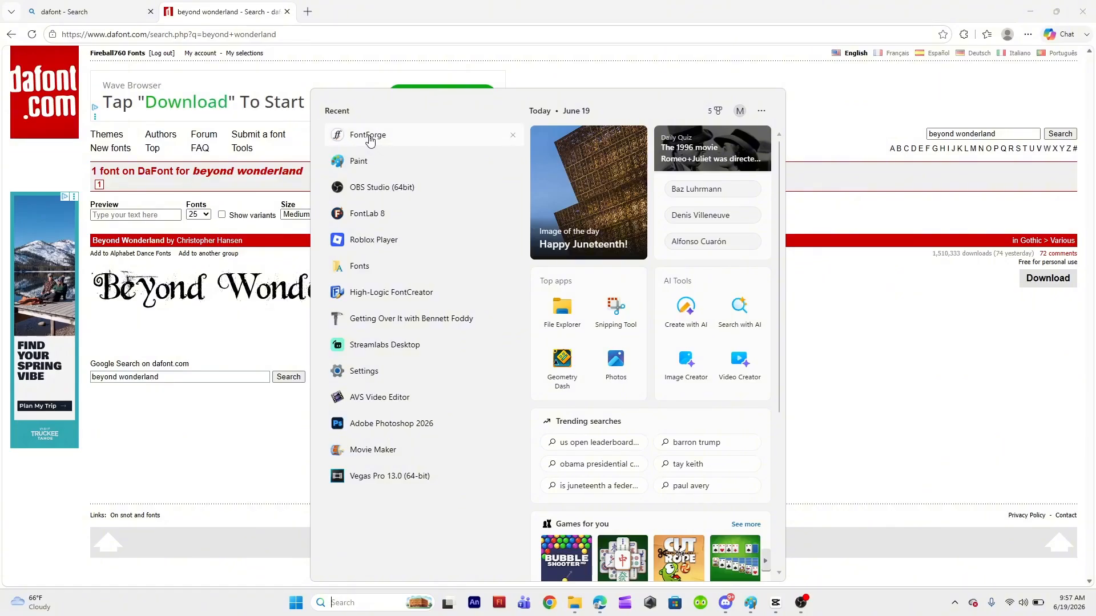
left_click(370, 141)
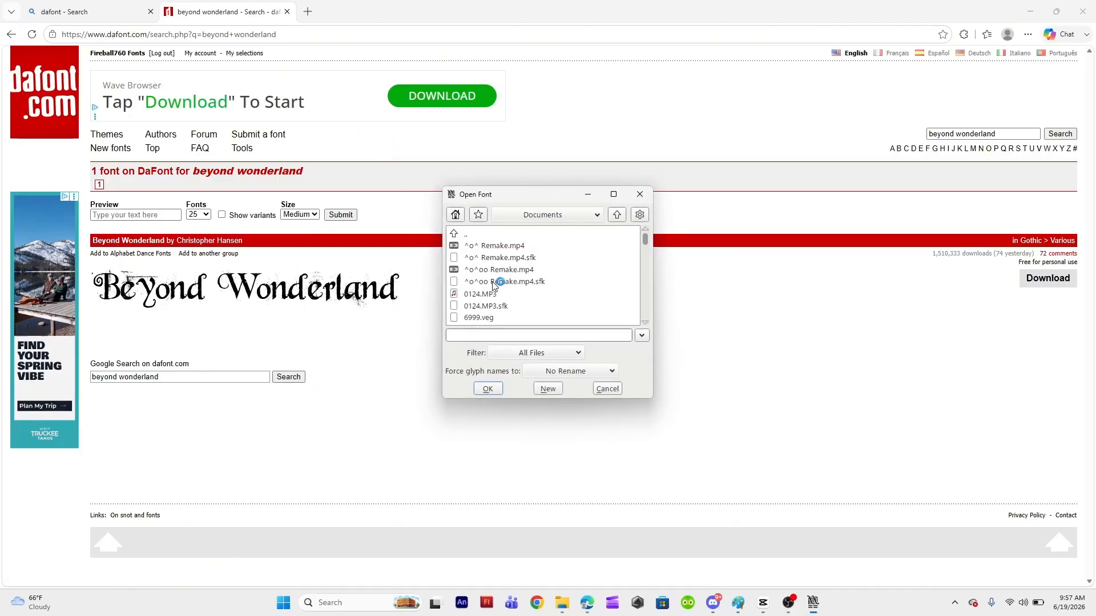
Open Beyond Wonderland.ttf from the Documents folder in FontForge.
scroll(494, 286, "down", 4)
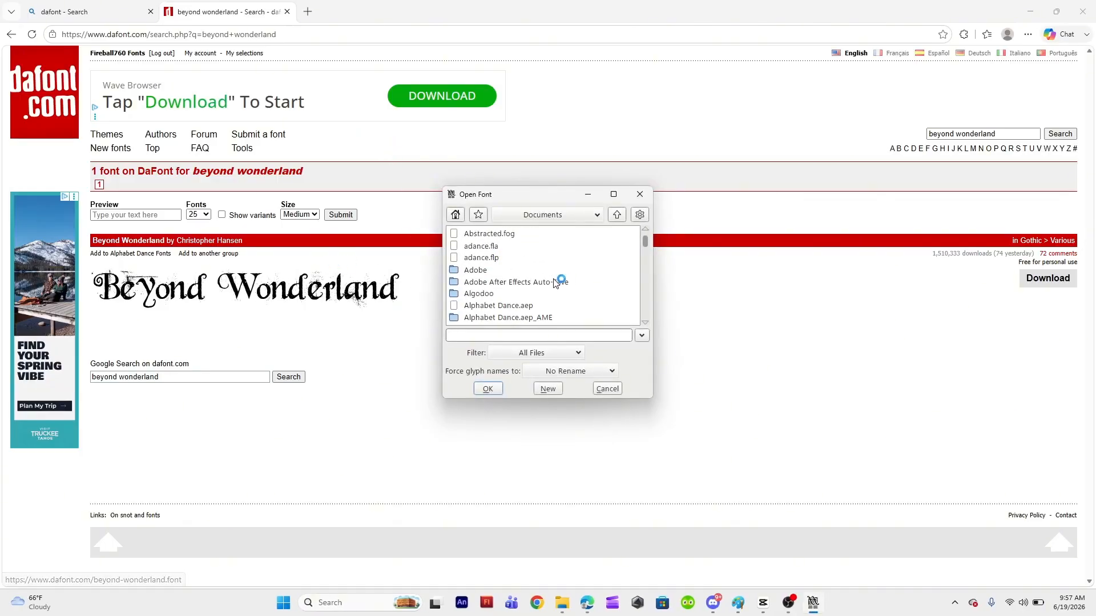
scroll(547, 287, "down", 4)
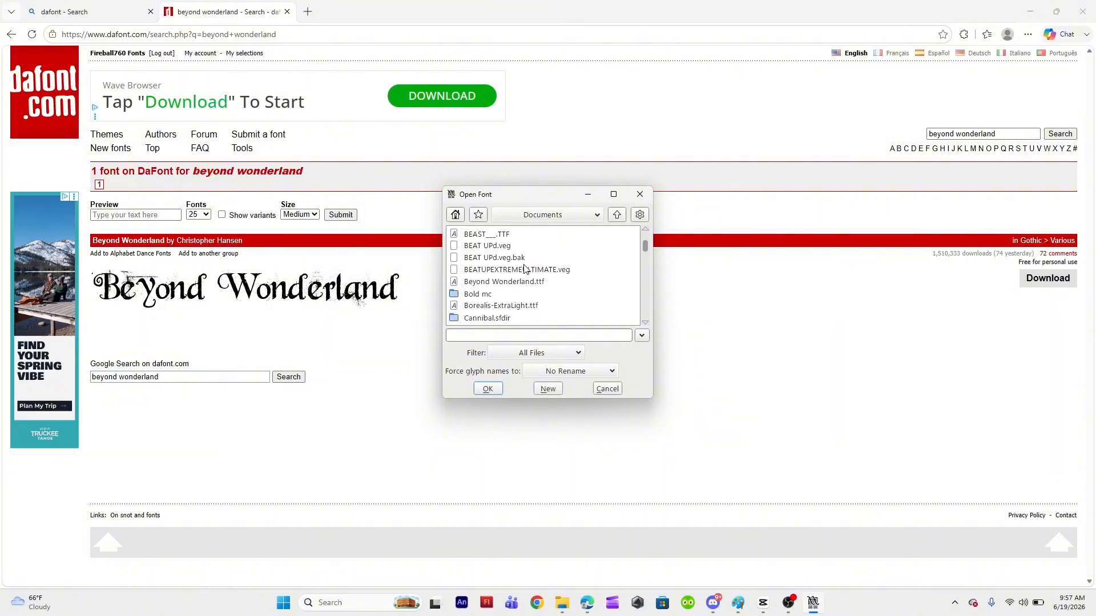
scroll(518, 265, "down", 1)
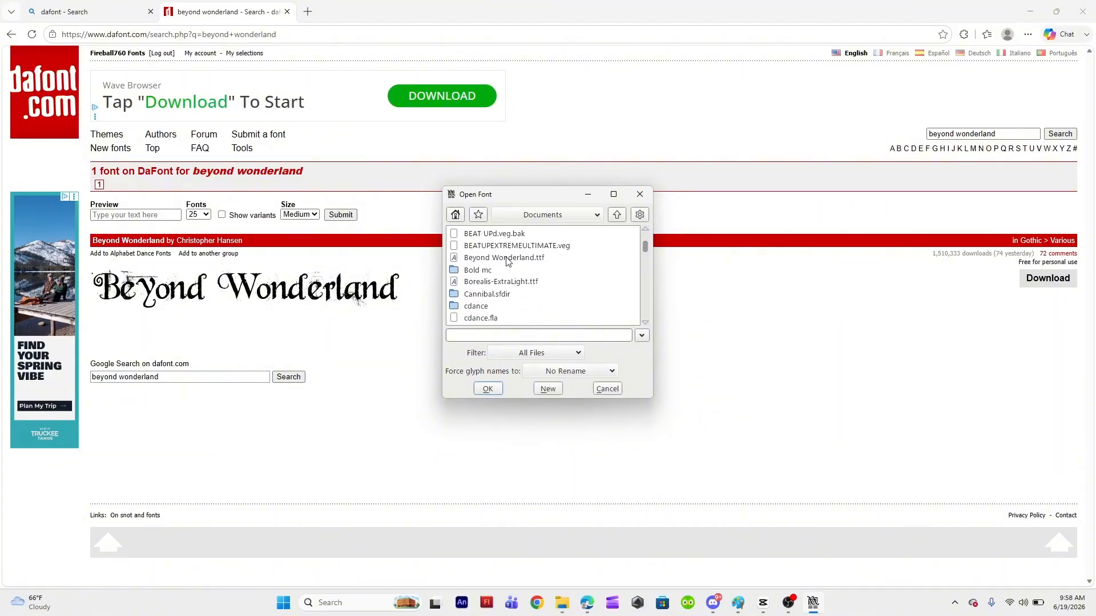
left_click(507, 262)
left_click(488, 389)
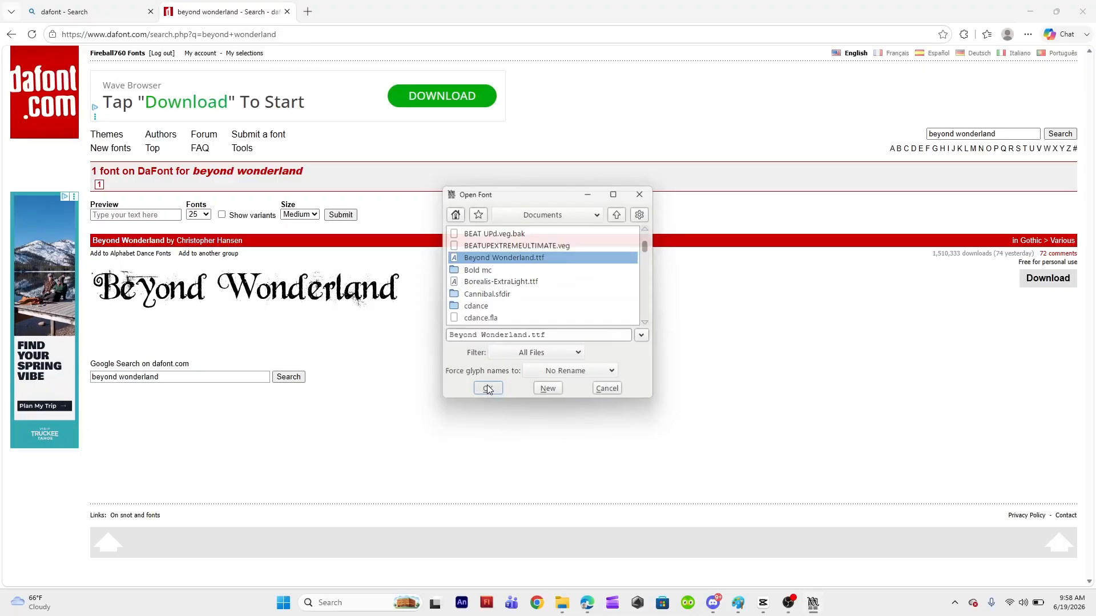
Maximize the BeyondWonderland font window.
left_click(807, 196)
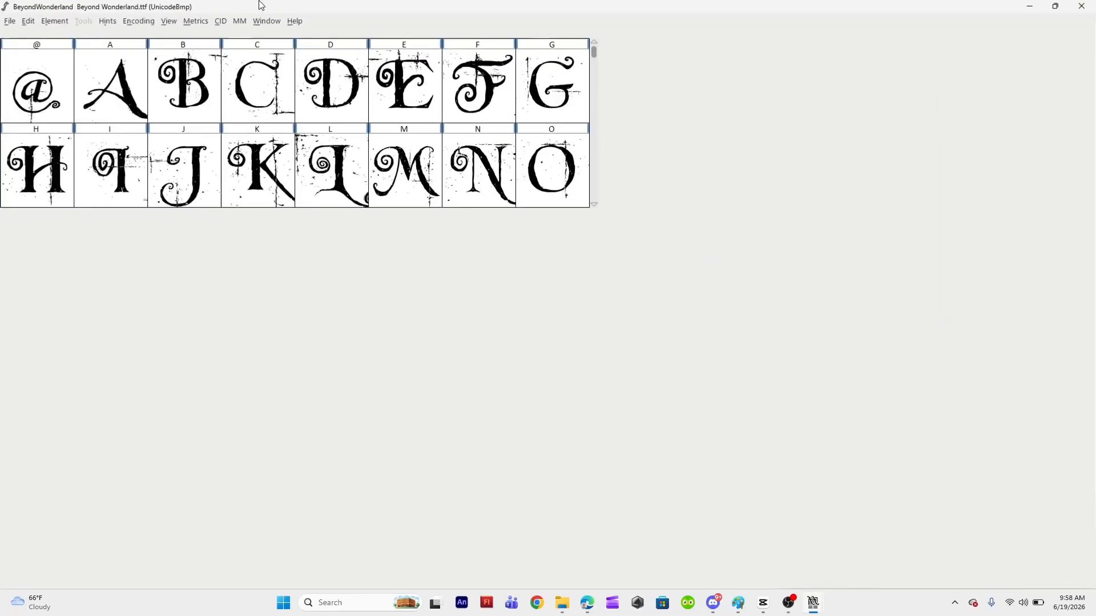
left_click(266, 22)
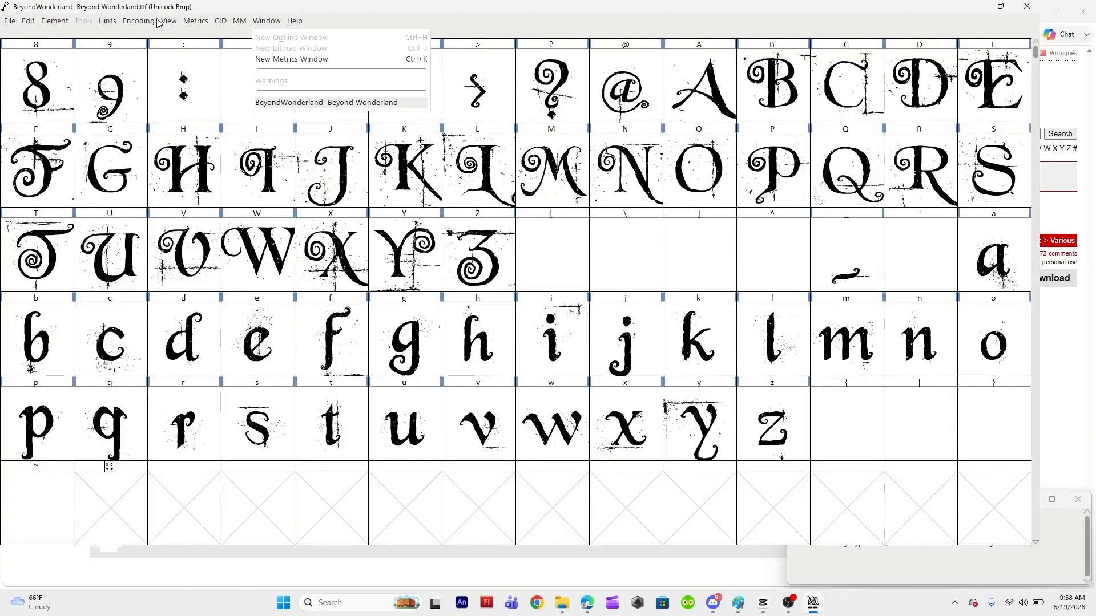
left_click(52, 21)
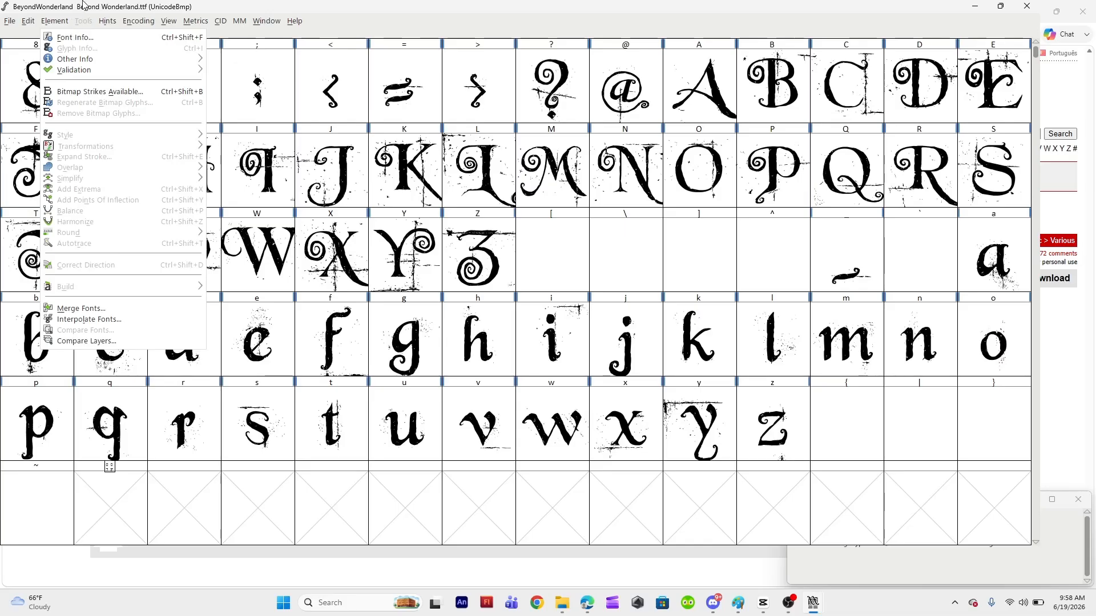
left_click(82, 5)
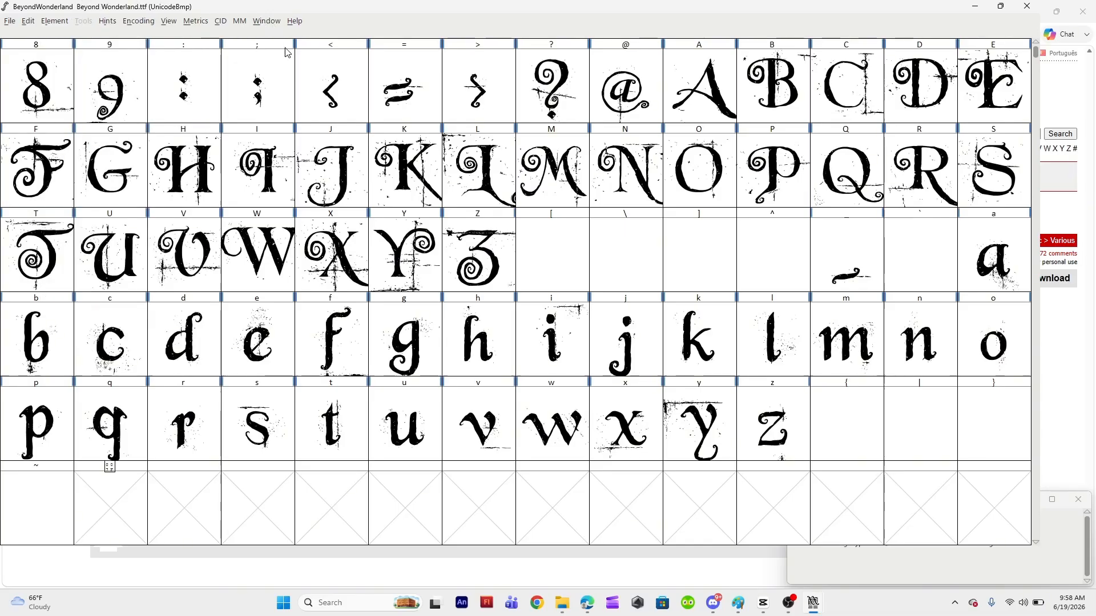
left_click(50, 20)
left_click(50, 21)
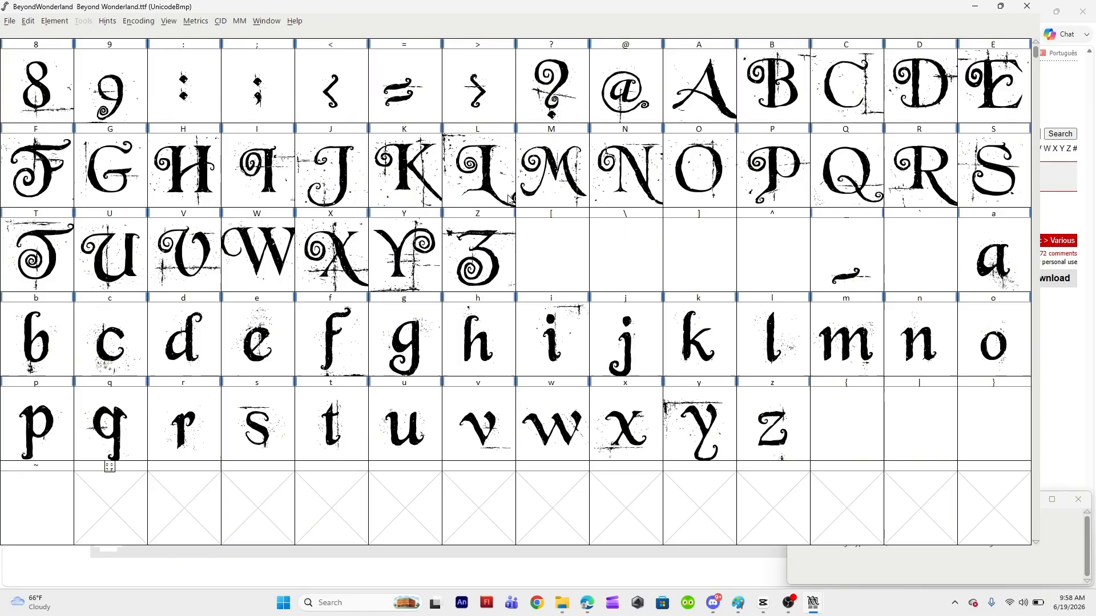
left_click(49, 23)
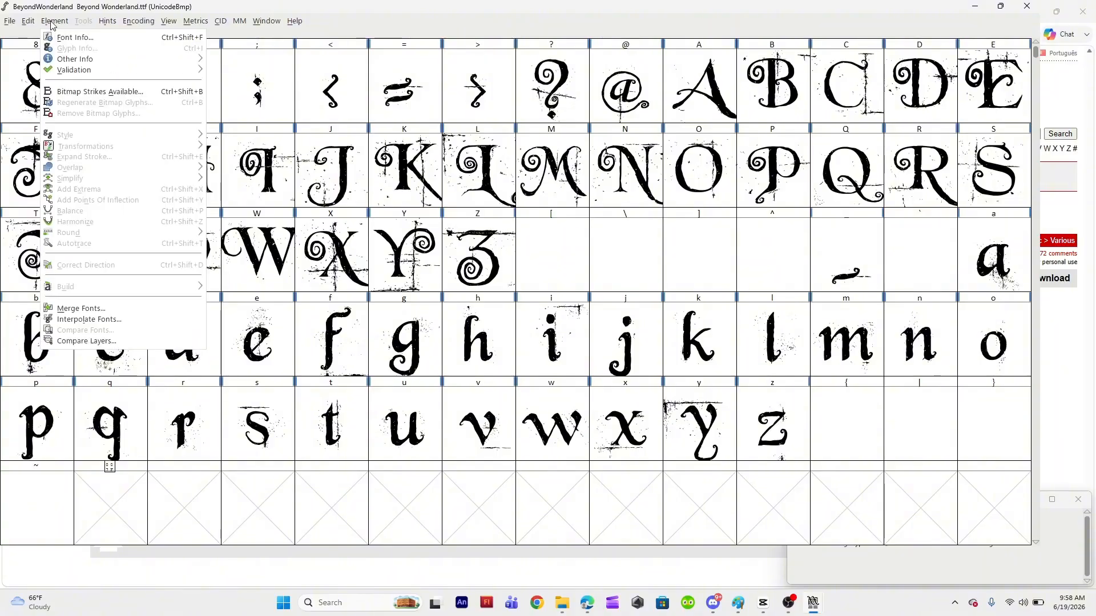
left_click(50, 22)
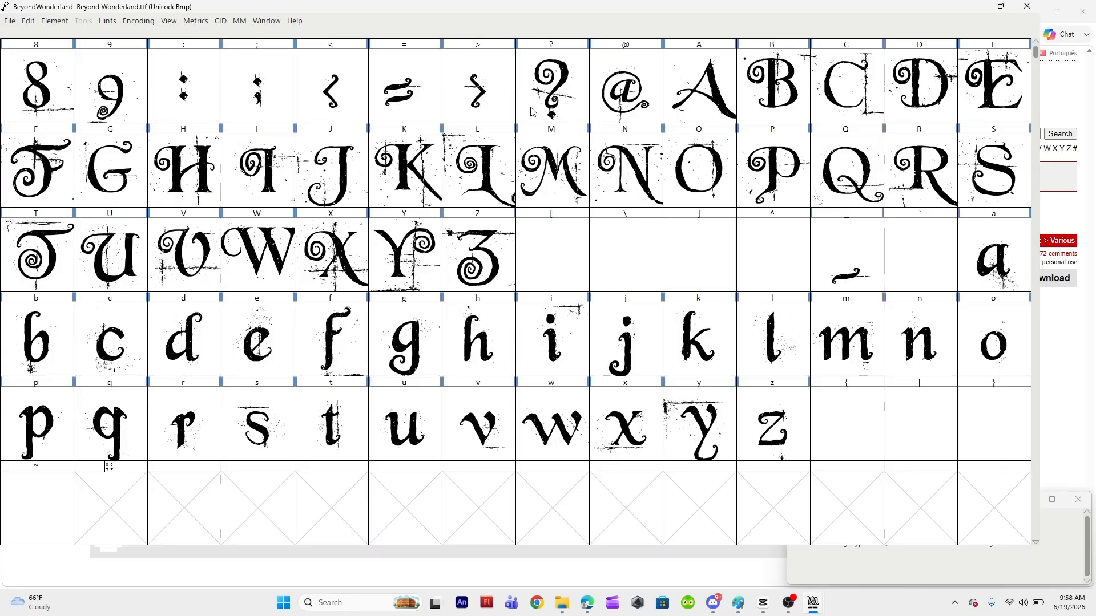
Change both the Family Name and Name For Humans in the PS Names font information to BeyondWonderland, without a space.
left_click(52, 24)
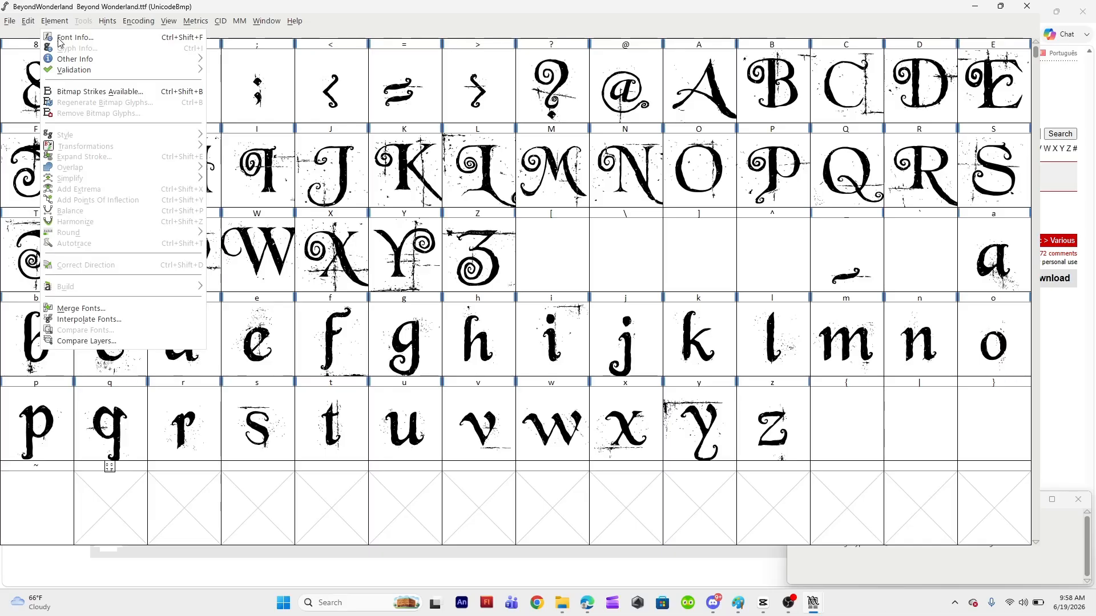
left_click(60, 42)
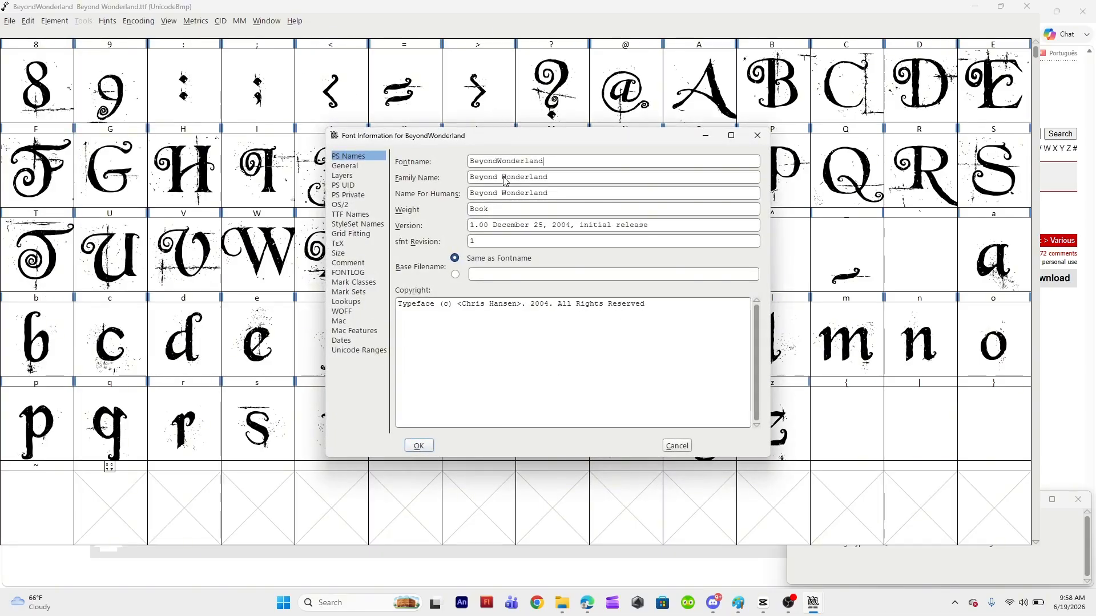
left_click(358, 166)
left_click(353, 176)
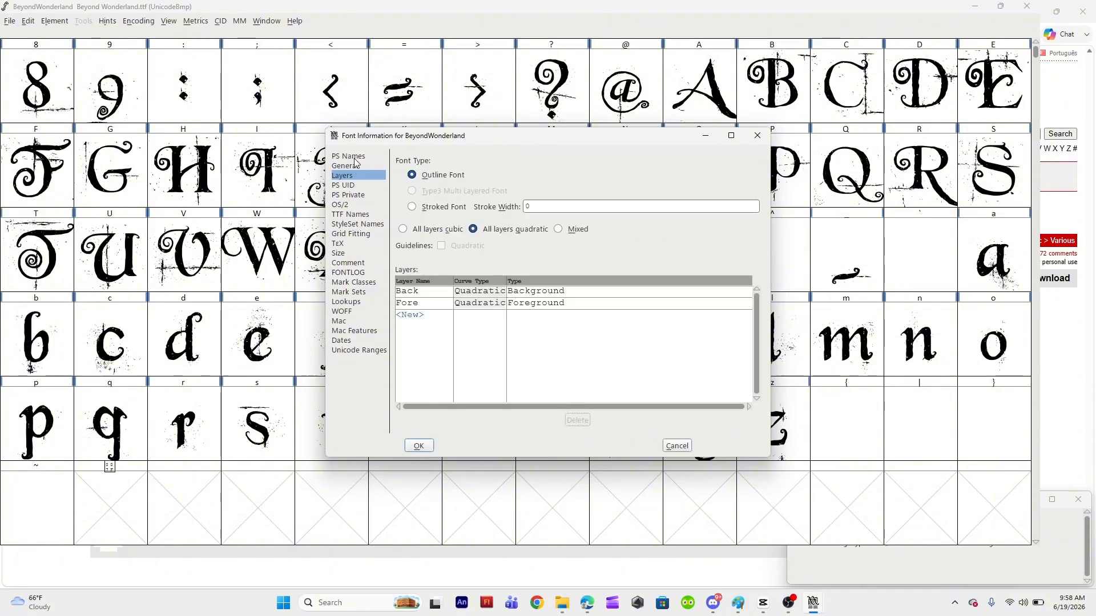
left_click(354, 158)
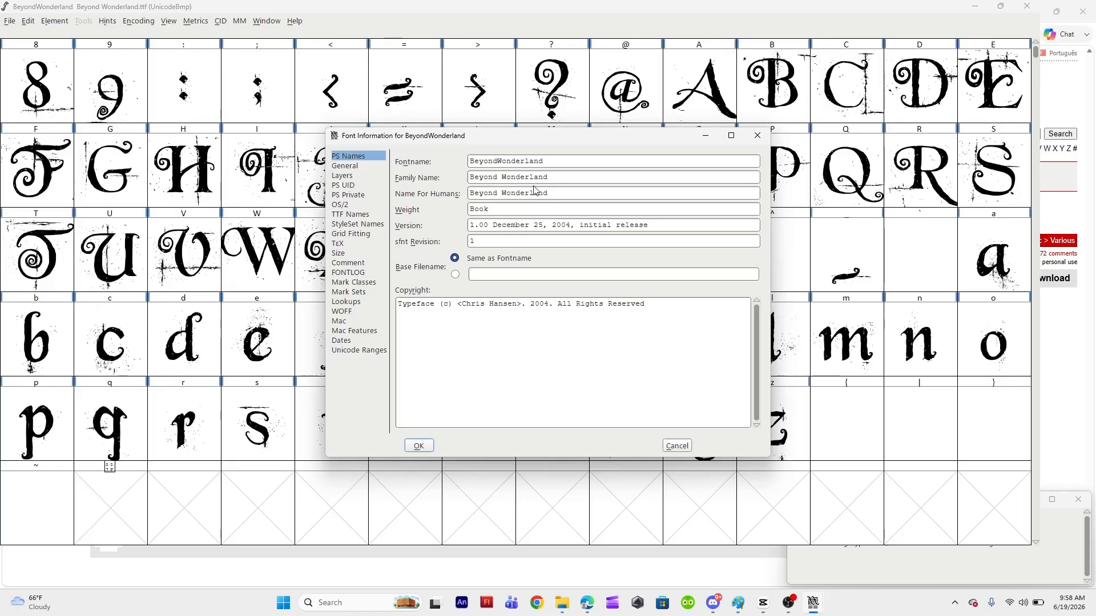
left_click(504, 180)
key("BackSpace")
left_click(504, 195)
key("BackSpace")
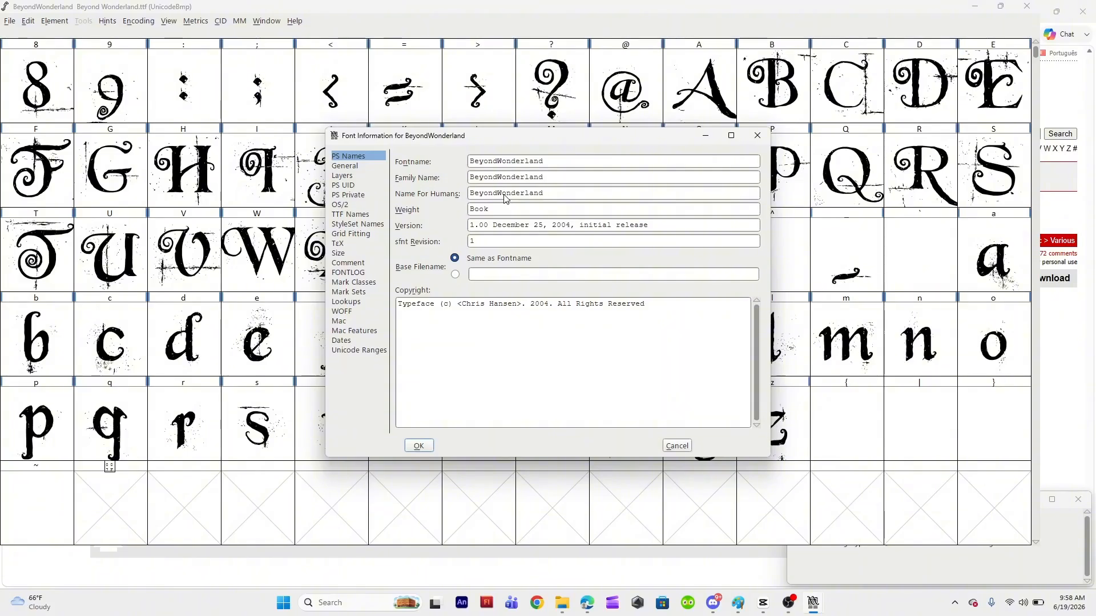
Review the other Font Information sections, including PS Private, Layers, General and StyleSet Names, and apply the name changes.
left_click(348, 283)
left_click(349, 224)
left_click(348, 196)
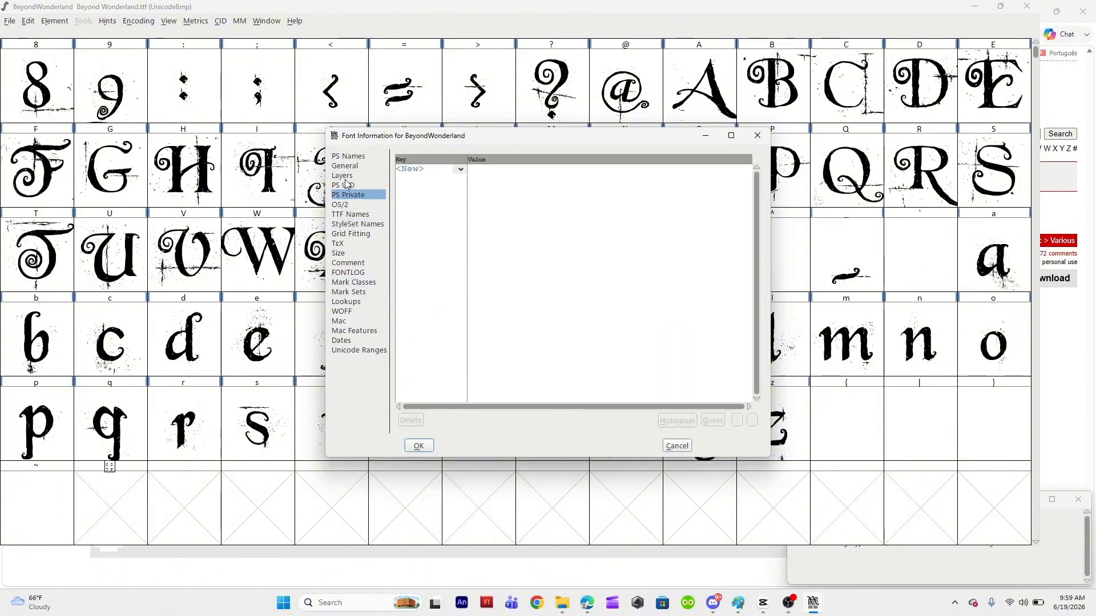
left_click(342, 175)
left_click(344, 166)
left_click(350, 214)
left_click(353, 225)
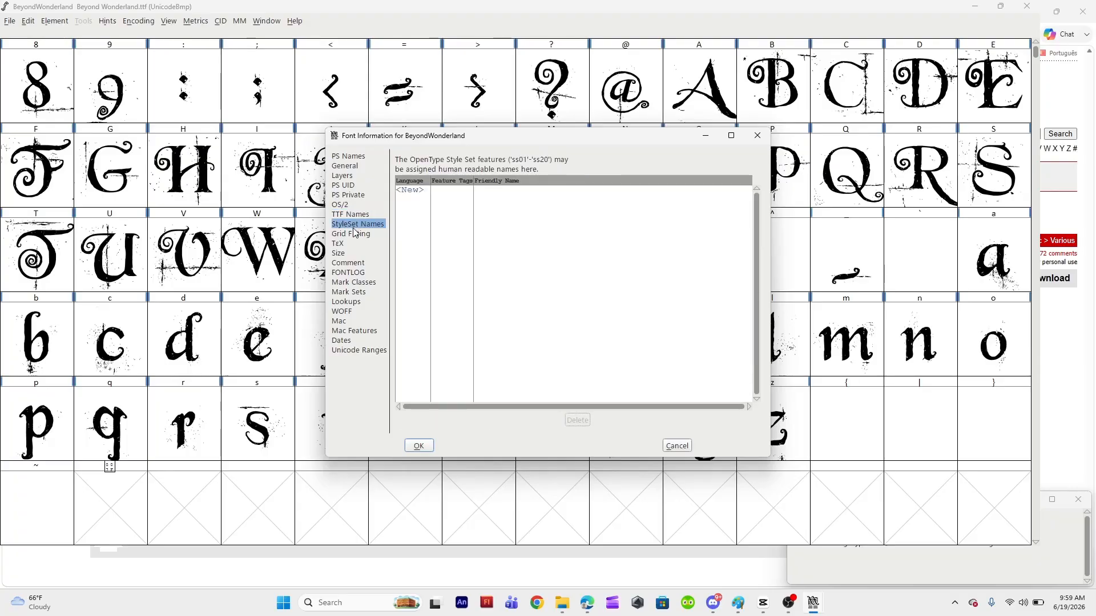
left_click(349, 157)
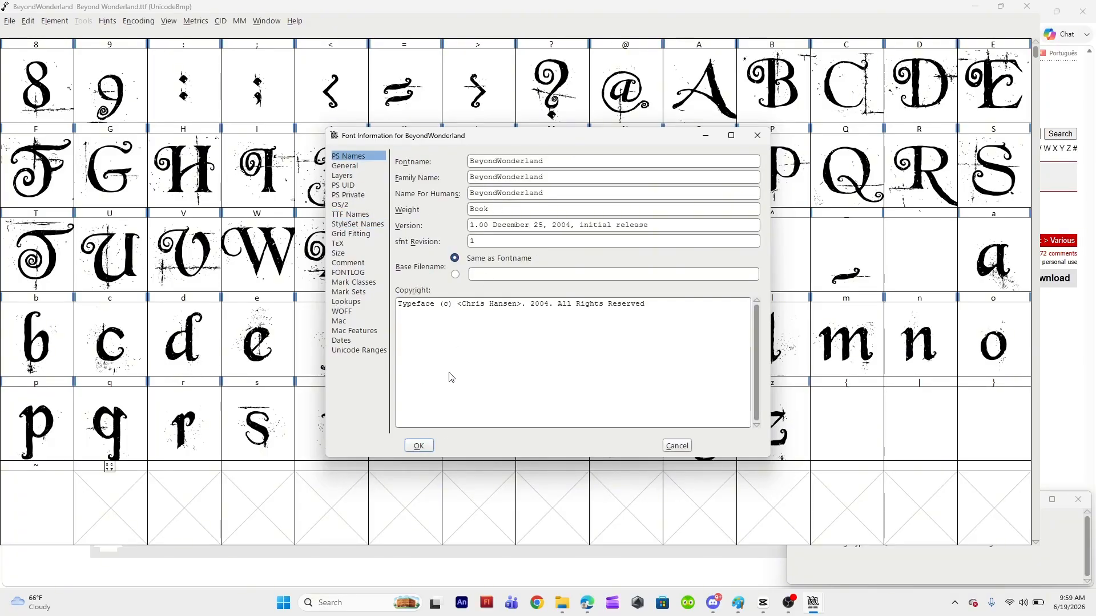
left_click(420, 446)
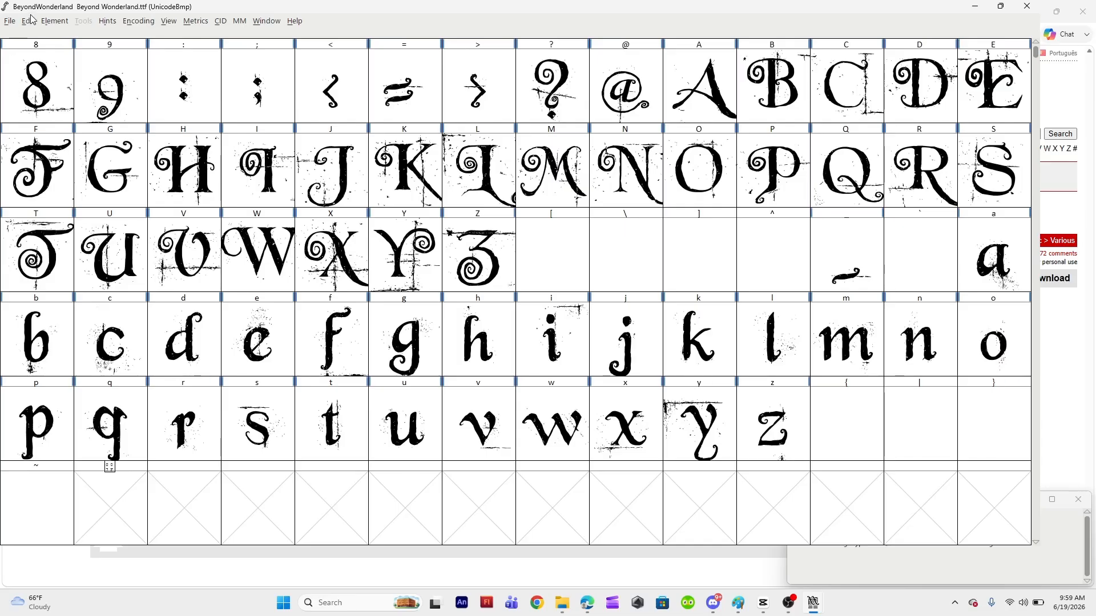
left_click(12, 23)
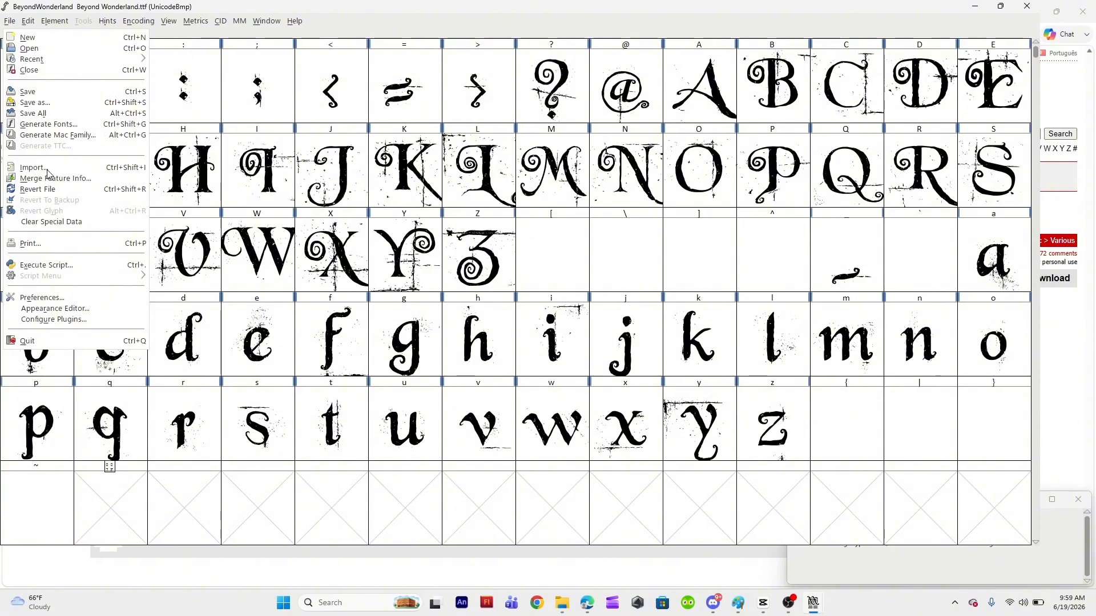
mouse_move(44, 23)
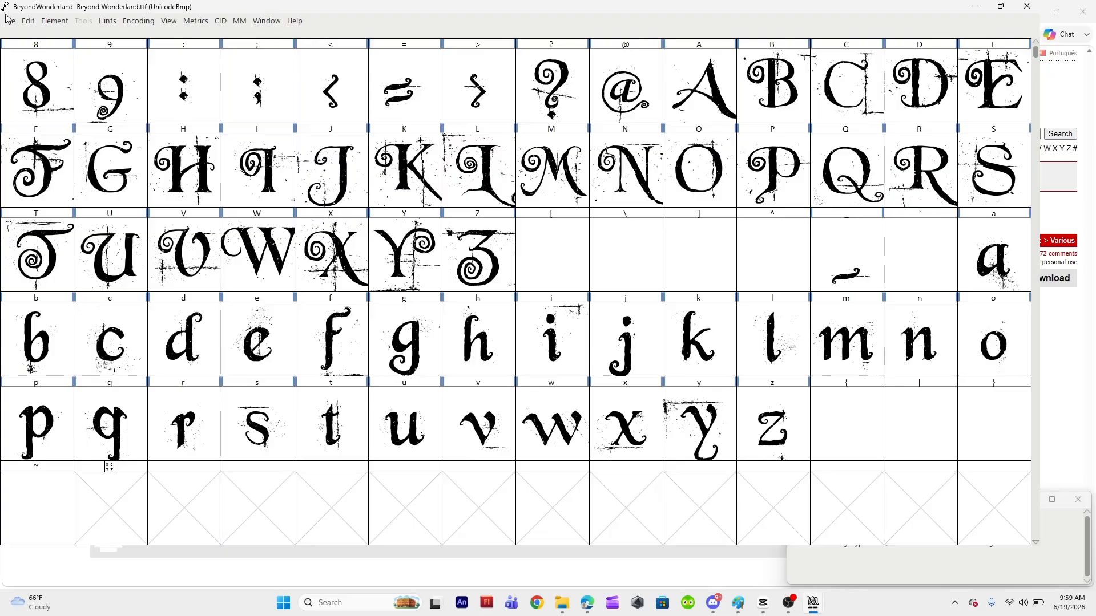
left_click(8, 20)
left_click(33, 92)
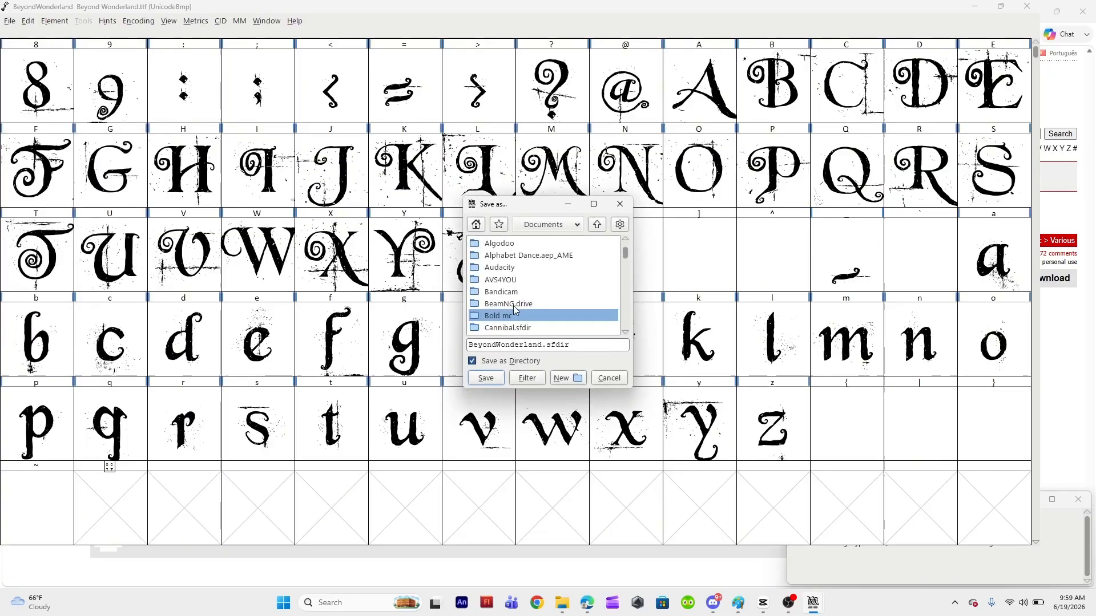
left_click(609, 378)
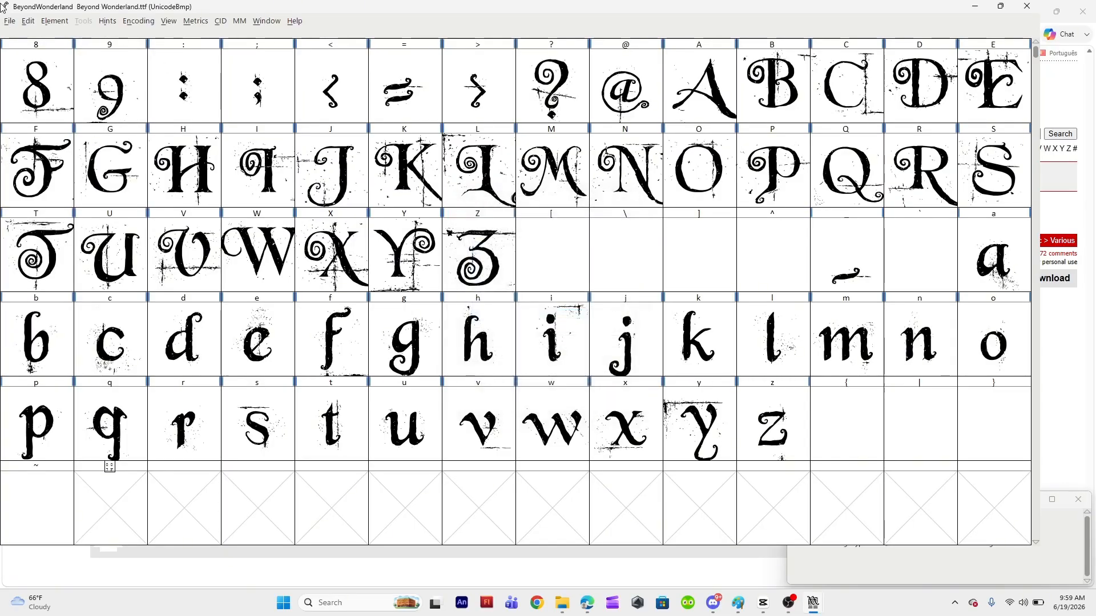
left_click(10, 21)
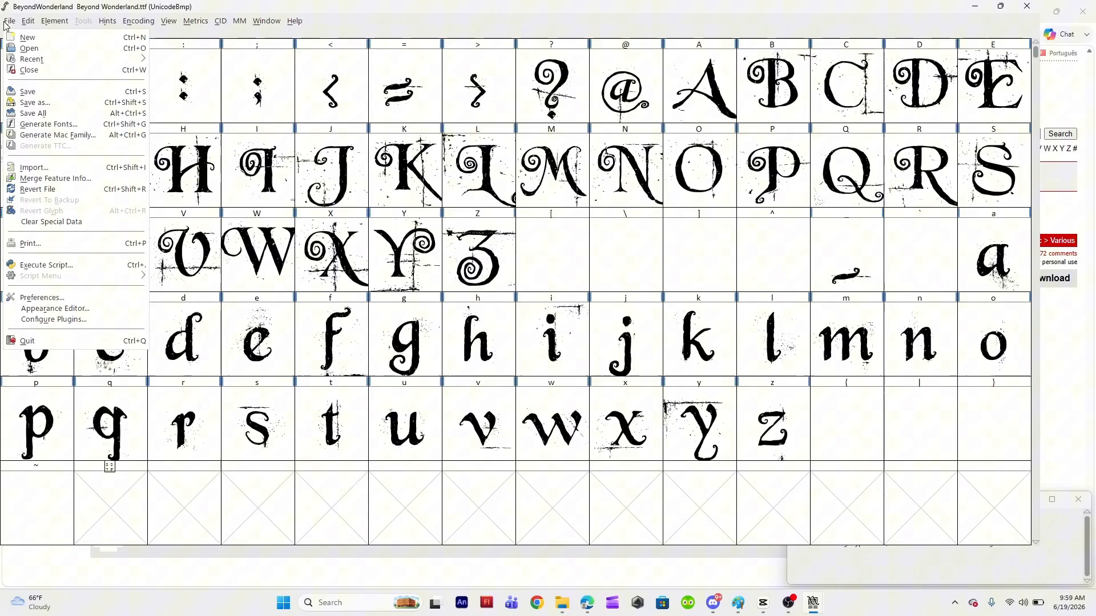
left_click(36, 102)
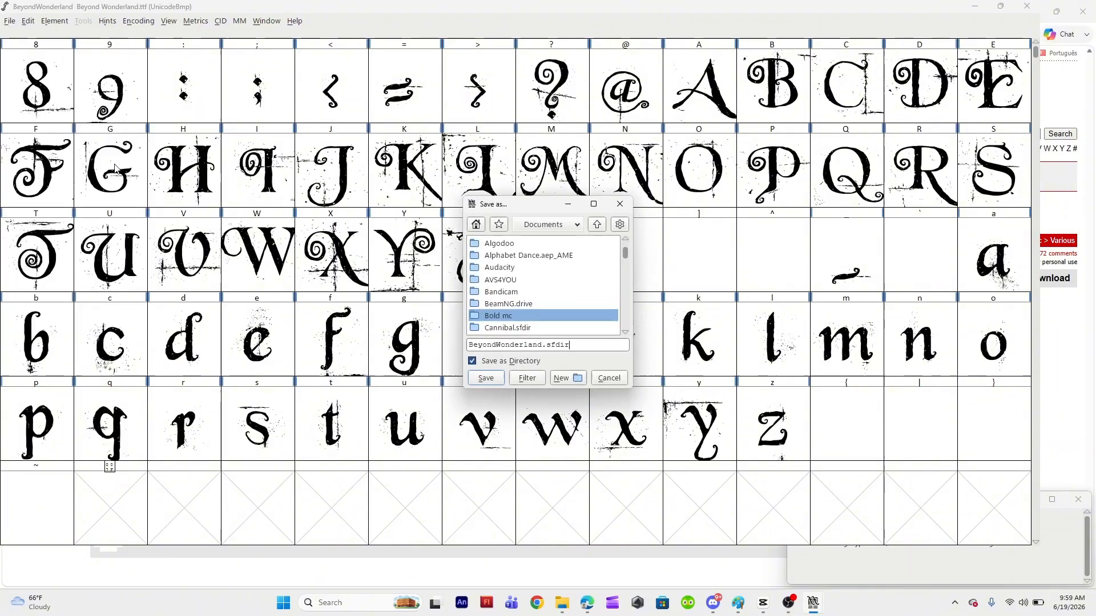
left_click(599, 380)
Generate the TrueType font BeyondWonderland.ttf in a new Documents folder named fontfiles, saving it without reviewing the validation errors.
left_click(10, 20)
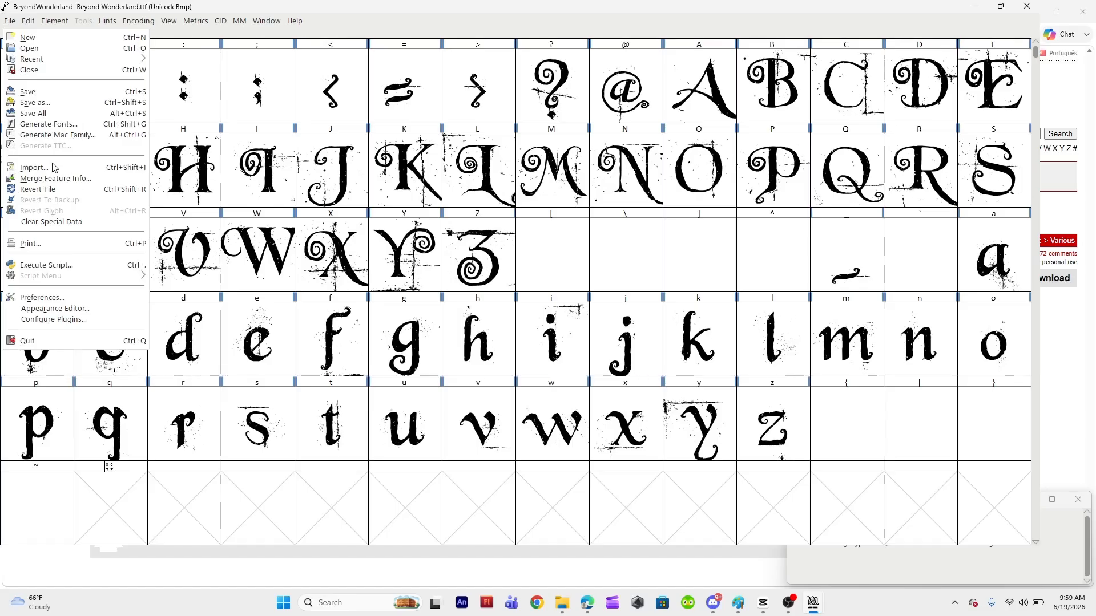
left_click(30, 125)
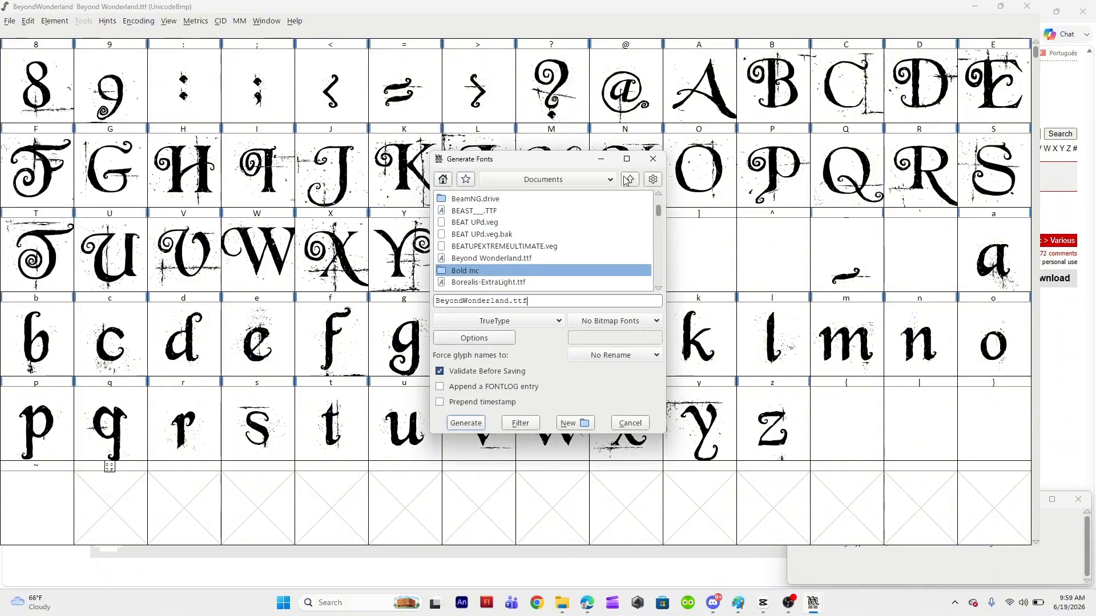
scroll(516, 269, "down", 2)
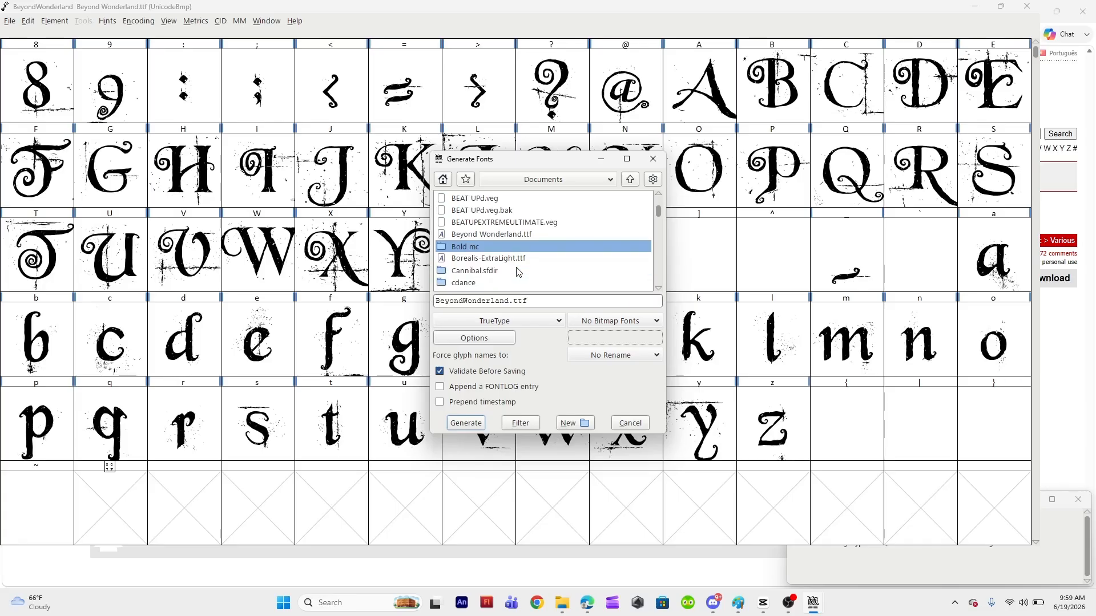
scroll(517, 271, "down", 3)
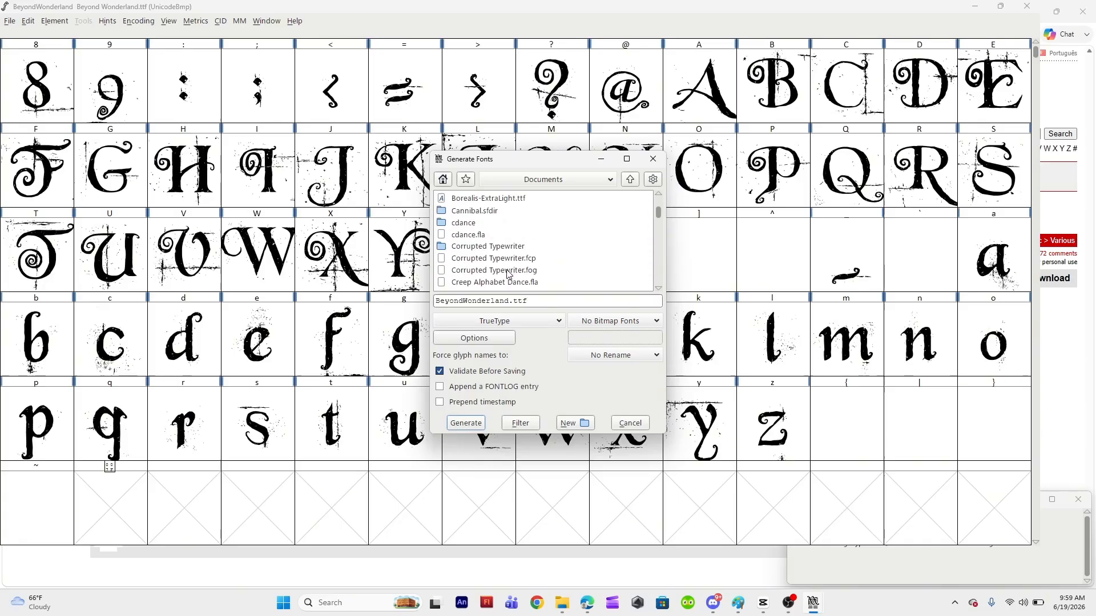
scroll(508, 274, "up", 6)
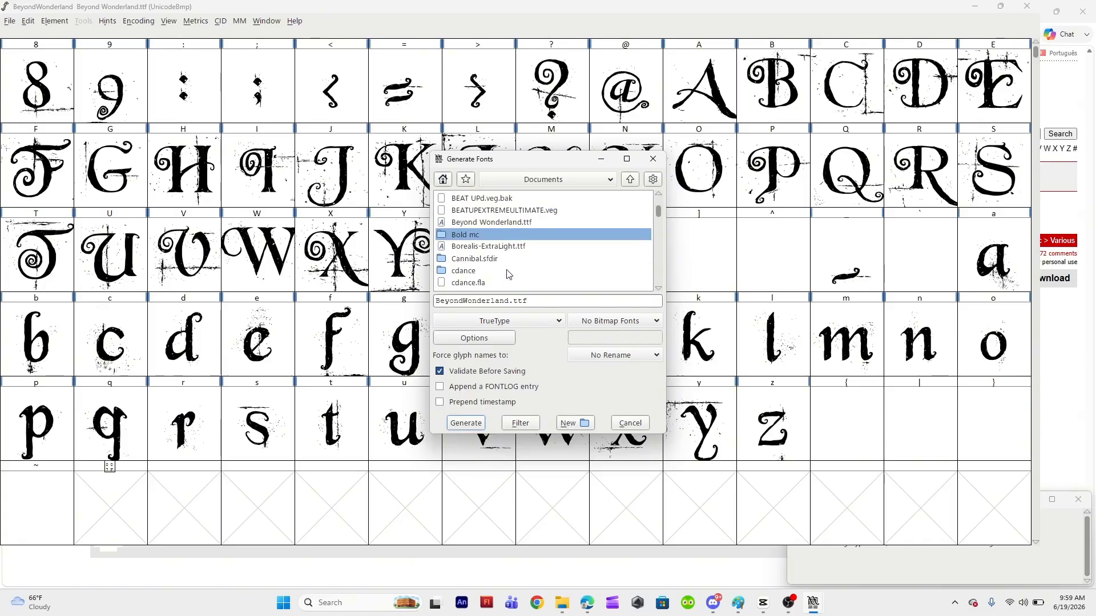
left_click(581, 429)
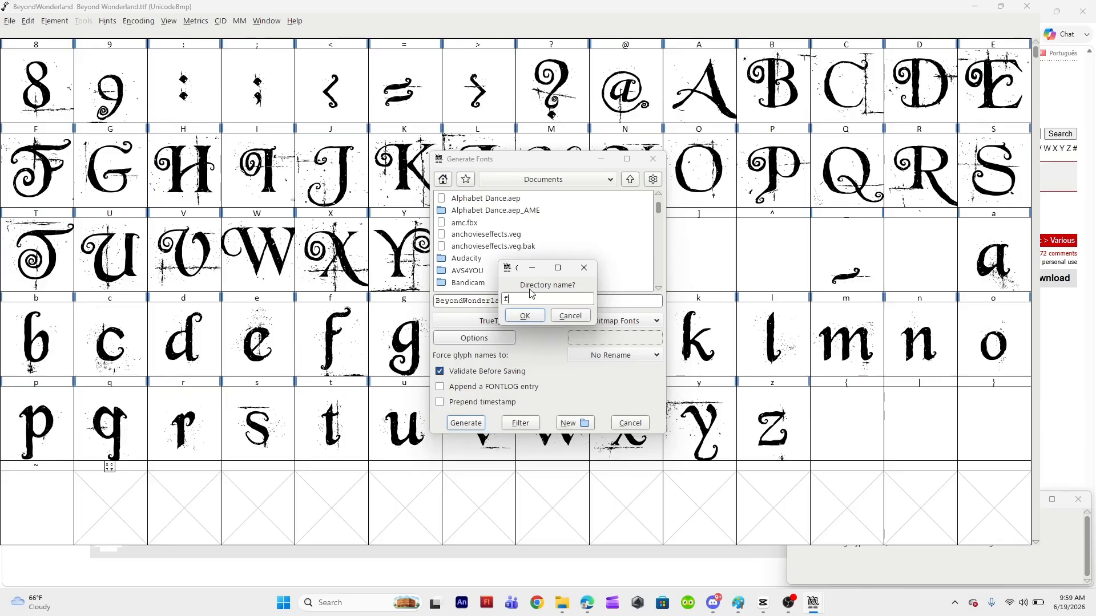
type("fontfiles")
left_click(540, 317)
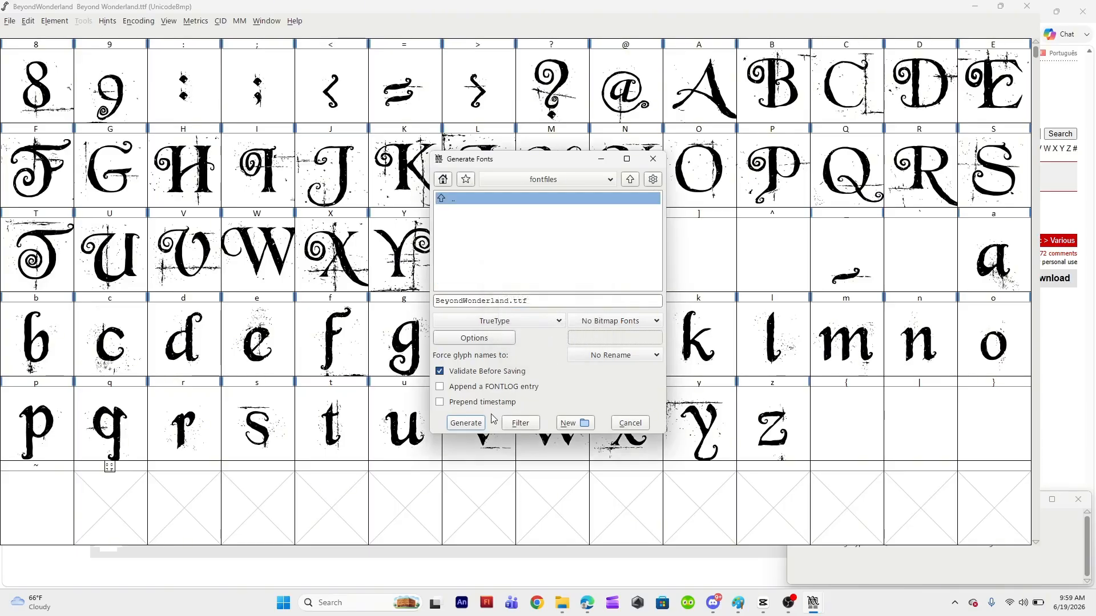
left_click(469, 424)
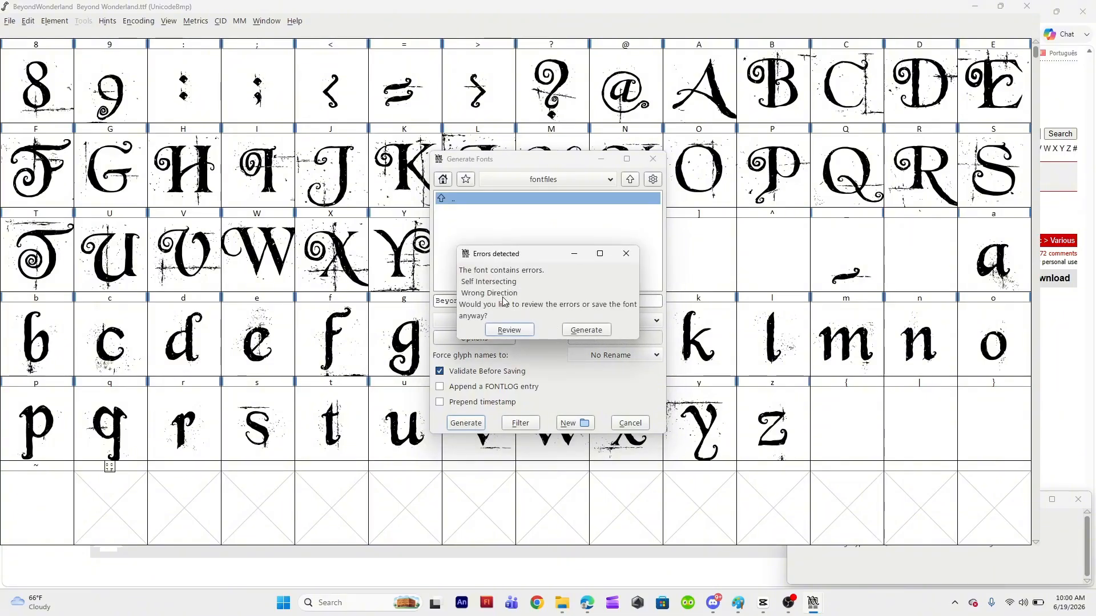
left_click(587, 331)
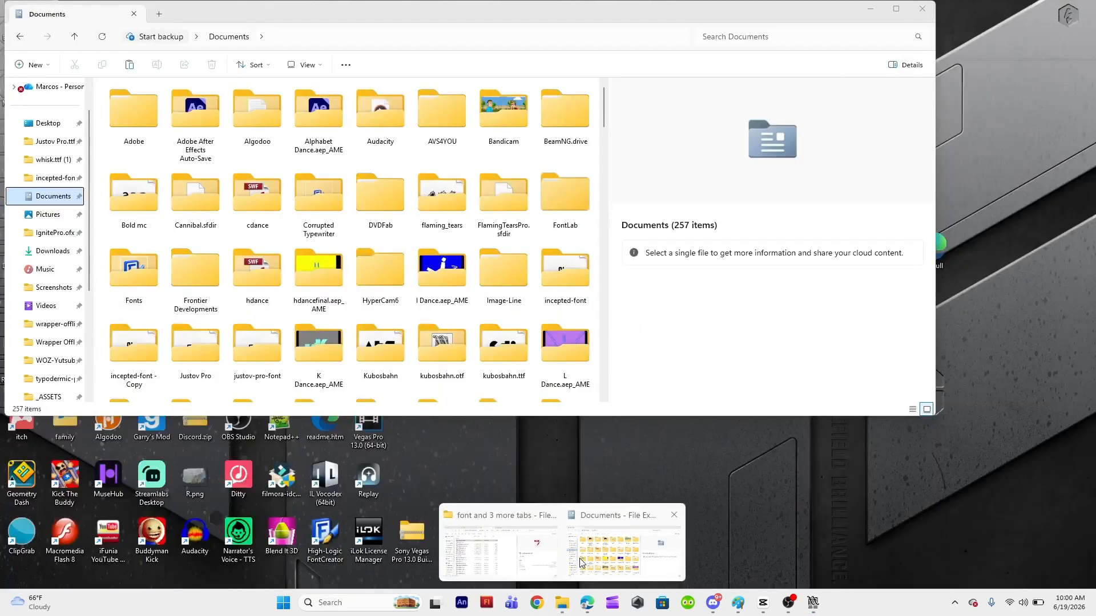
Switch to the Documents folder in File Explorer and minimize the FontForge font window in front of it.
left_click(579, 562)
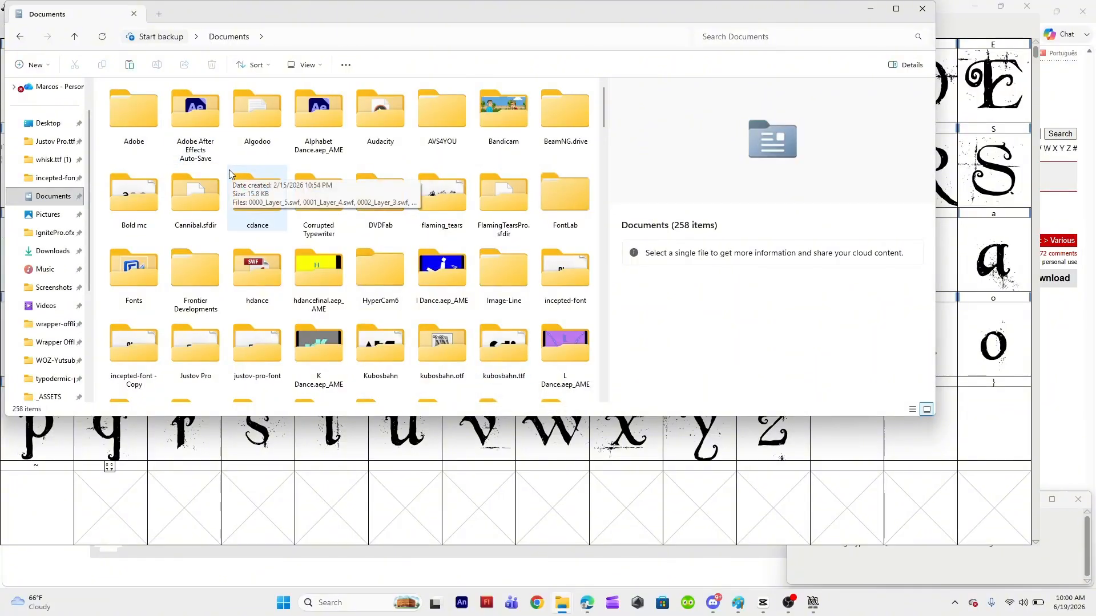
left_click(1024, 256)
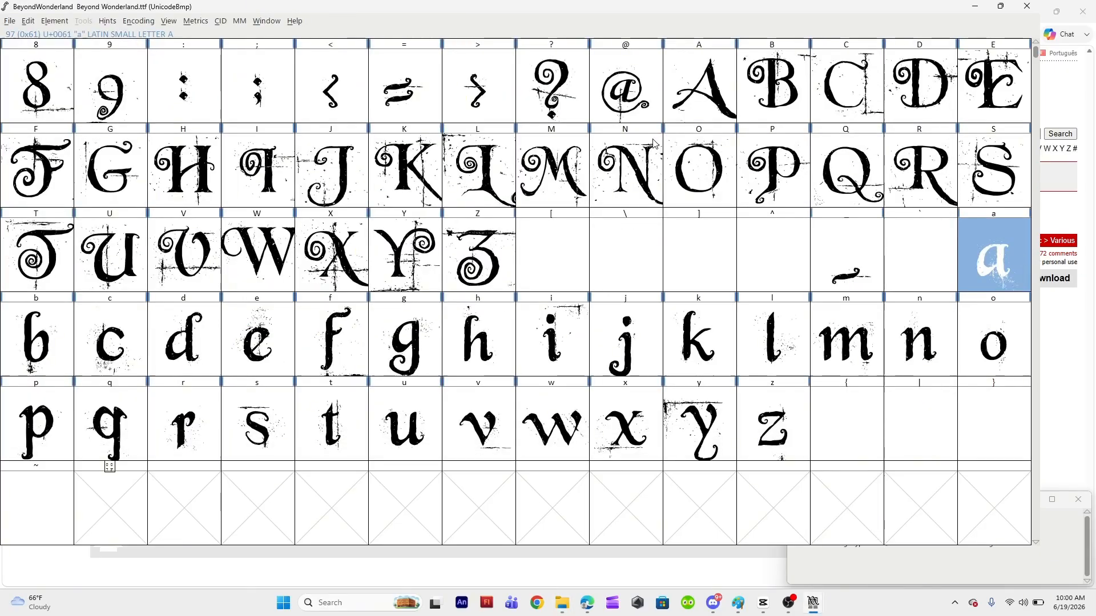
left_click(640, 155)
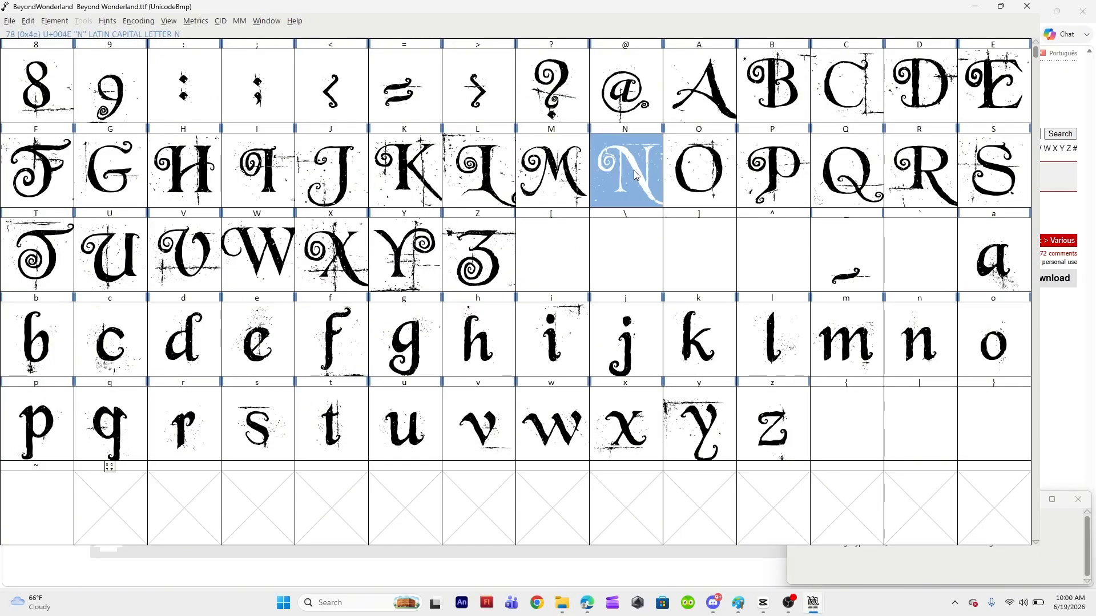
left_click(983, 6)
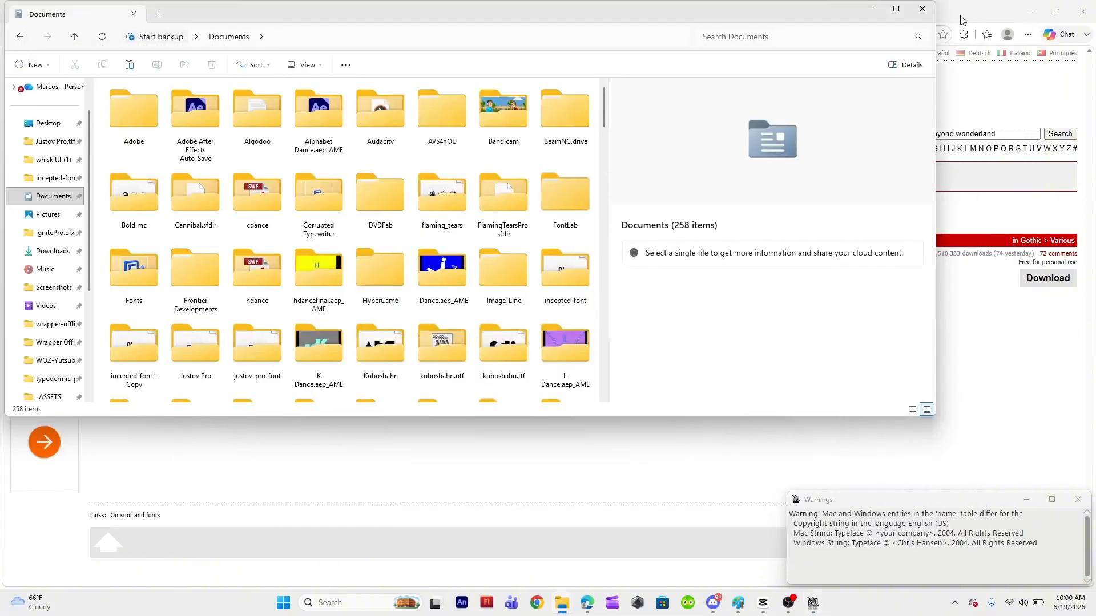
Open the fontfiles folder in Documents, preview BeyondWonderland.ttf to check its font name, and close the preview.
scroll(399, 217, "down", 15)
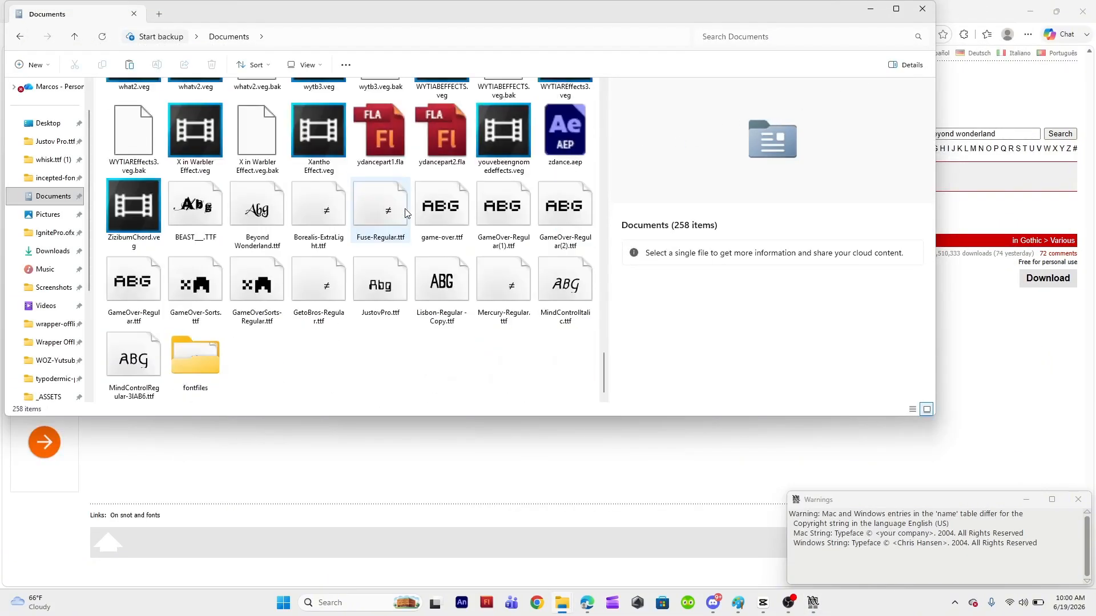
double_click(204, 370)
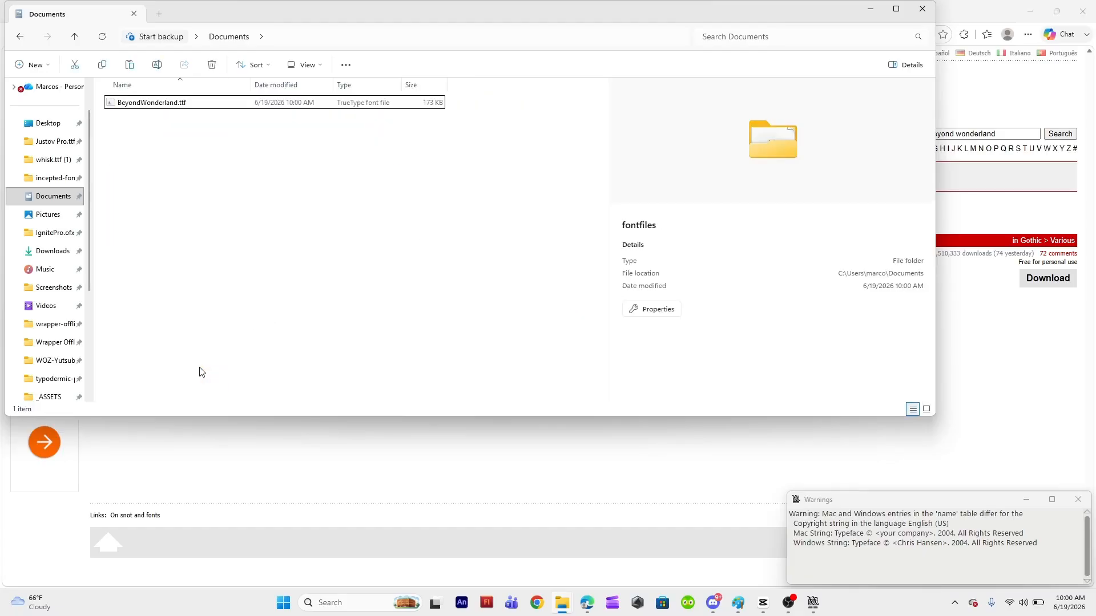
double_click(166, 103)
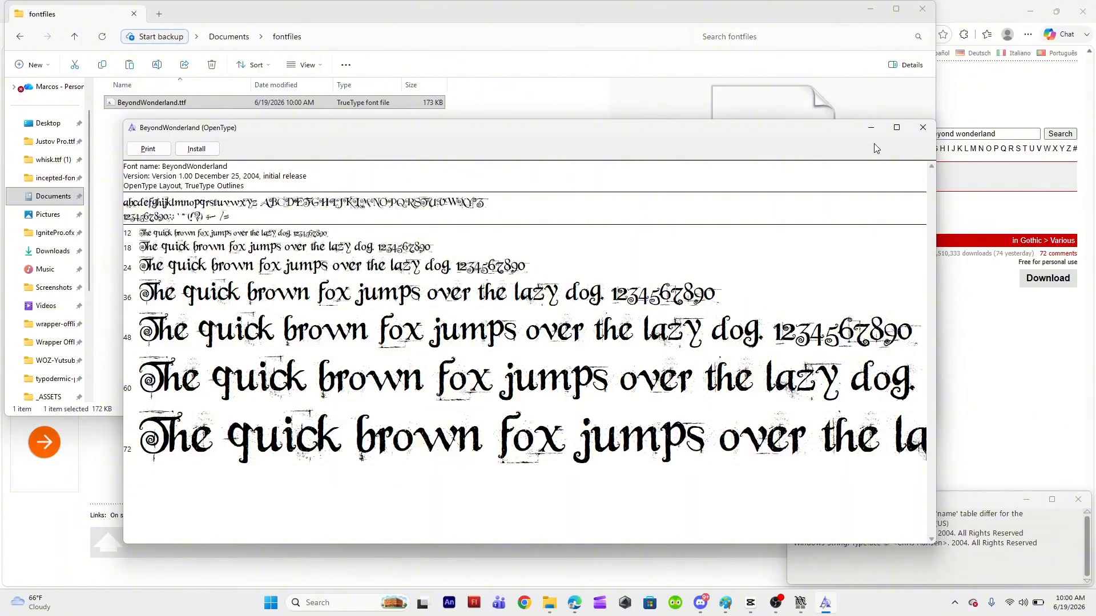
left_click(922, 127)
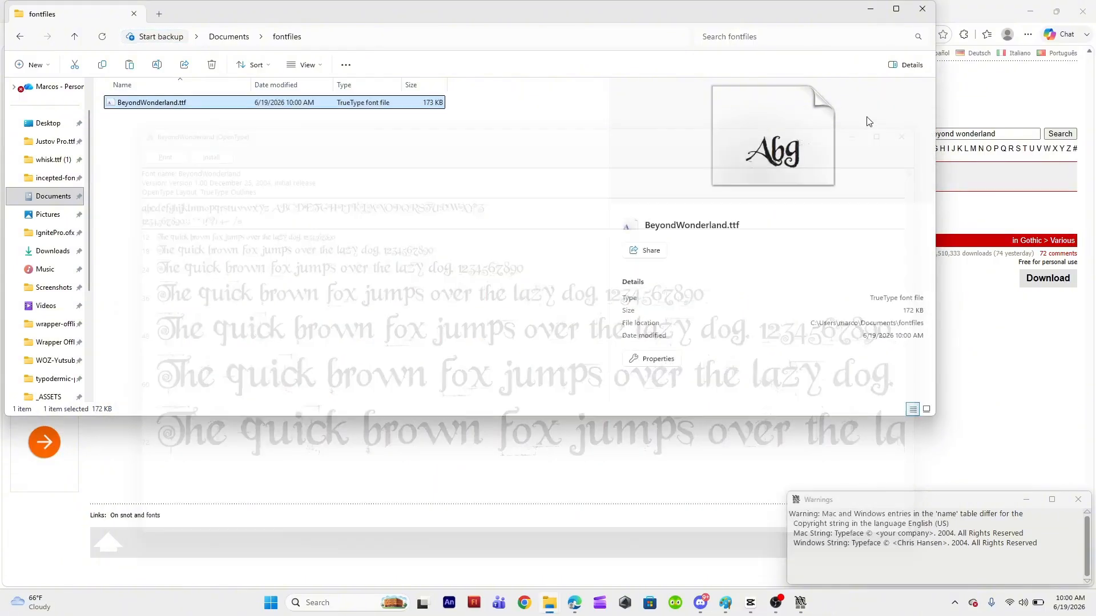
In a new, maximized File Explorer tab, open wrapper-offline-win32-x64 (2) and go through wrapper-offline-win32-x64, resources and app to the server folder.
left_click(160, 14)
left_click(51, 324)
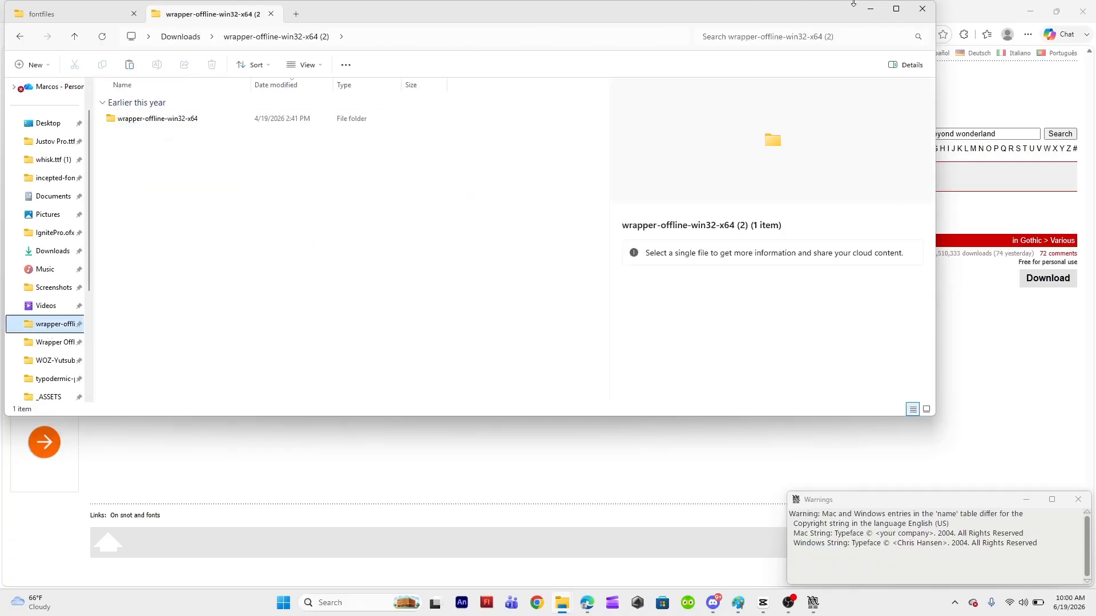
left_click(896, 8)
left_click(225, 121)
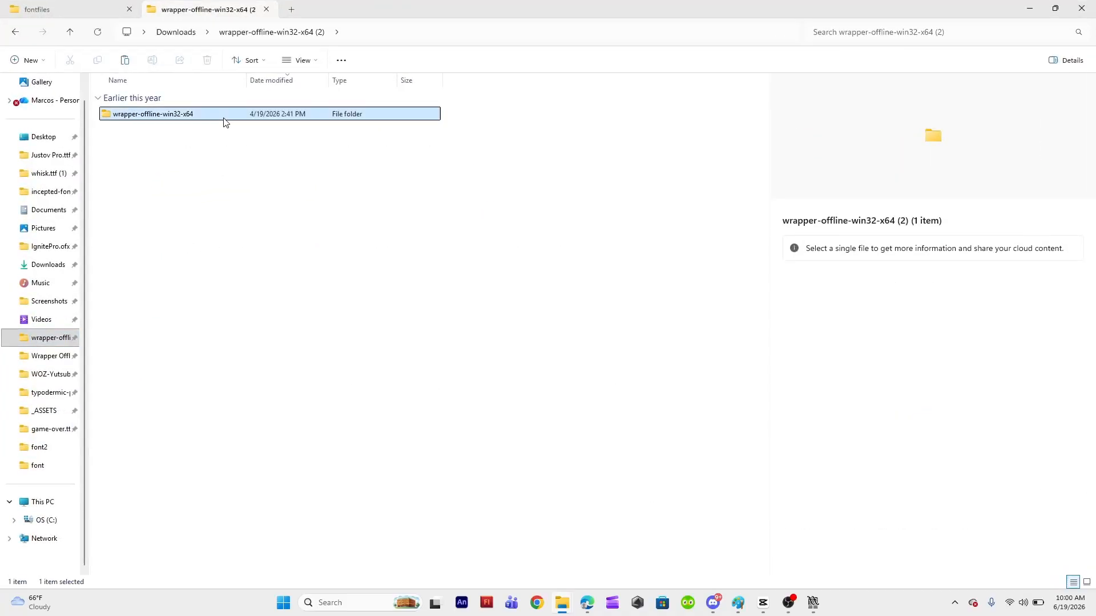
double_click(225, 121)
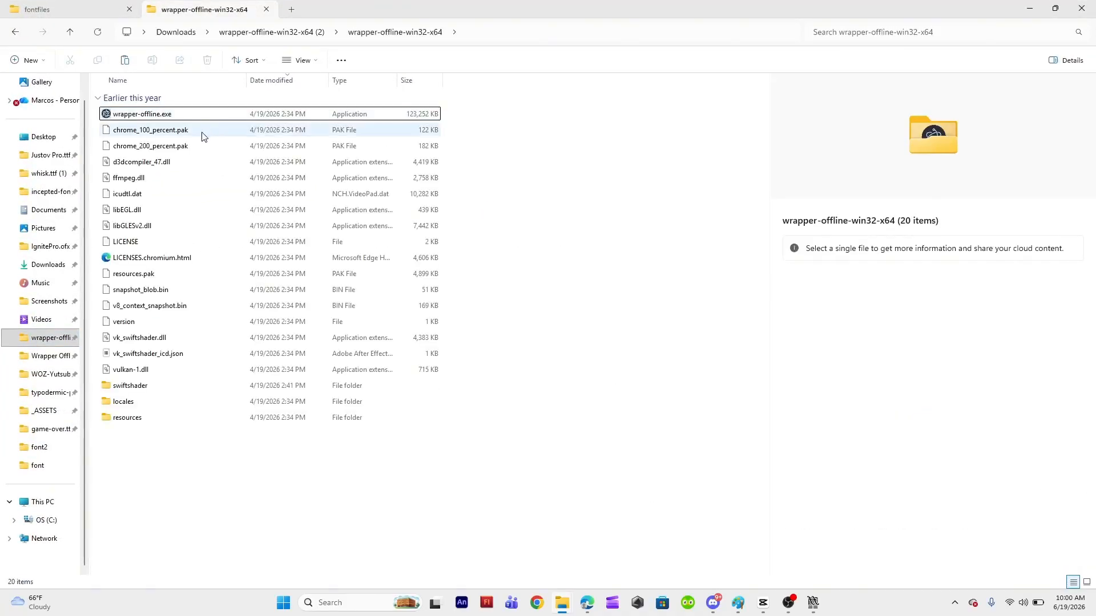
double_click(143, 416)
double_click(136, 117)
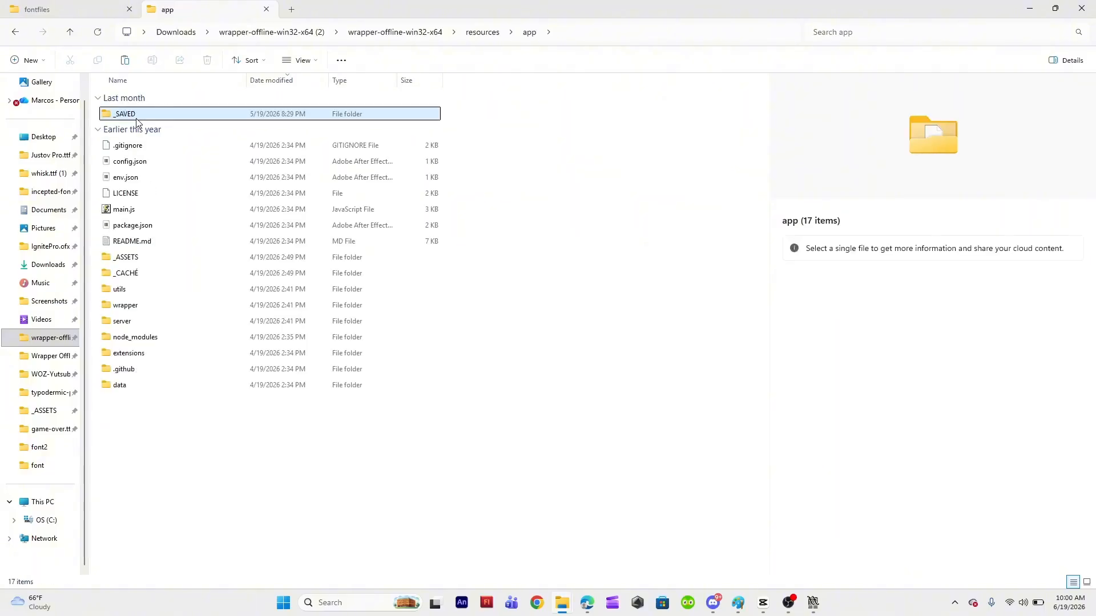
double_click(136, 321)
Open the font folder inside static, ad44370a650793d9 and go.
left_click(135, 276)
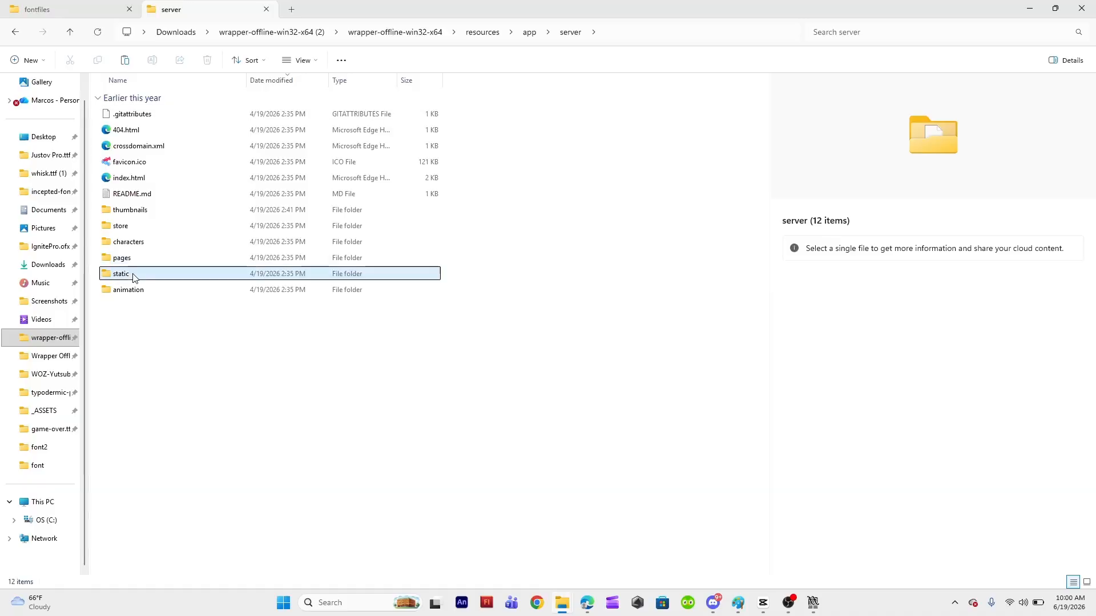
double_click(135, 277)
left_click(121, 114)
double_click(122, 115)
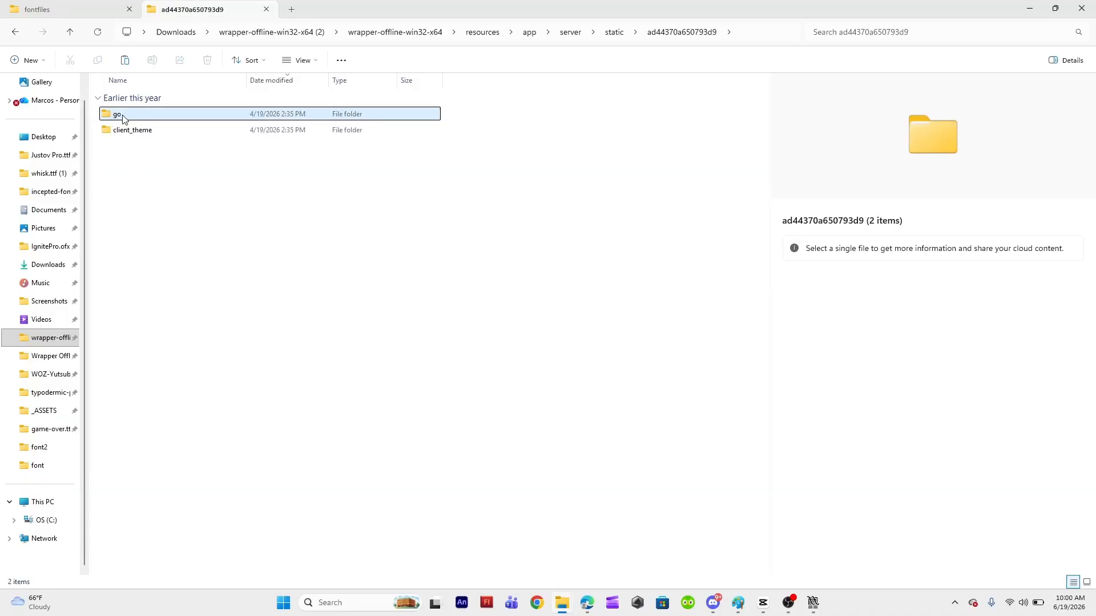
left_click(123, 117)
double_click(123, 117)
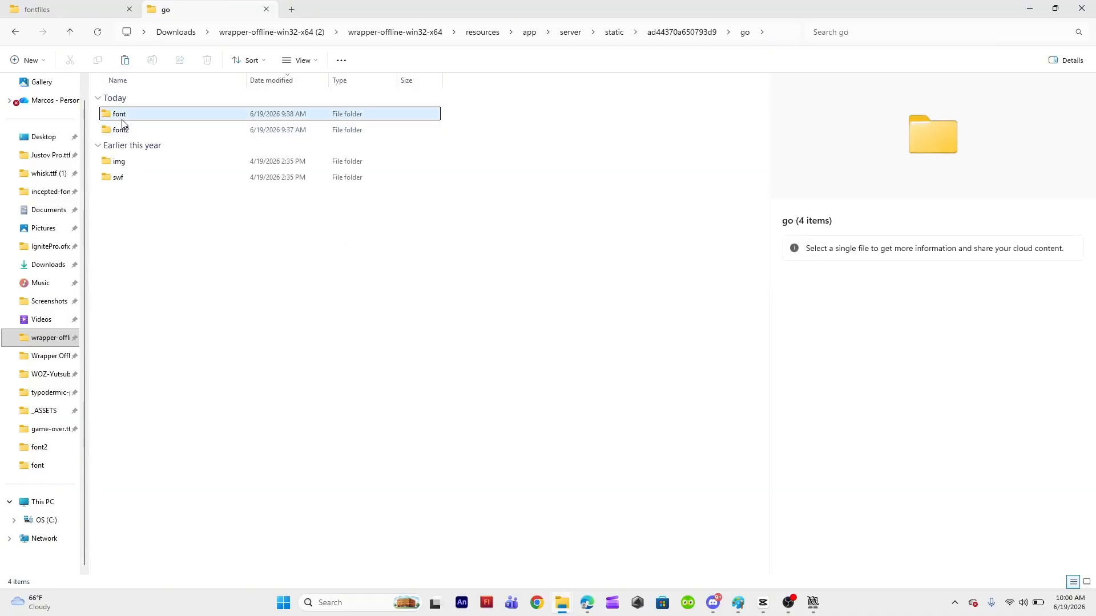
double_click(122, 114)
Find FontFileLocotv.swf in the font folder and duplicate it there.
scroll(165, 210, "down", 5)
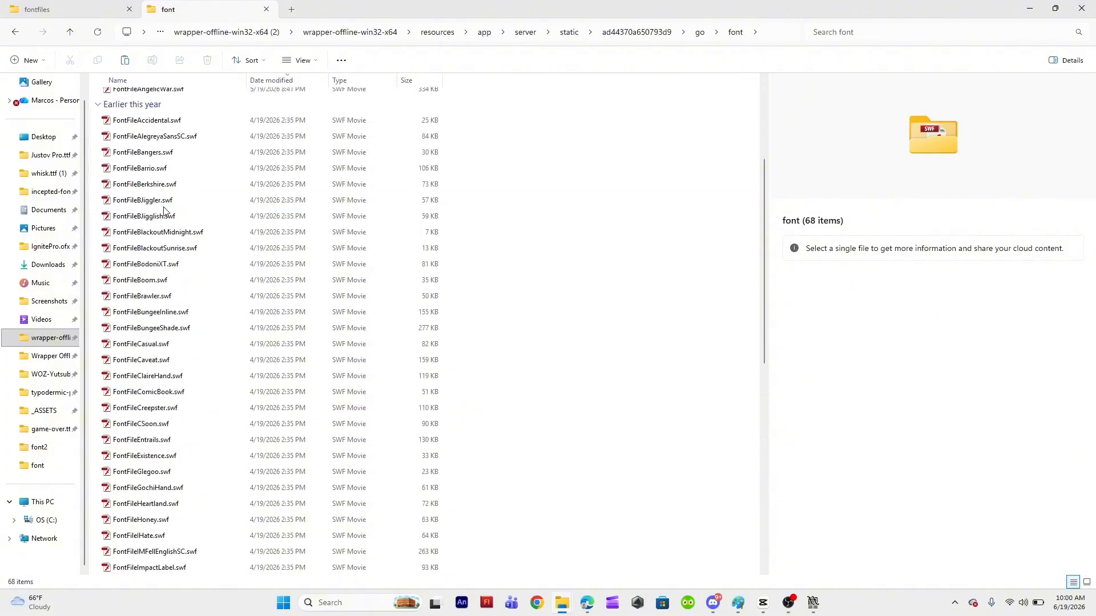
scroll(164, 210, "down", 9)
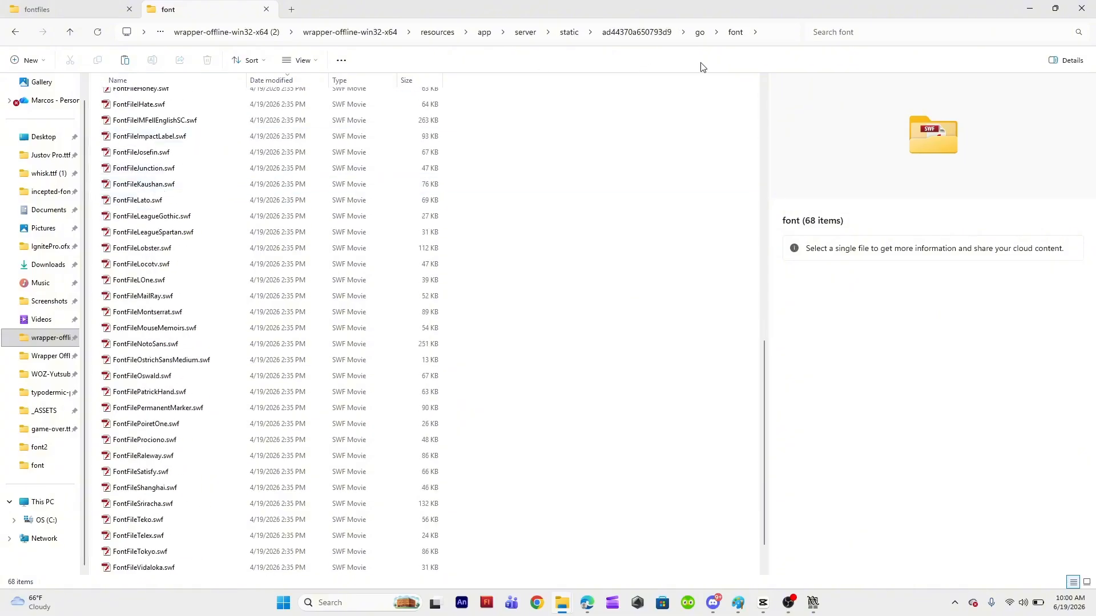
left_click(700, 32)
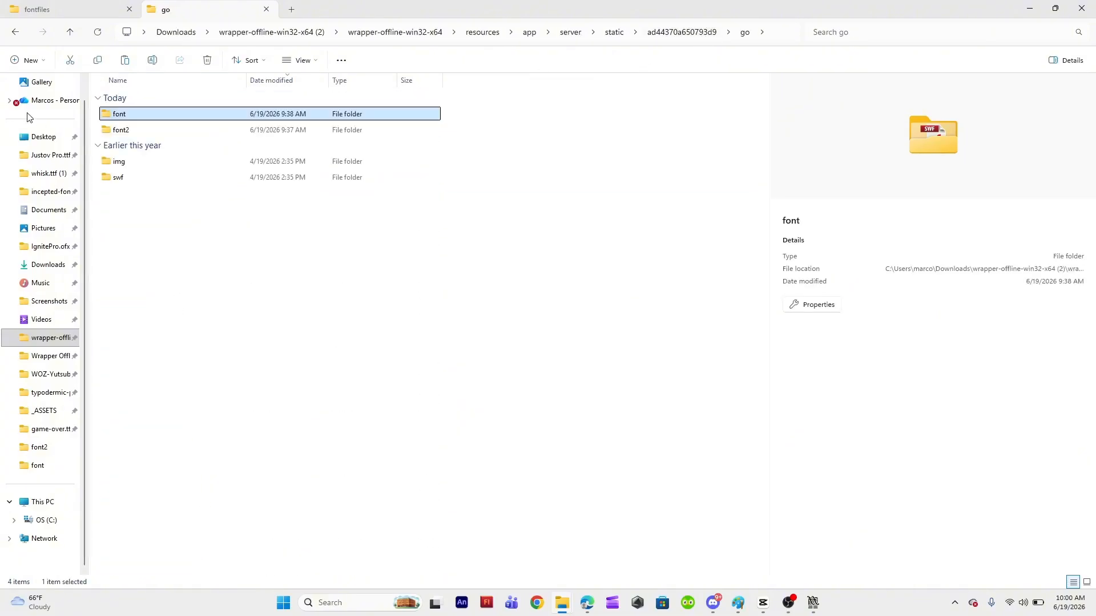
double_click(122, 114)
scroll(201, 181, "down", 8)
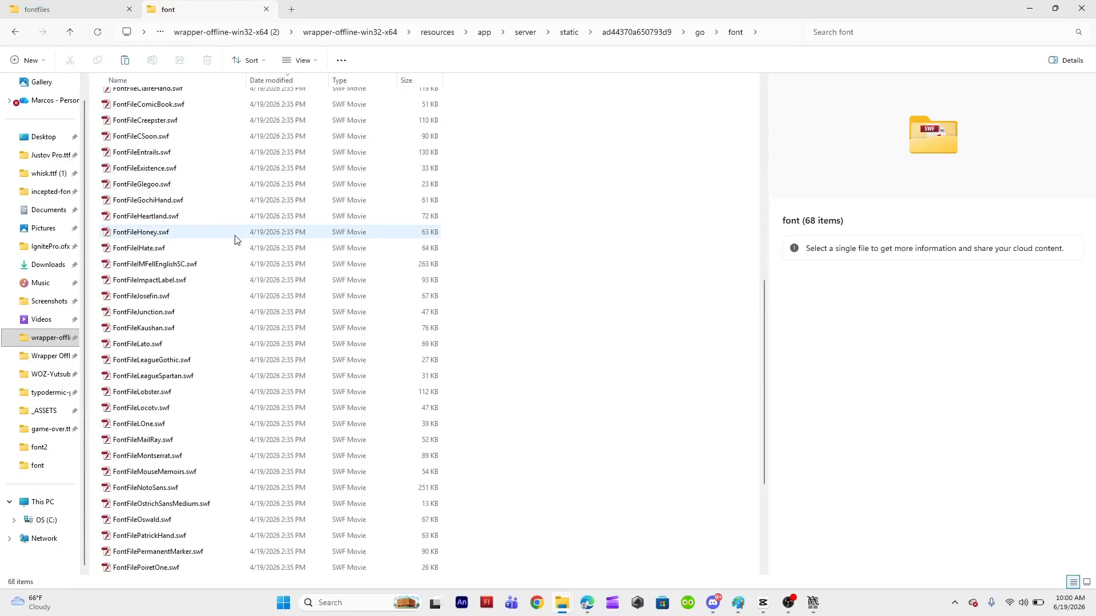
scroll(234, 245, "down", 3)
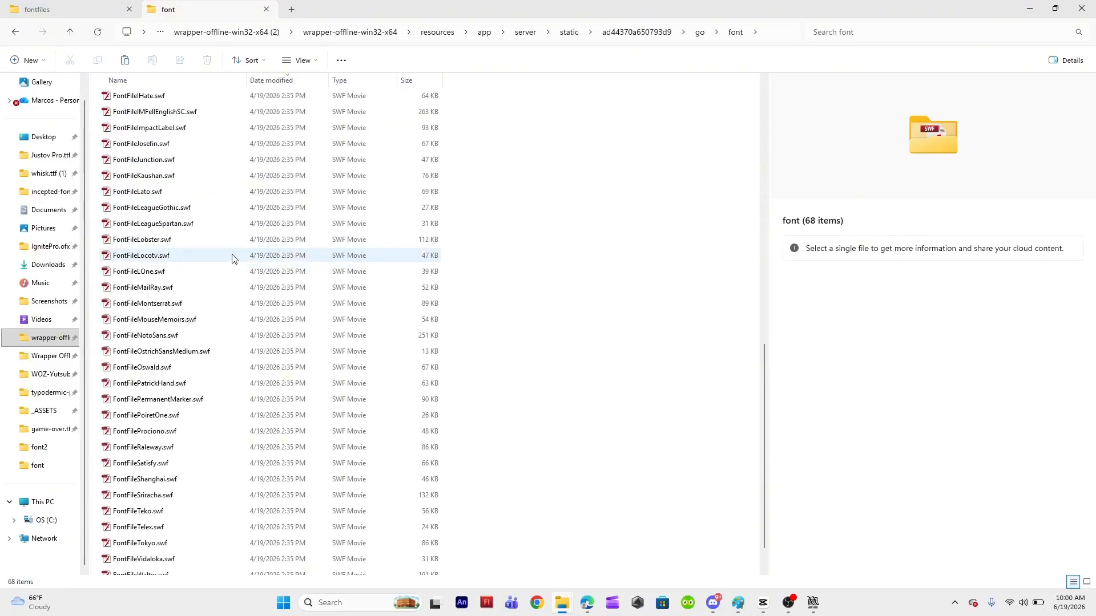
left_click(171, 255)
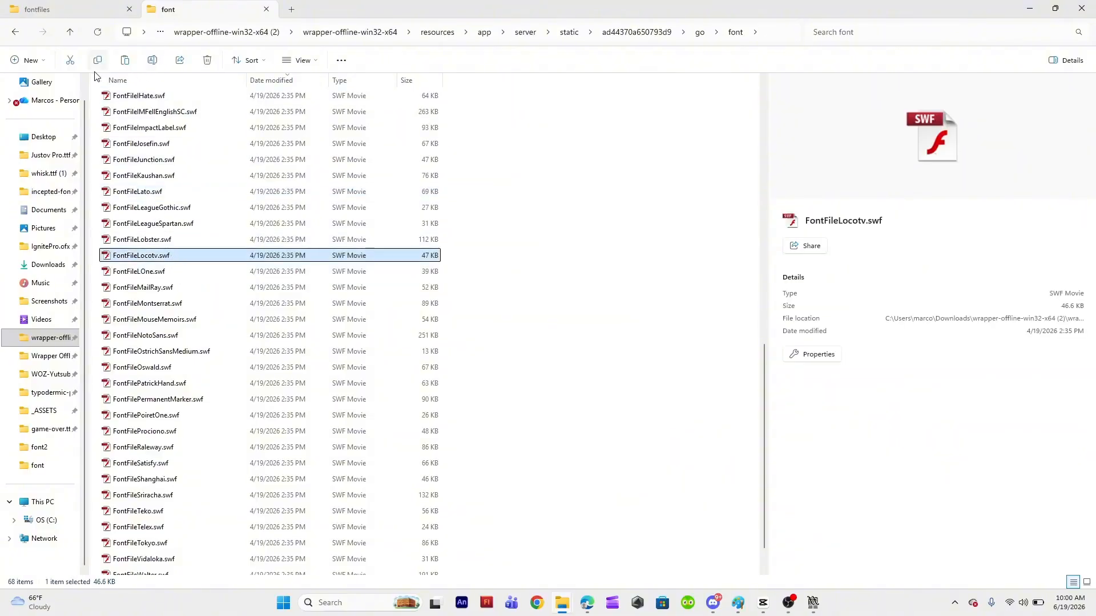
left_click(97, 61)
left_click(124, 60)
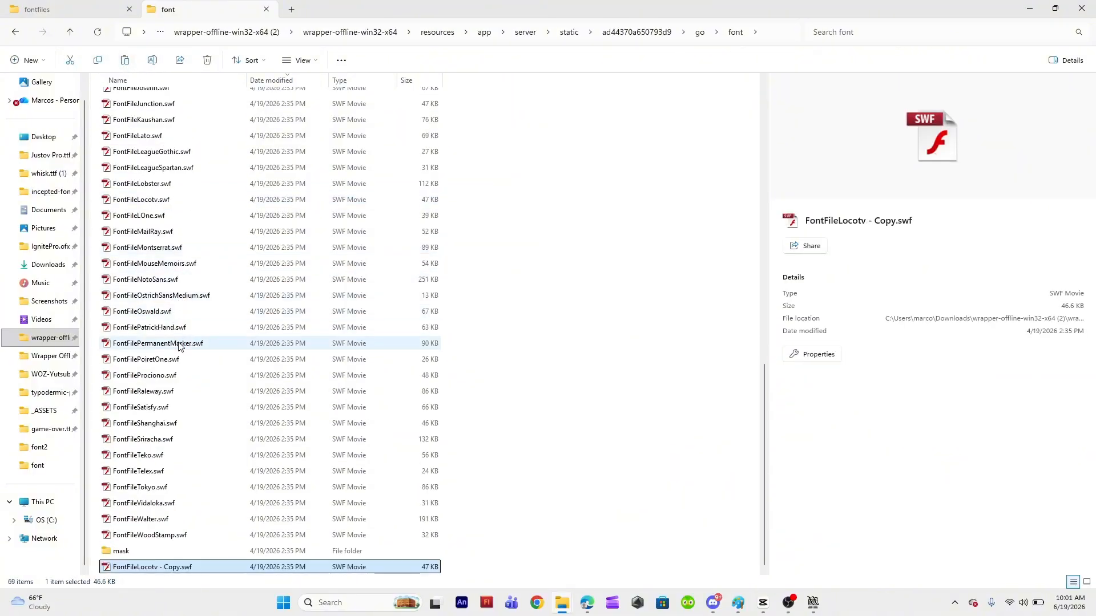
Rename the copy of FontFileLocotv.swf to FontFileLoco.swf.
right_click(162, 569)
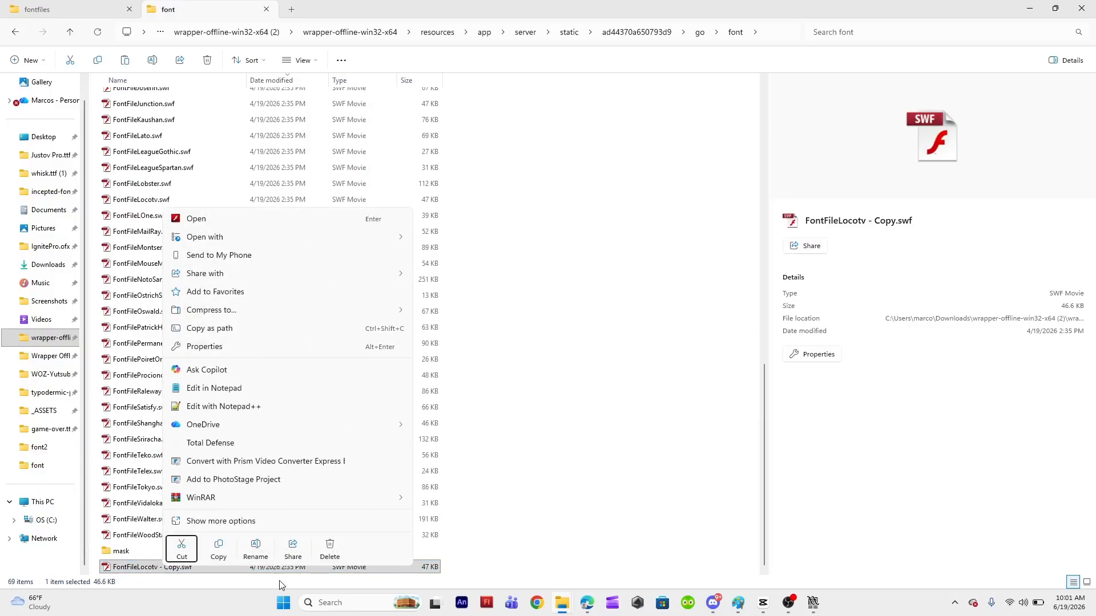
left_click(255, 549)
left_click(179, 568)
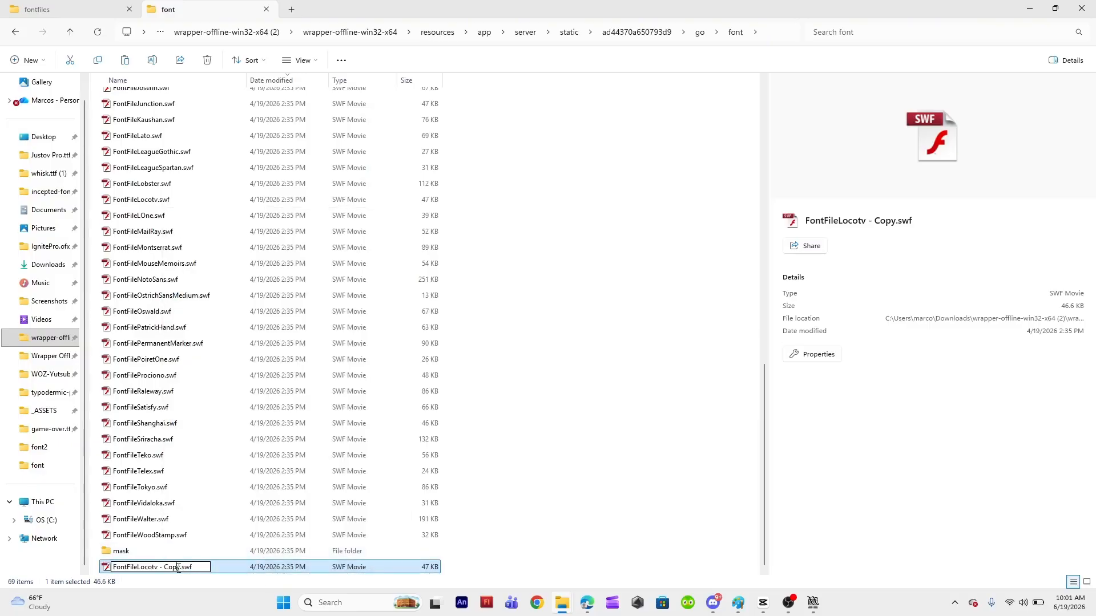
key("BackSpace")
key("BackSpace")
key("BackSpace")
key("BackSpace")
key("BackSpace")
key("BackSpace")
key("BackSpace")
key("BackSpace")
key("BackSpace")
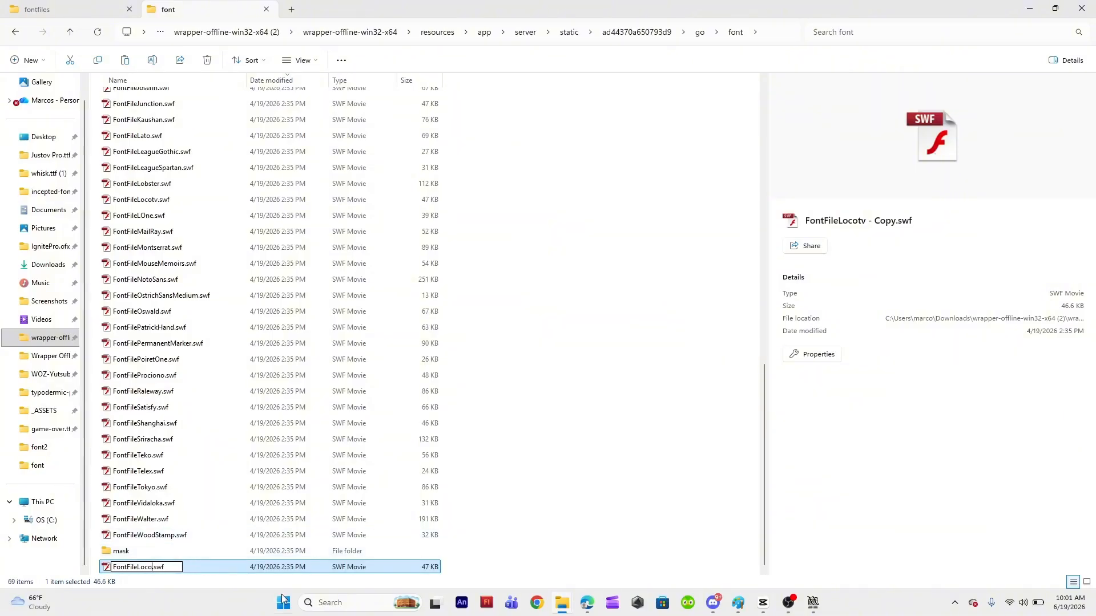
Look up JPEXS Free Flash Decompiler in the Windows search and close the search without launching it.
left_click(325, 602)
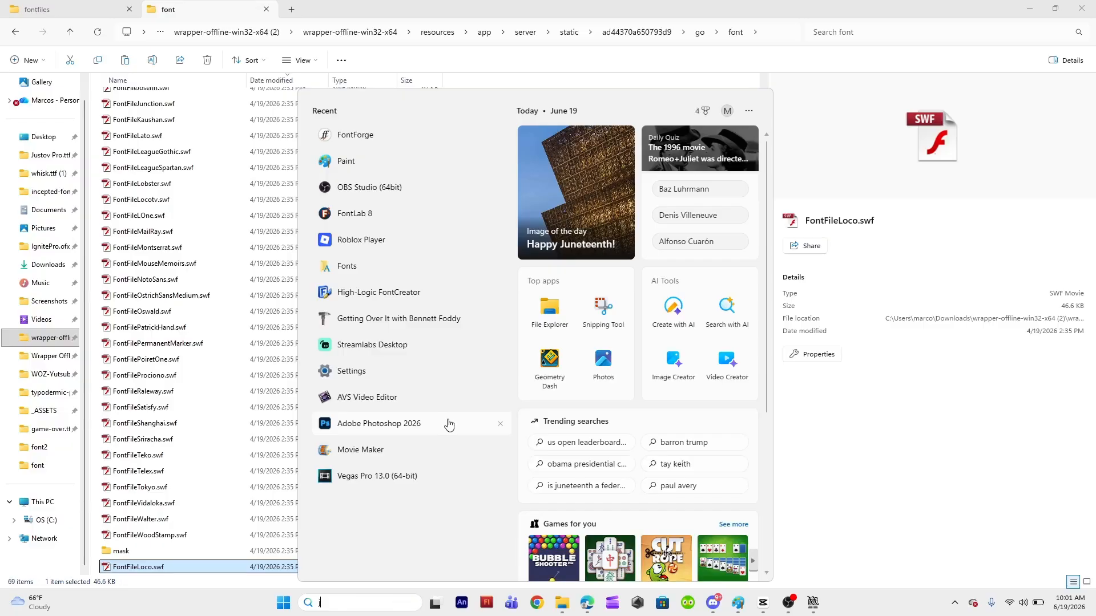
type("j")
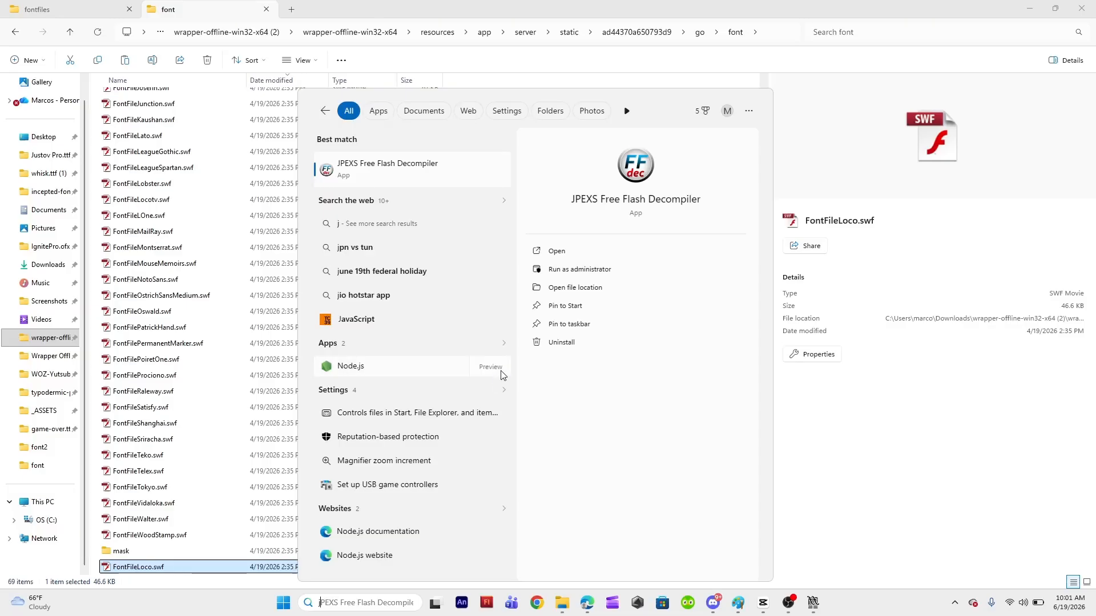
left_click(564, 4)
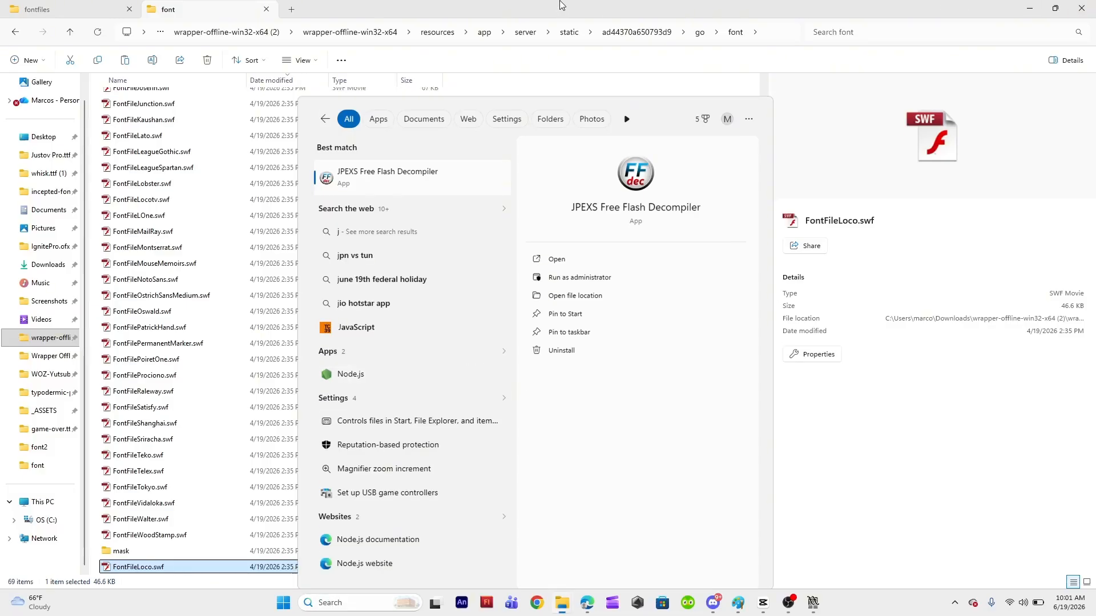
Rename the duplicated SWF file at the end of the font folder to FontFileBeyondWonderland.swf.
right_click(169, 570)
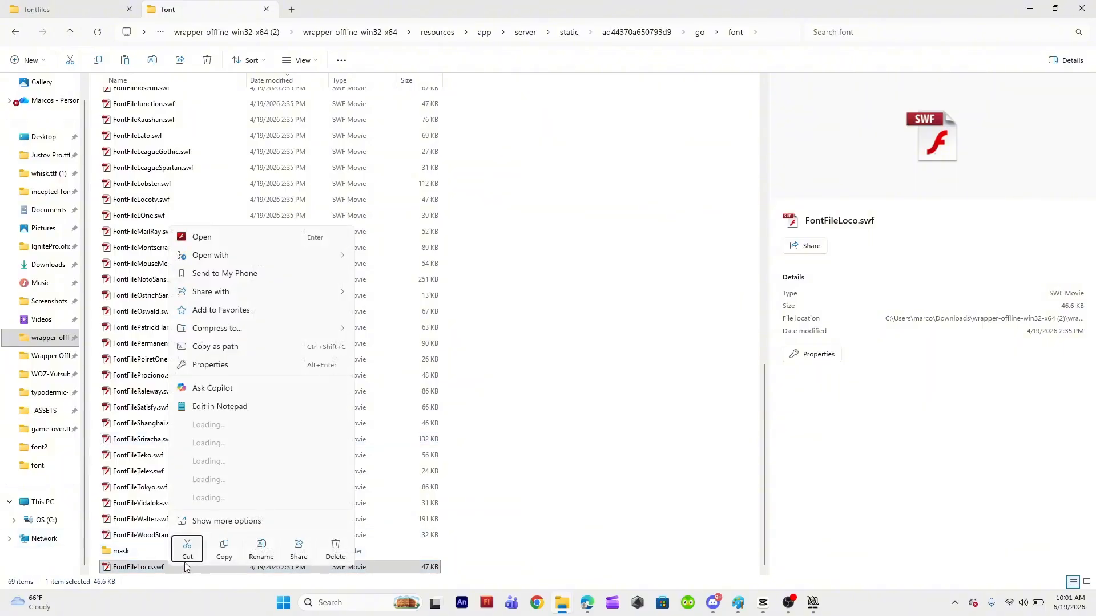
left_click(271, 552)
left_click(151, 567)
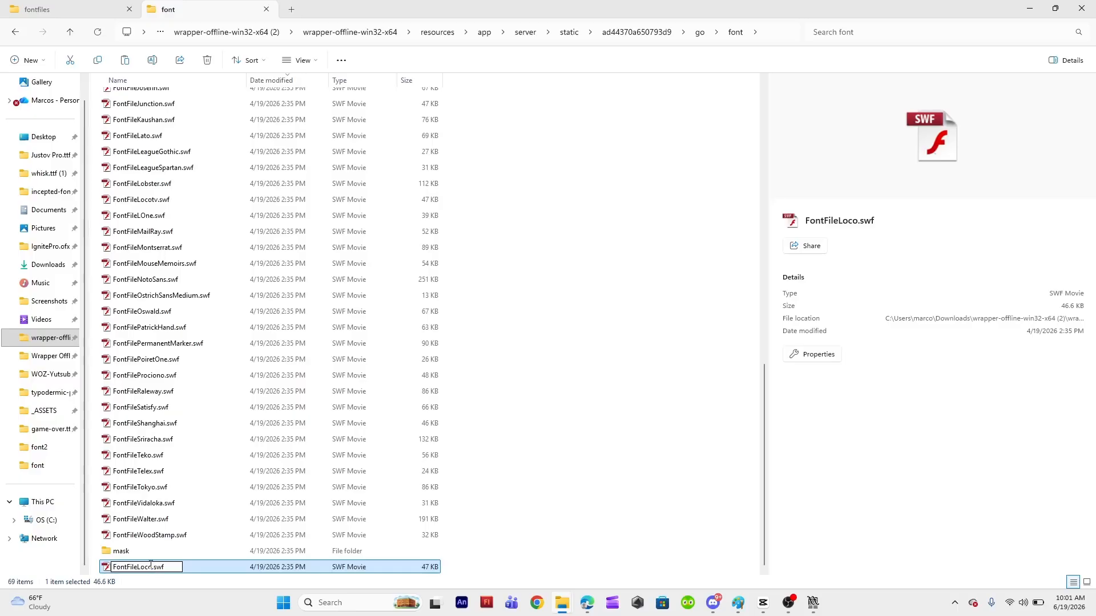
key("BackSpace")
key("BackSpace")
key("BackSpace")
key("BackSpace")
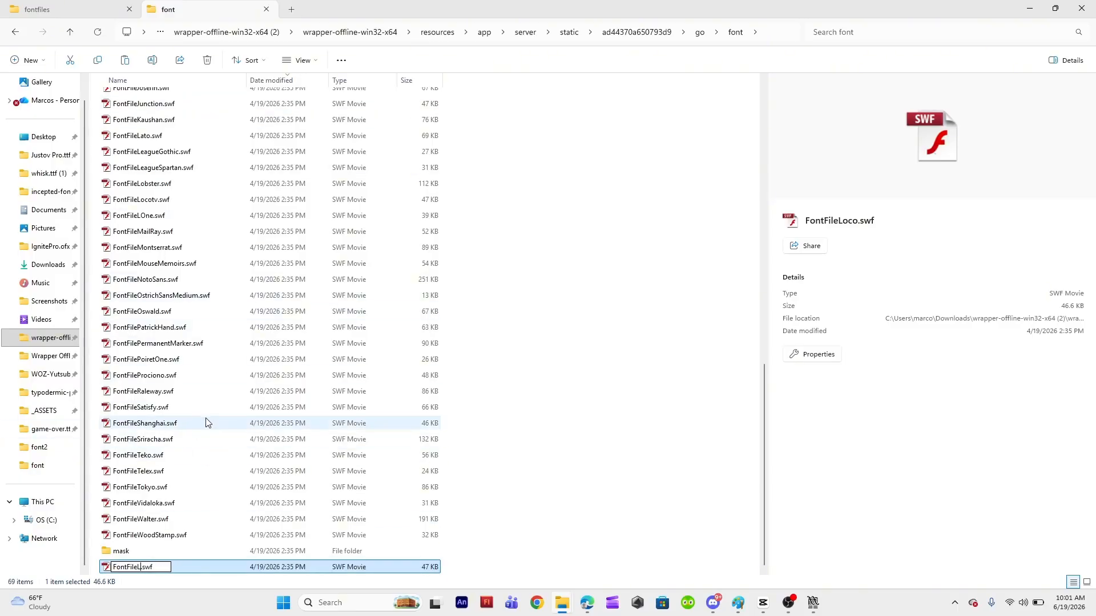
key("BackSpace")
type("Beyind")
key("BackSpace")
key("BackSpace")
key("BackSpace")
type("ondWorlnderland")
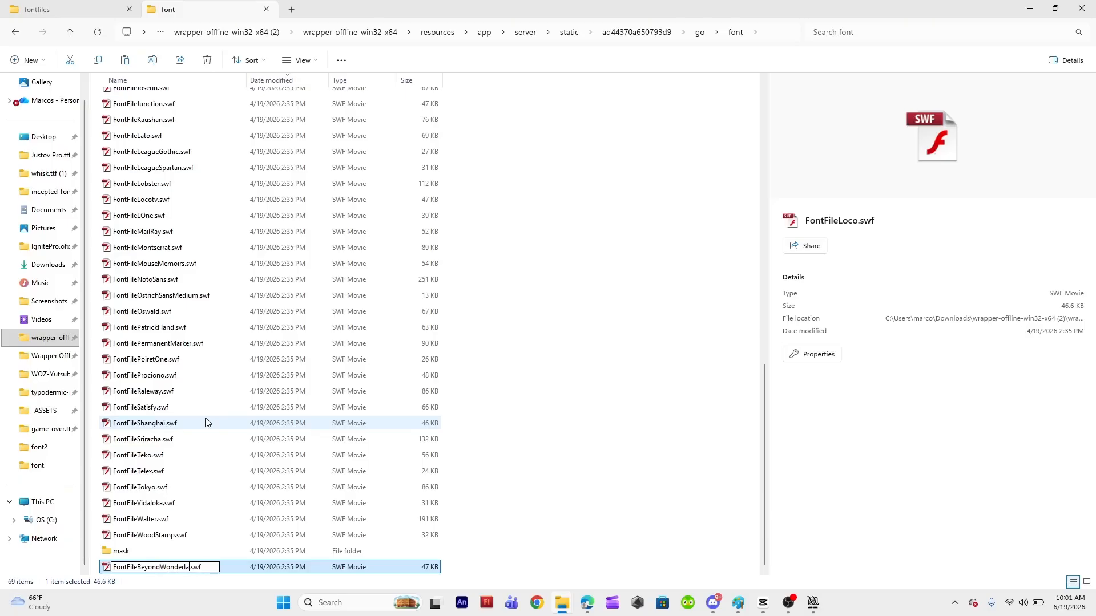
key("Return")
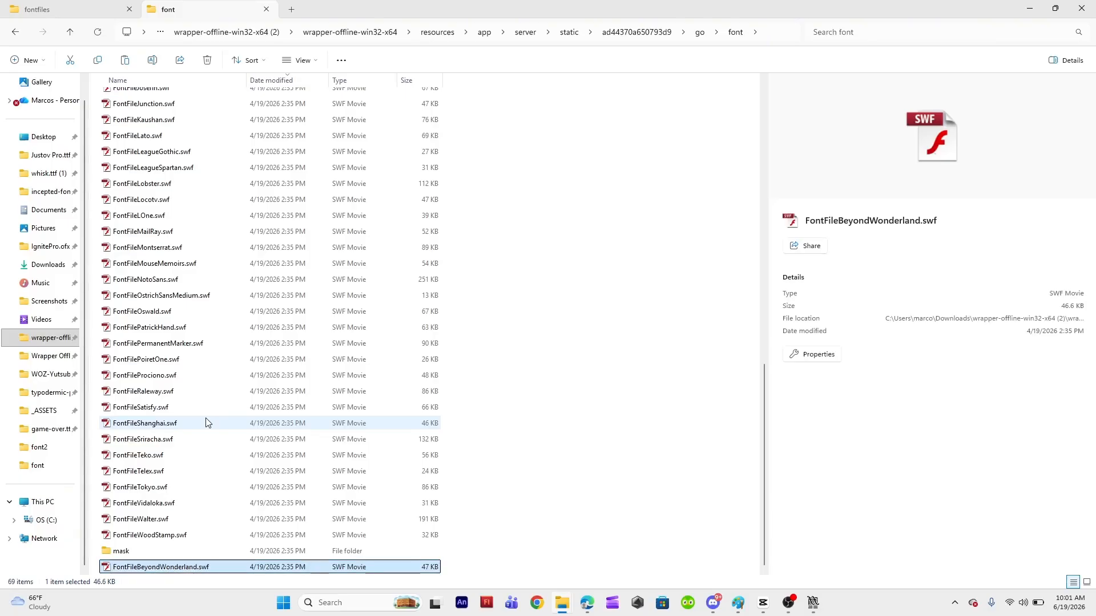
Open FontFileBeyondWonderland.swf with JPEXS Free Flash Decompiler and dismiss the new version notice.
right_click(230, 569)
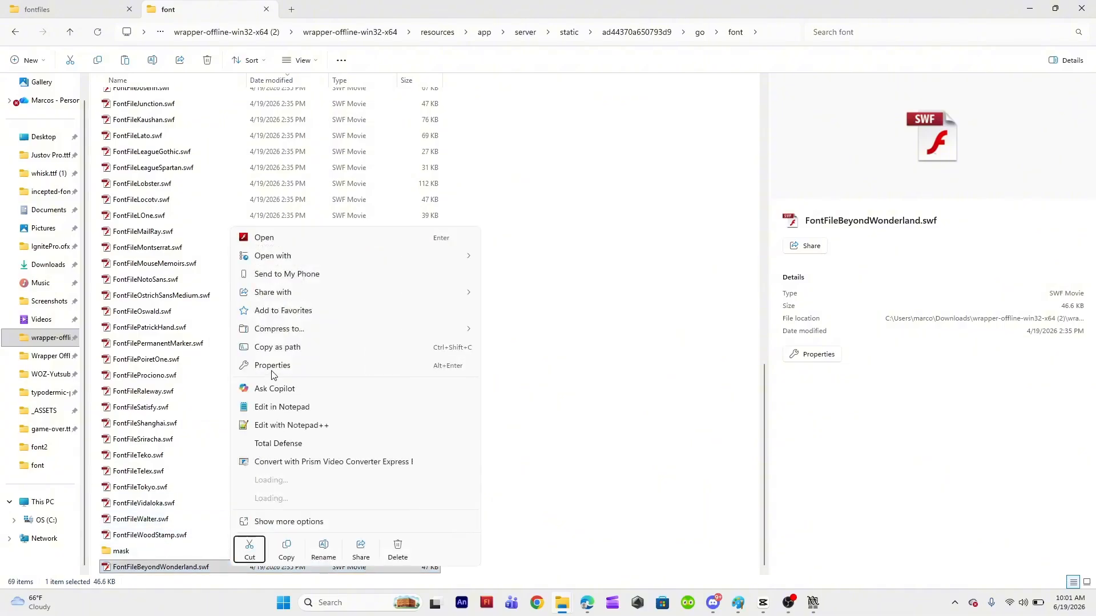
mouse_move(342, 237)
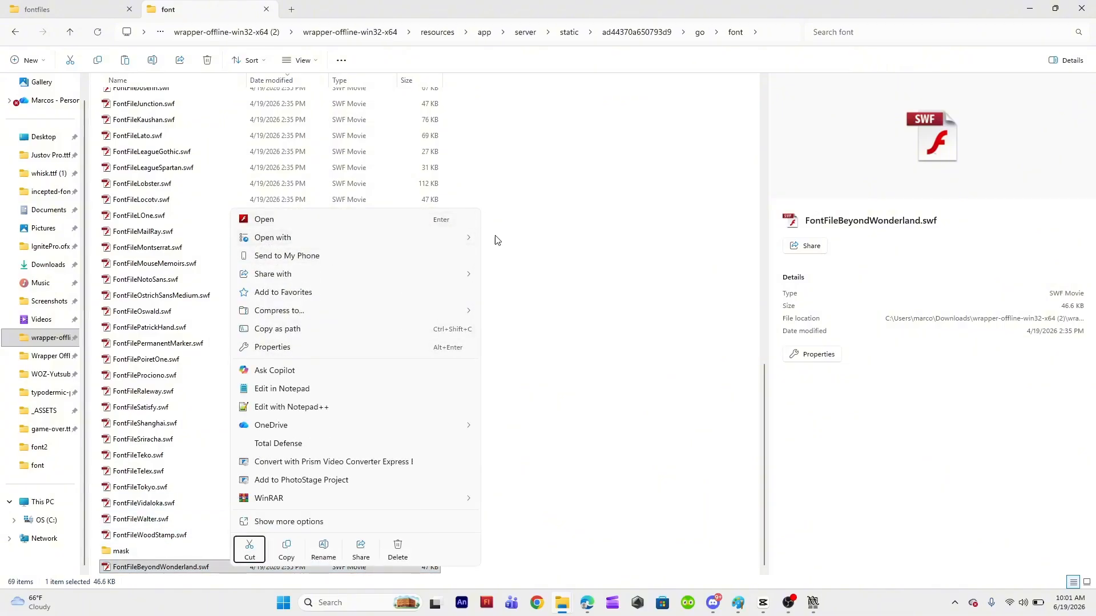
left_click(521, 294)
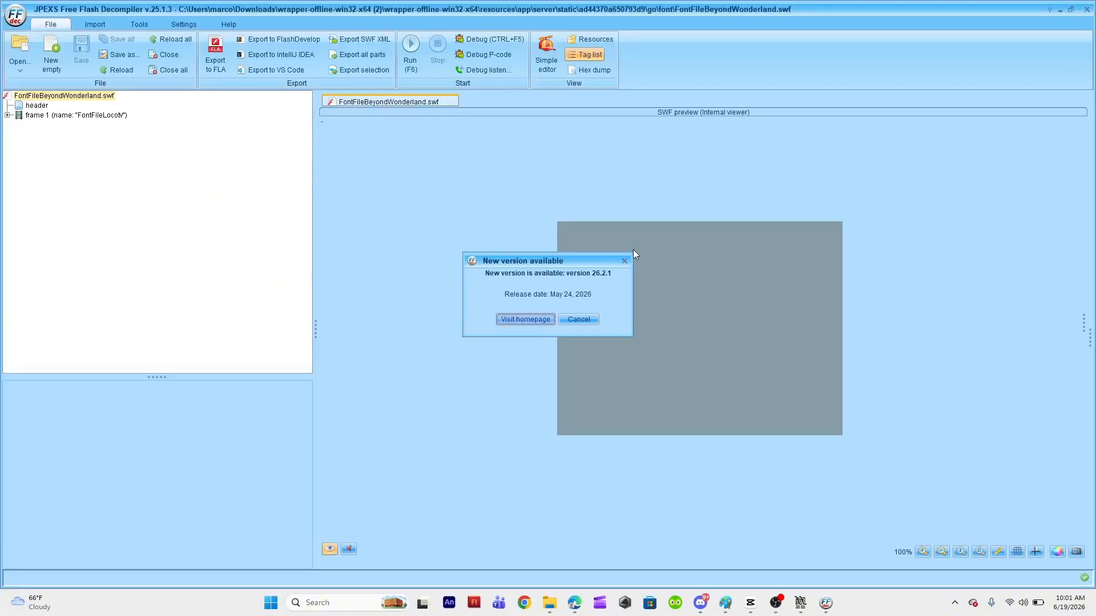
left_click(625, 261)
Expand frame 1 of FontFileBeyondWonderland.swf and open its first DefineFont3 tag, FontFileLocotv_FontLocotv with character ID 1.
left_click(28, 107)
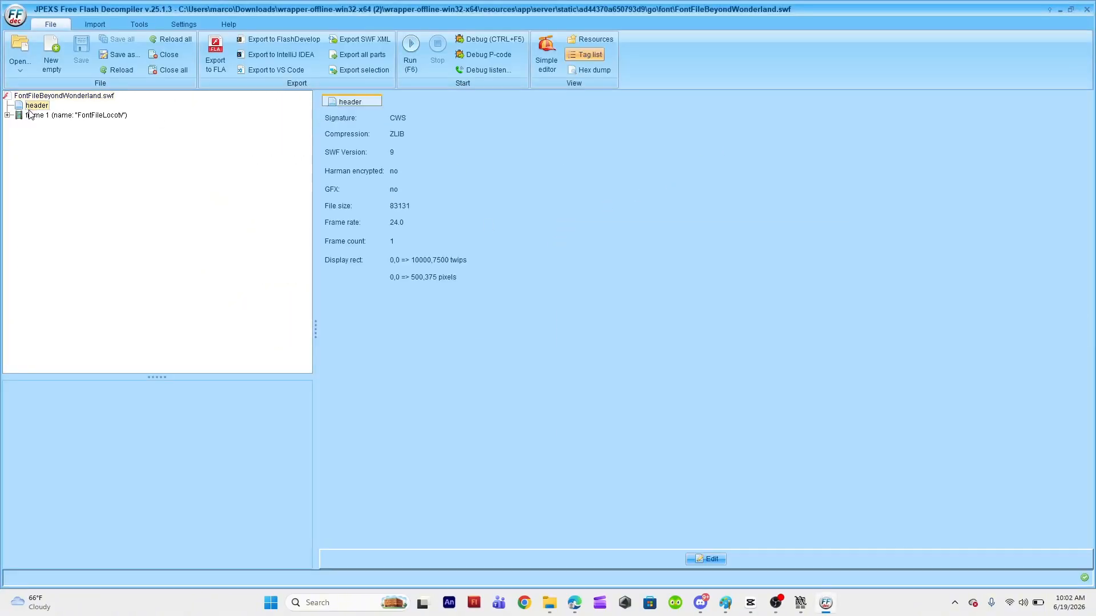
left_click(29, 114)
left_click(7, 116)
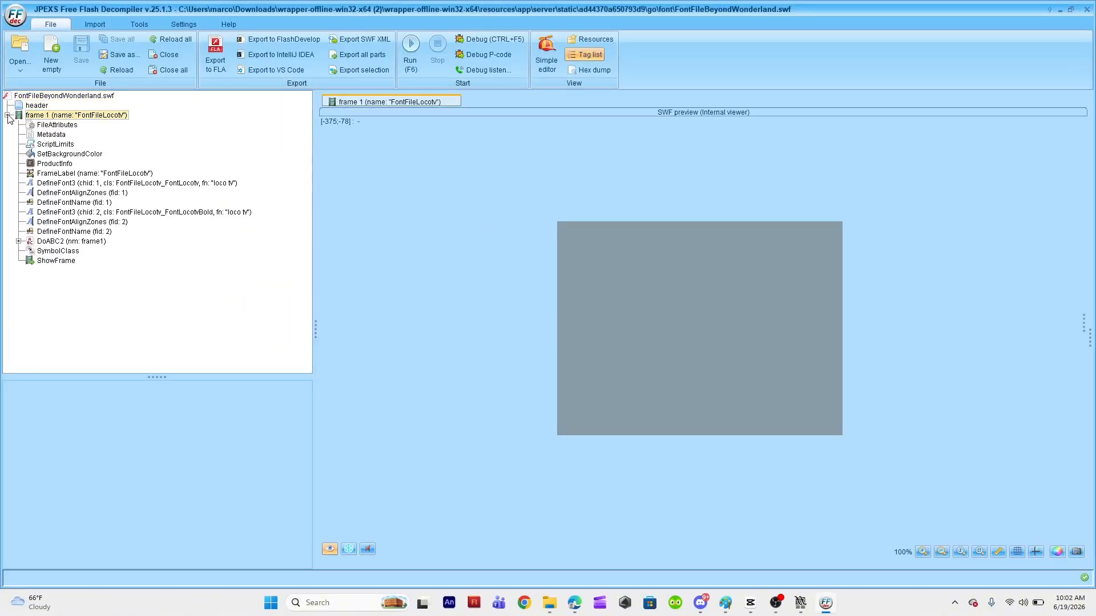
left_click(191, 184)
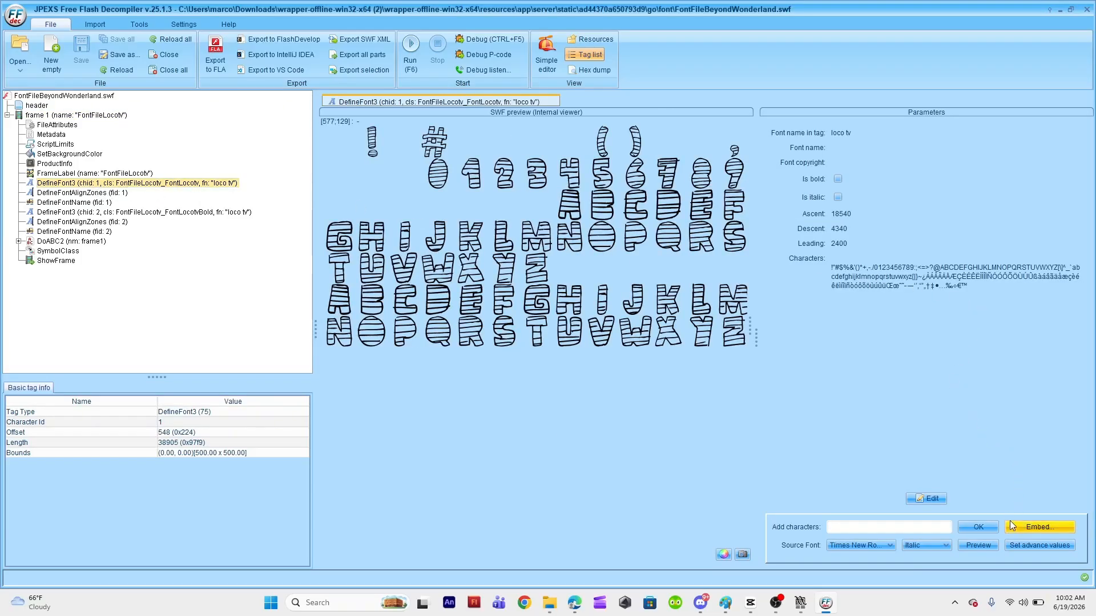
left_click(1033, 529)
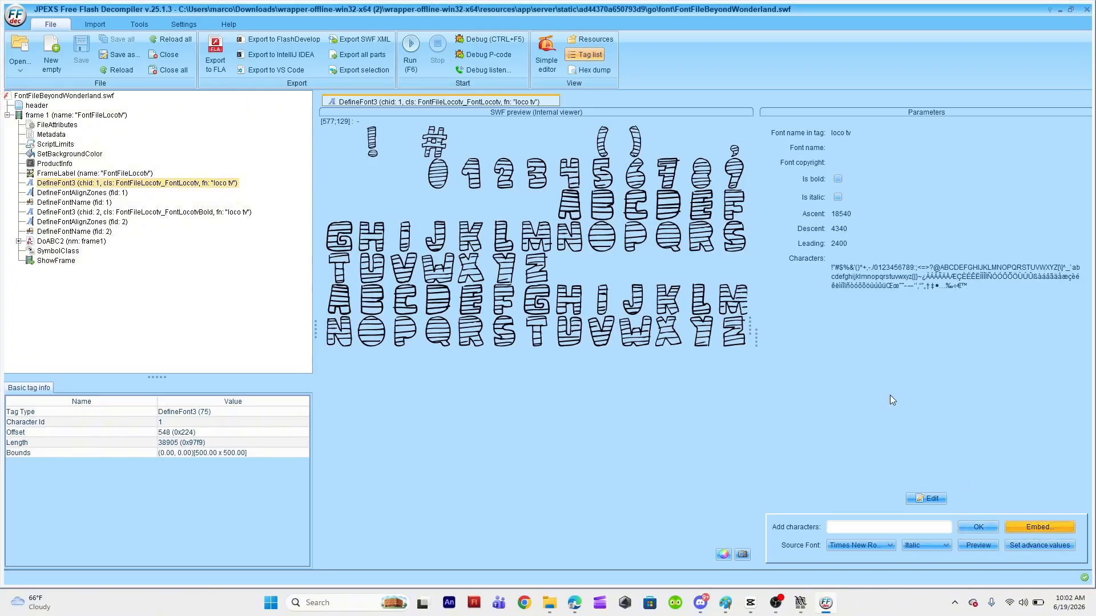
left_click(662, 148)
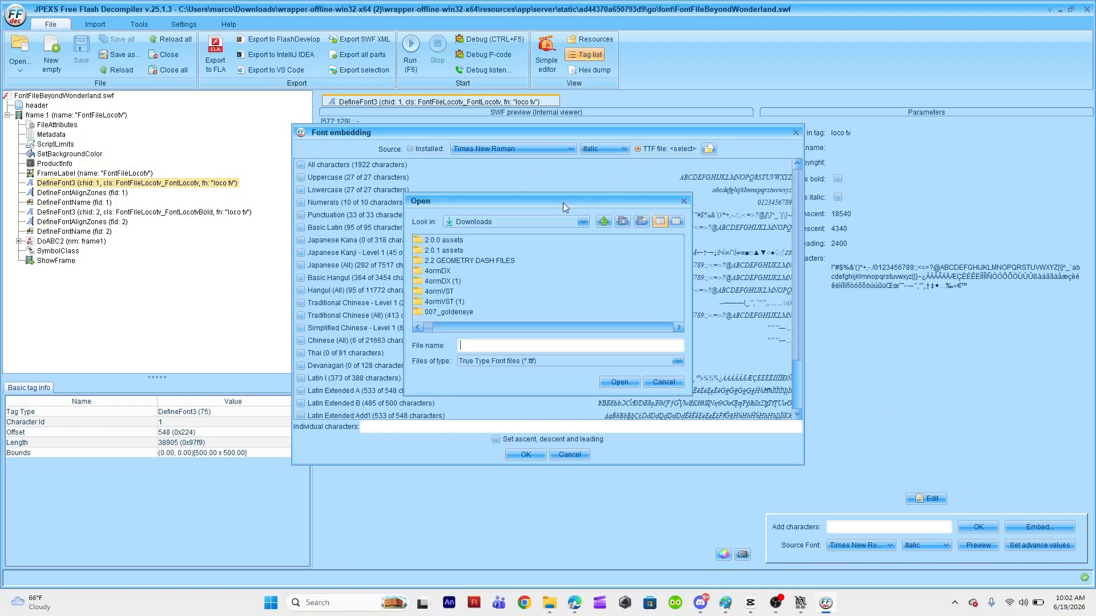
left_click(488, 221)
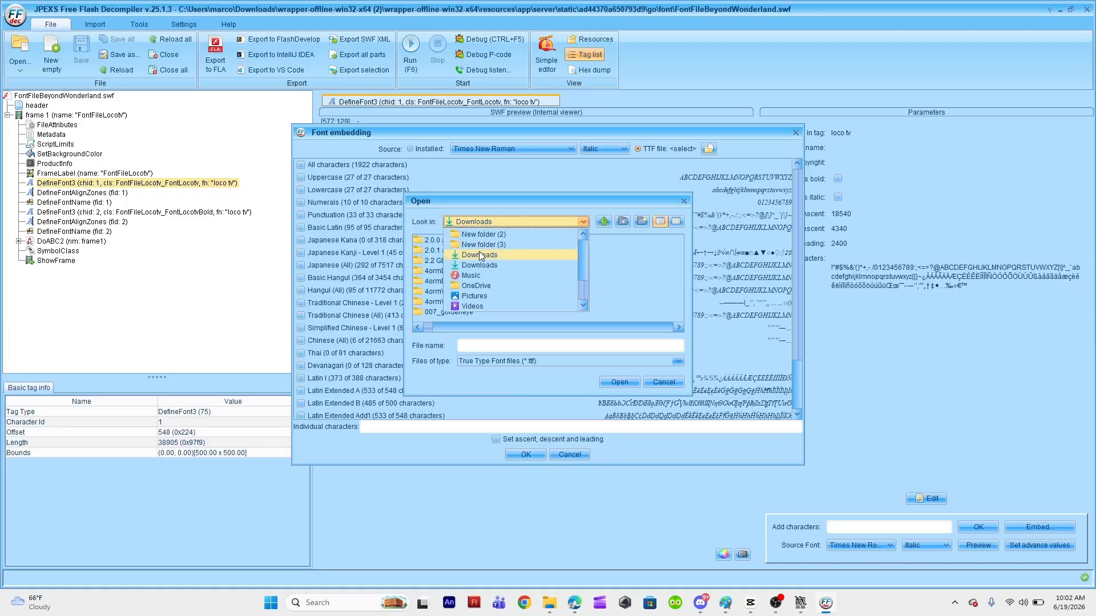
scroll(584, 252, "up", 3)
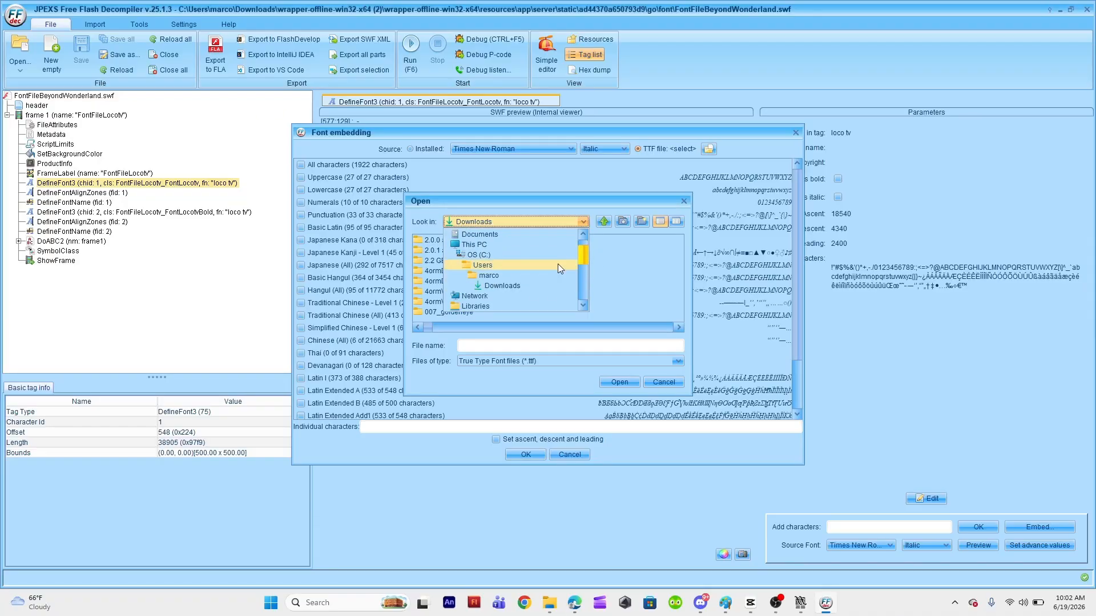
left_click(481, 235)
scroll(493, 243, "down", 4)
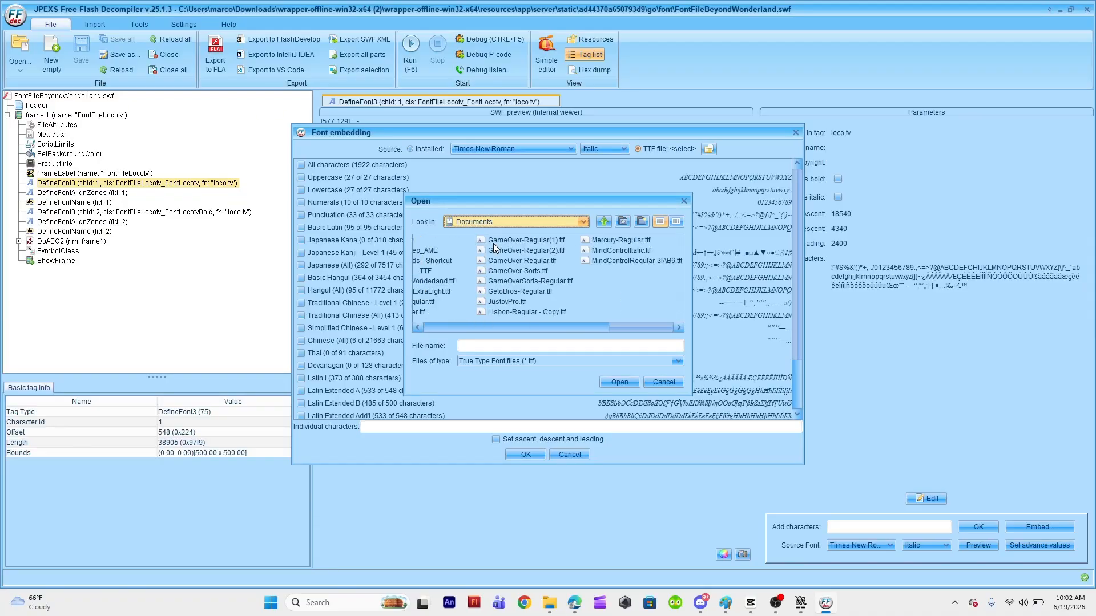
scroll(523, 252, "up", 2)
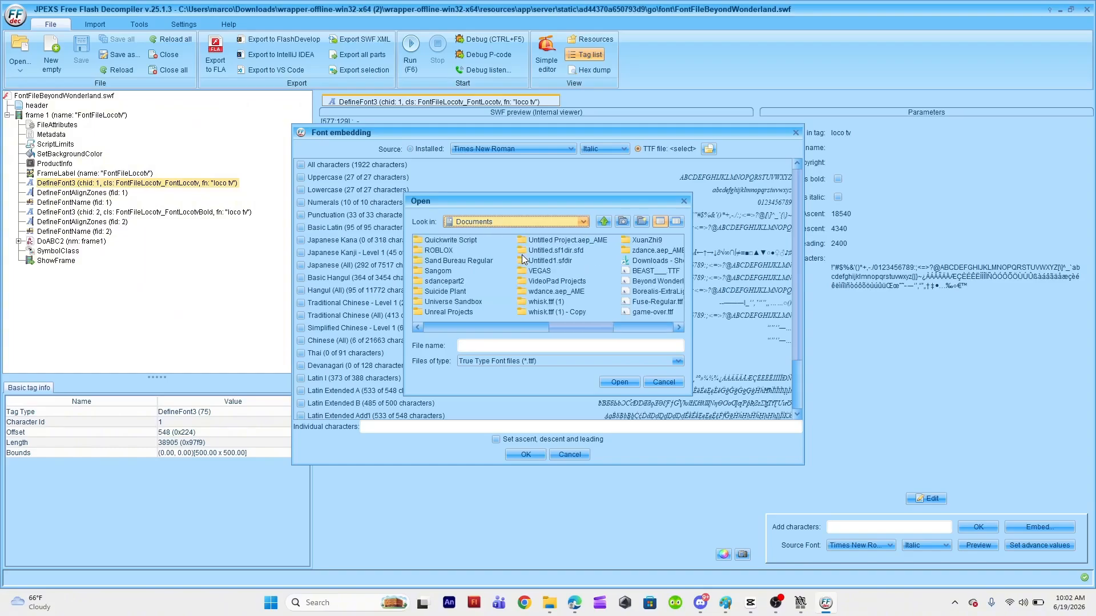
double_click(653, 279)
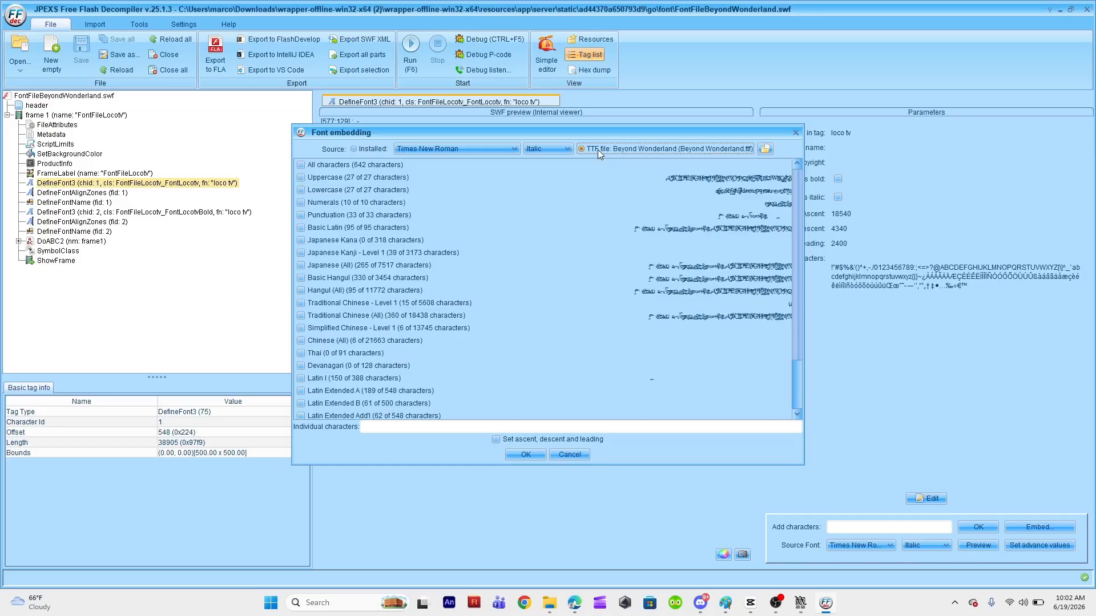
left_click(580, 457)
Embed all characters of BeyondWonderland.ttf from Documents' fontfiles folder into the first DefineFont3 tag, replacing all existing characters and updating existing texts.
left_click(1017, 526)
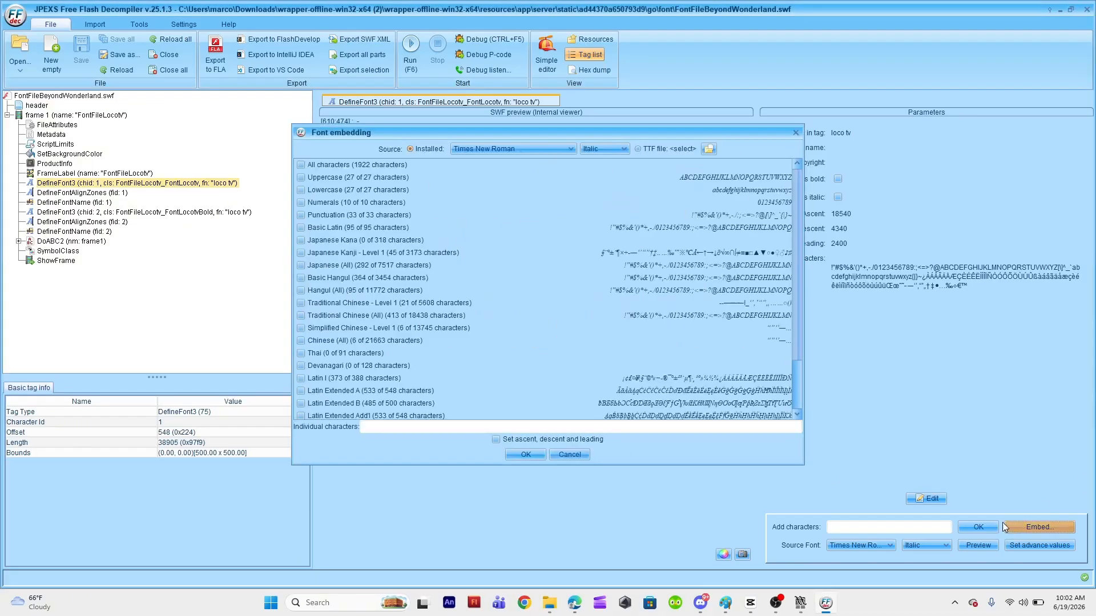
left_click(637, 149)
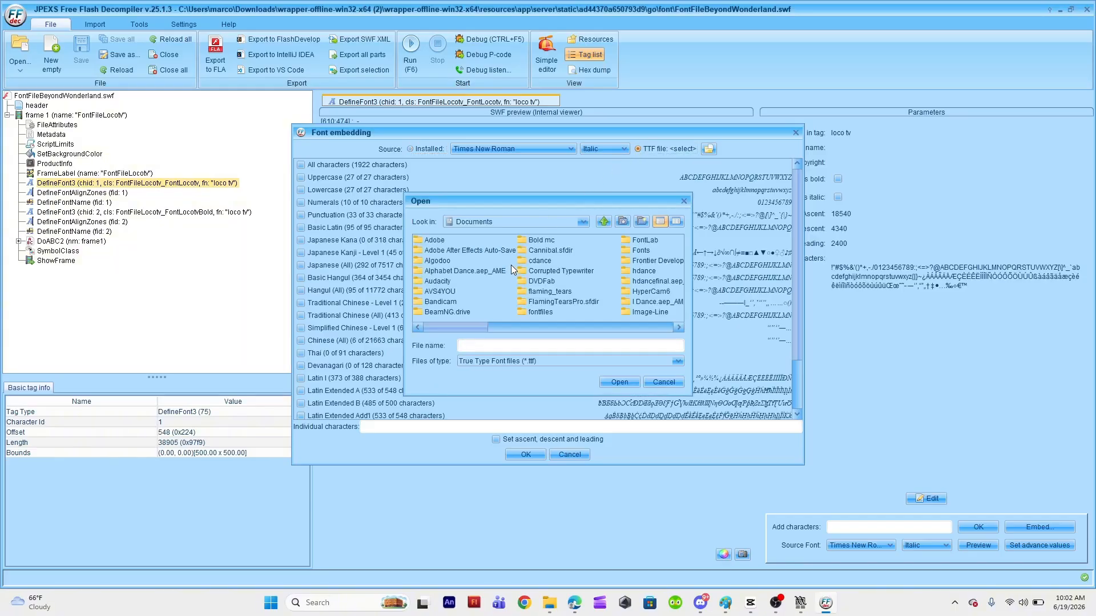
double_click(530, 310)
double_click(465, 240)
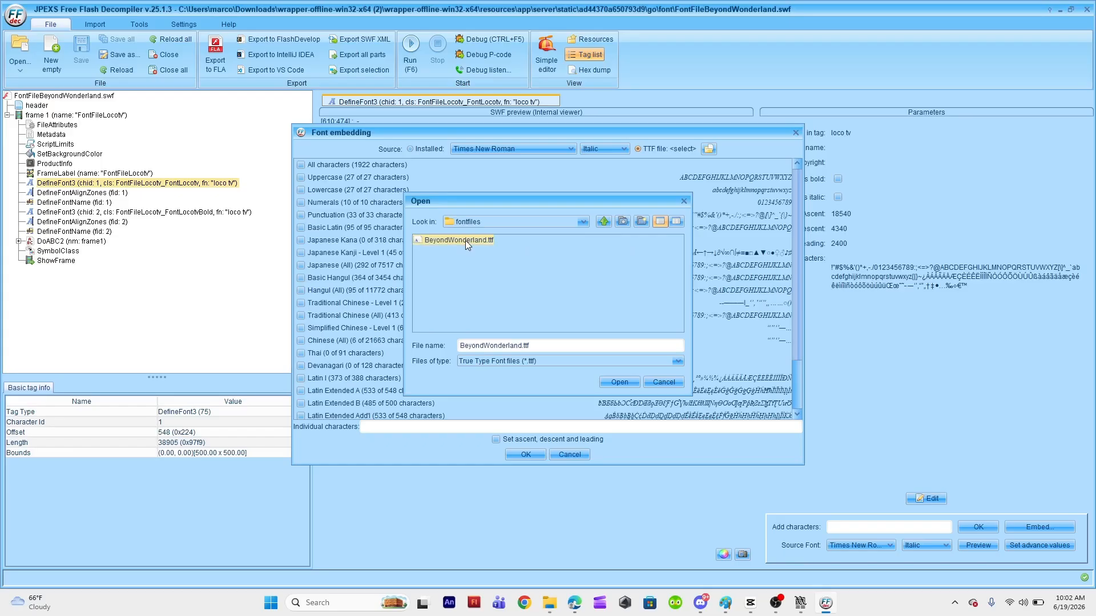
left_click(388, 166)
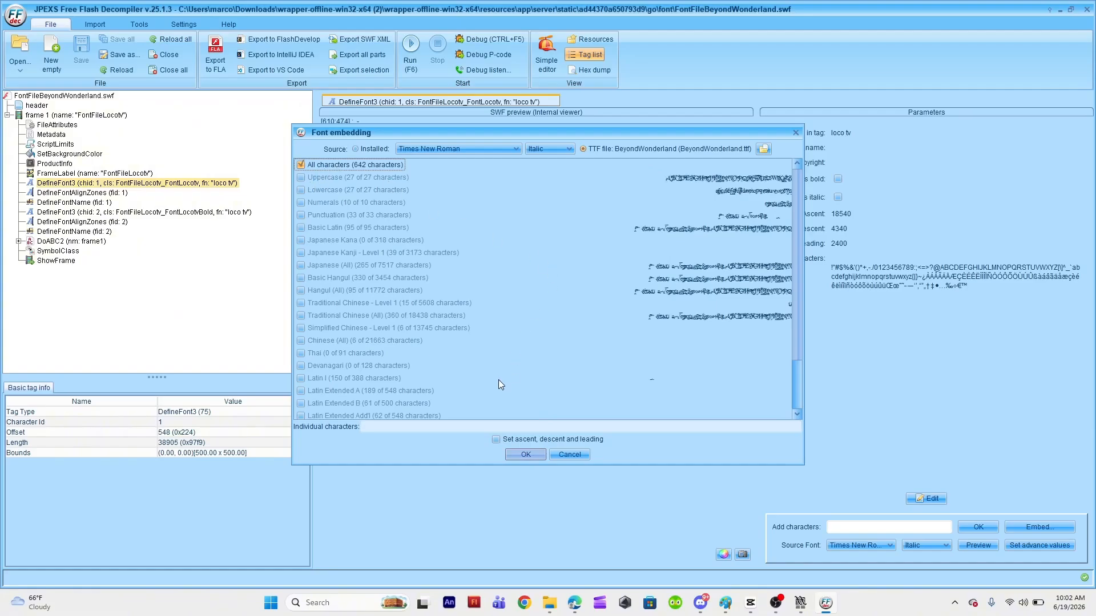
left_click(527, 455)
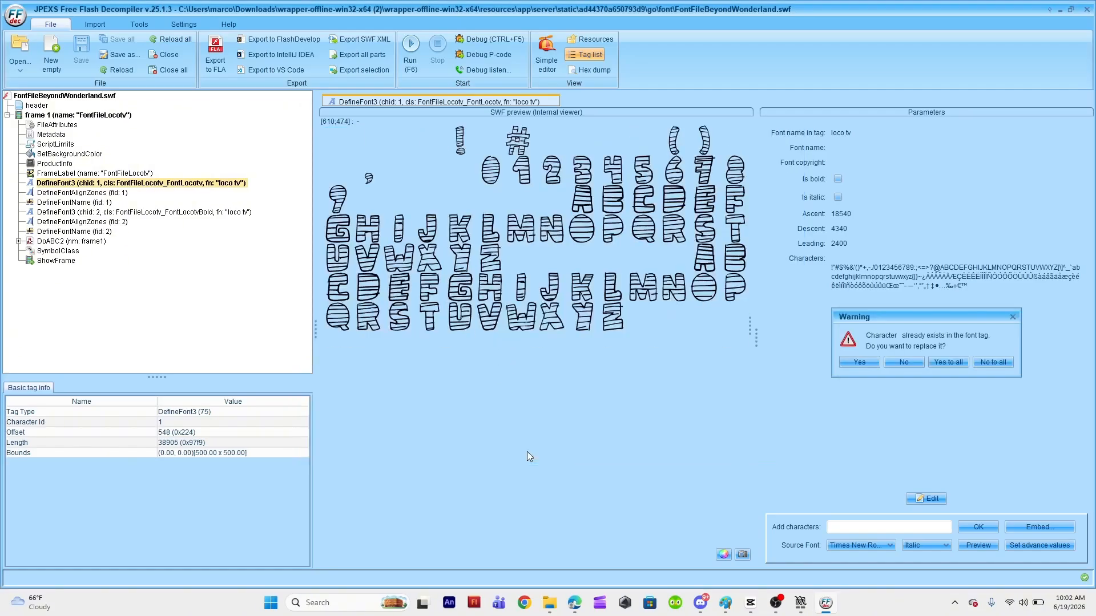
left_click(949, 361)
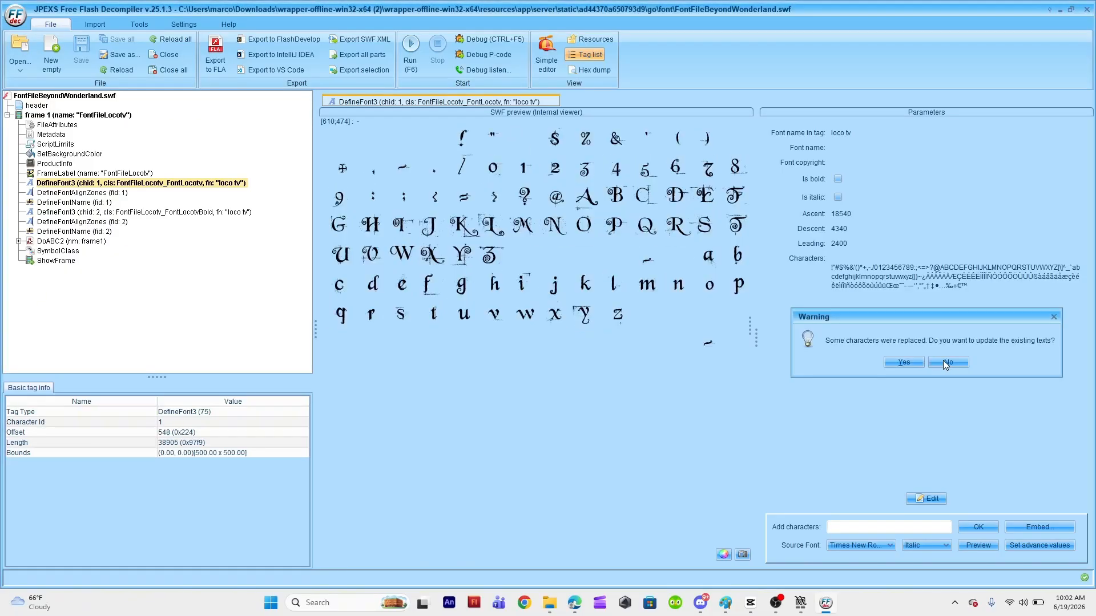
left_click(903, 363)
Set the font name in the first DefineFont3 tag to BeyondWonderland and save the tag edit.
left_click(928, 498)
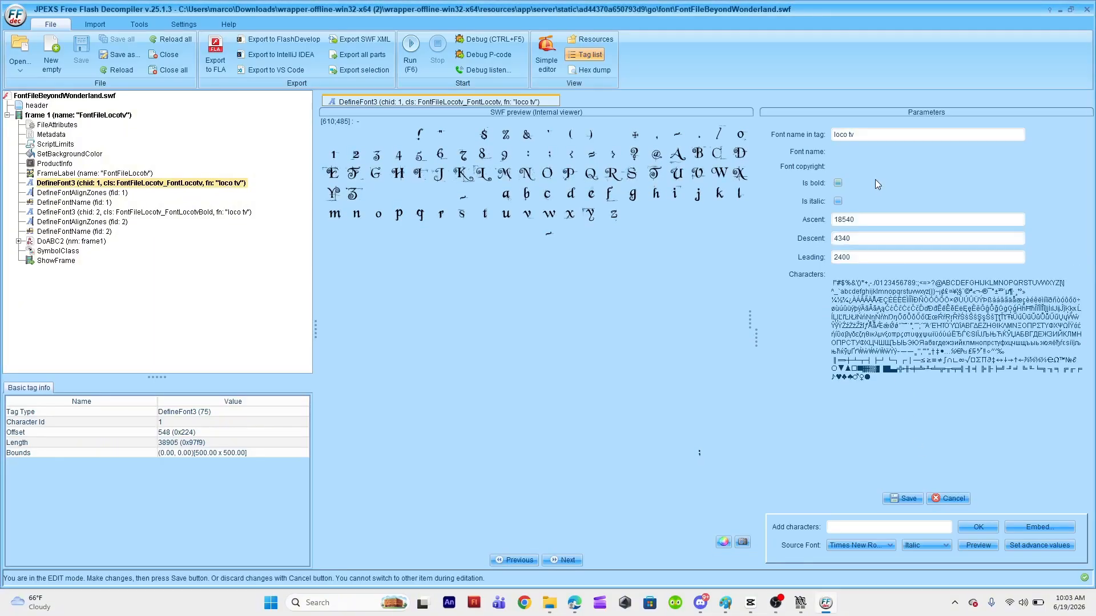
left_click_drag(862, 135, 823, 131)
type("BeyondWonderland")
left_click(902, 499)
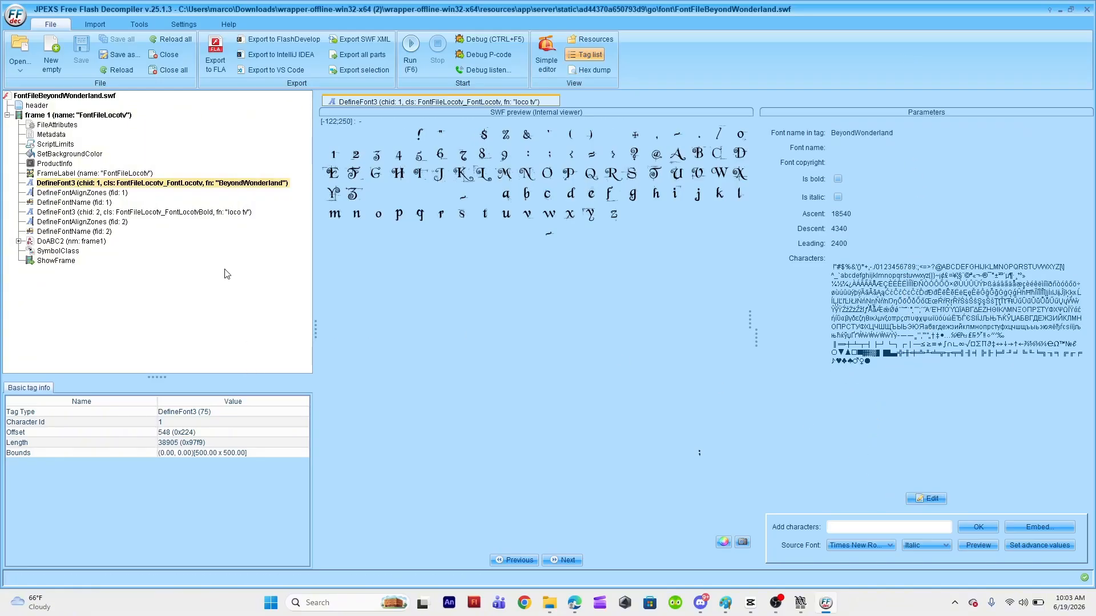
Embed all characters of BeyondWonderland.ttf into the bold DefineFont3 tag with character ID 2, replacing all existing characters and updating existing texts.
left_click(234, 212)
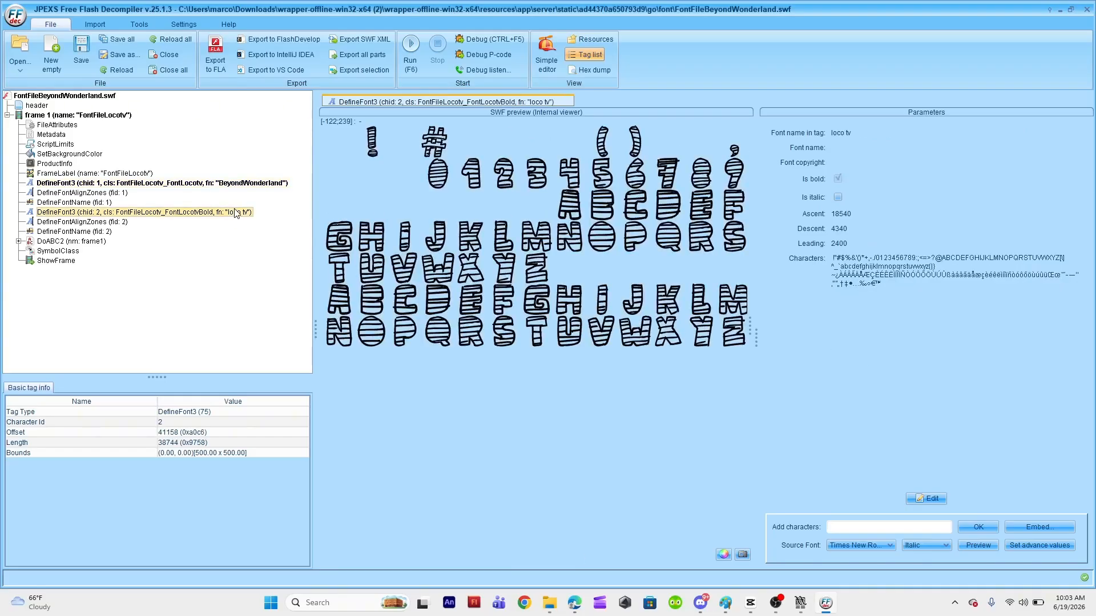
left_click(1019, 524)
left_click(650, 147)
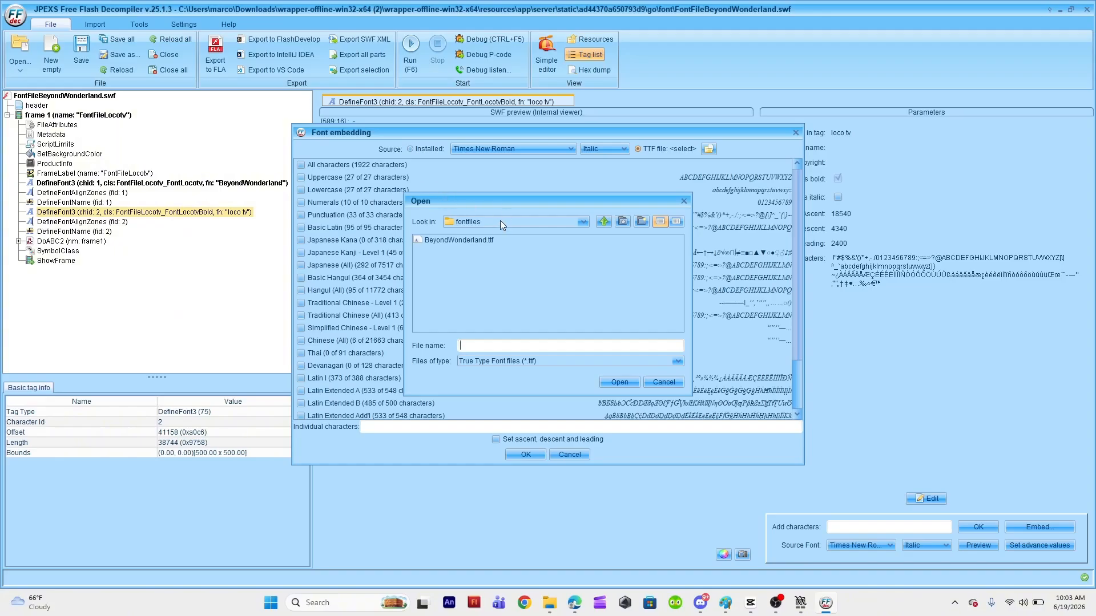
left_click(463, 241)
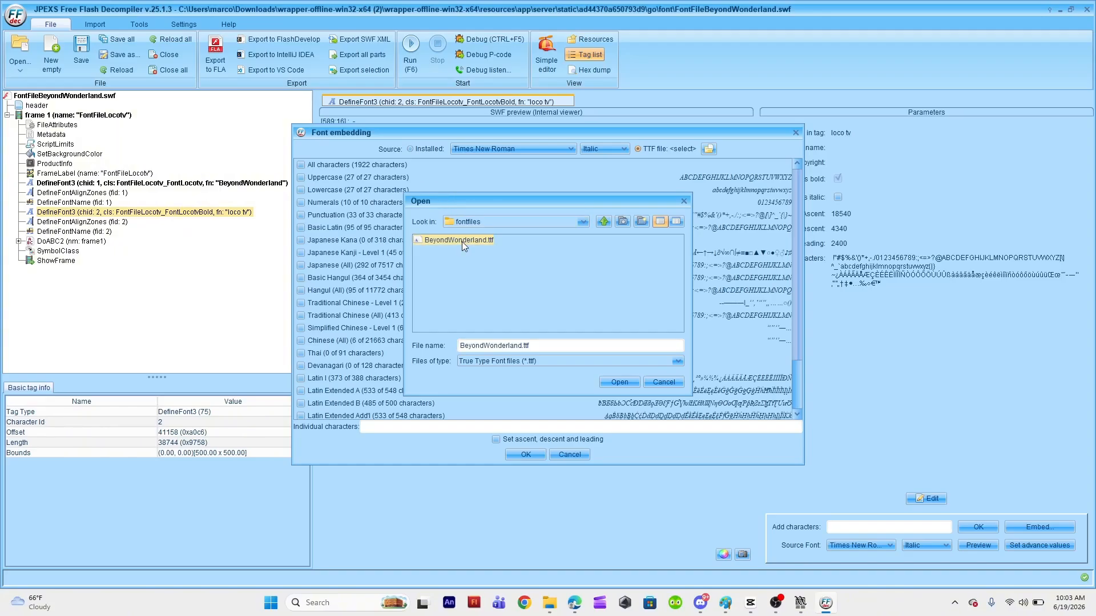
double_click(461, 241)
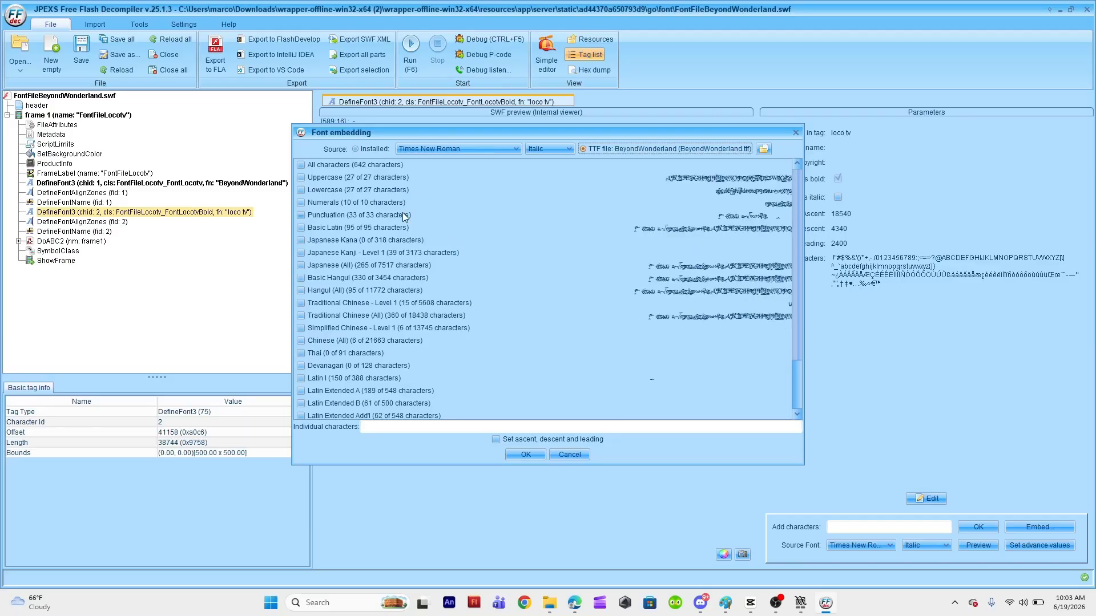
left_click(391, 166)
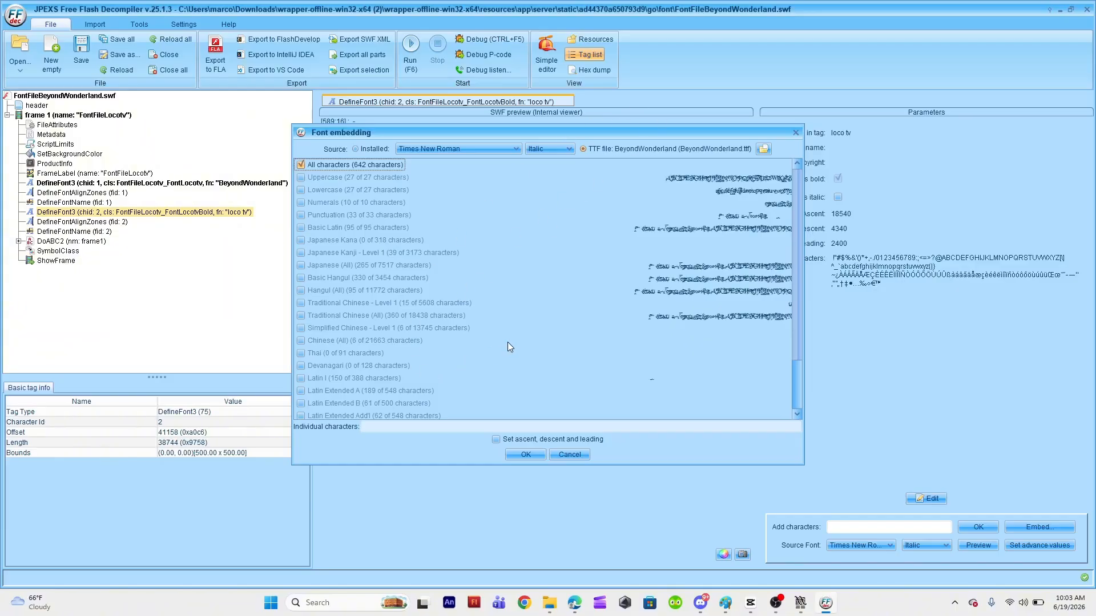
left_click(524, 456)
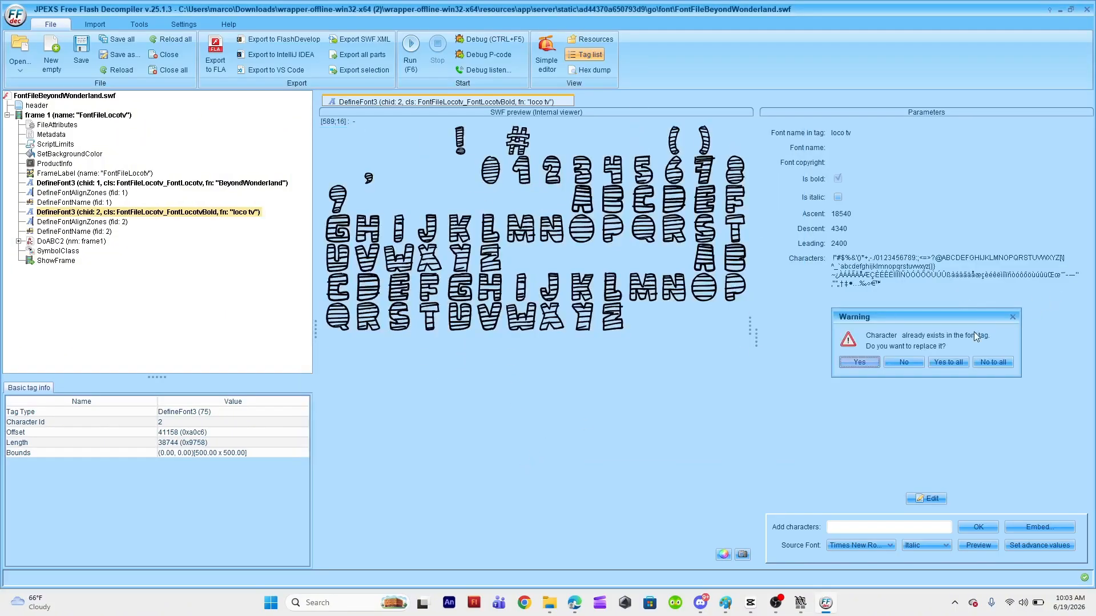
left_click(953, 359)
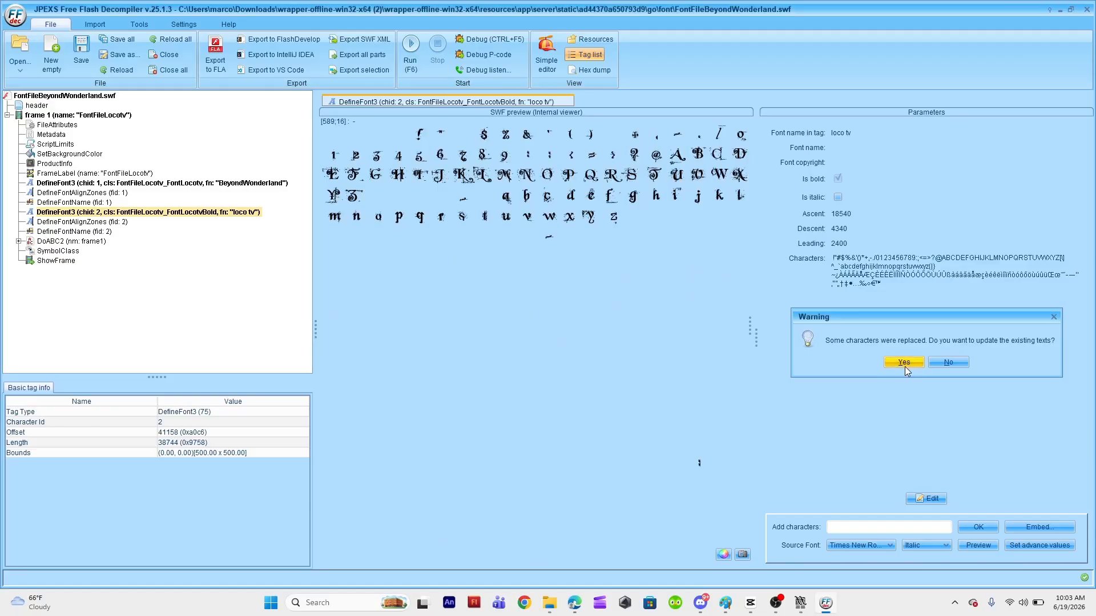
left_click(902, 363)
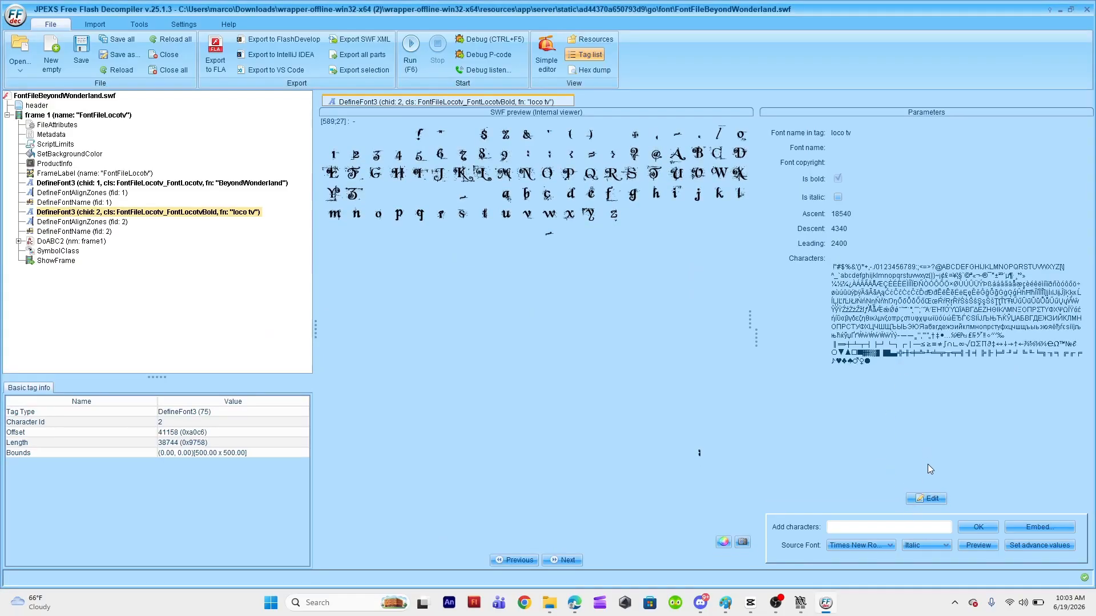
Set the bold DefineFont3 tag's font name to BeyondWonderland, and save and close FontFileBeyondWonderland.swf.
left_click(928, 499)
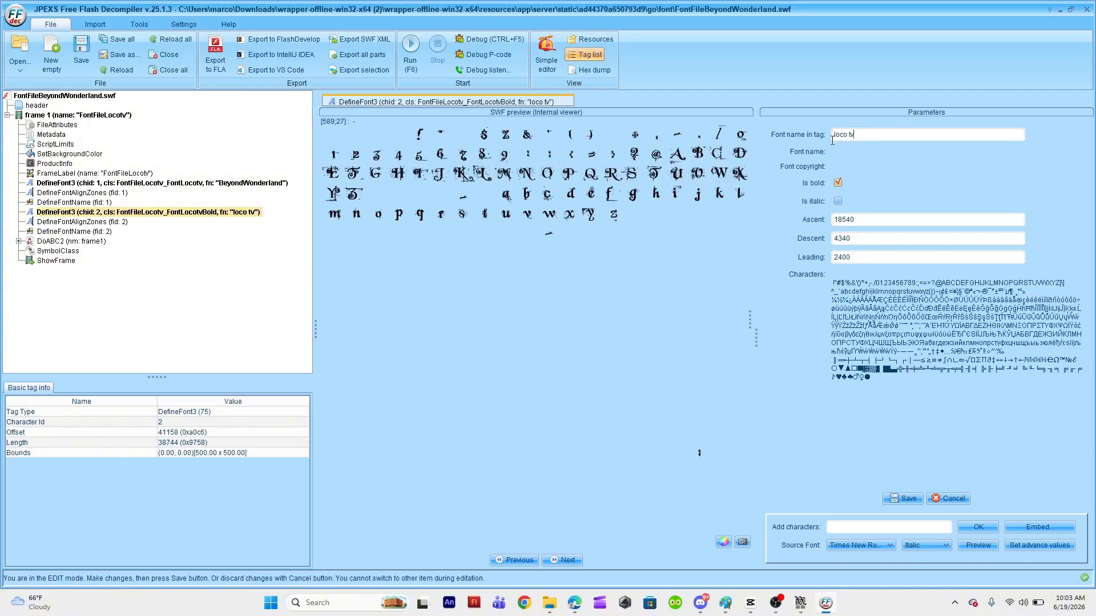
left_click_drag(854, 134, 836, 136)
key("BackSpace")
type("BeyondWonderland")
left_click_drag(836, 134, 911, 133)
left_click(906, 498)
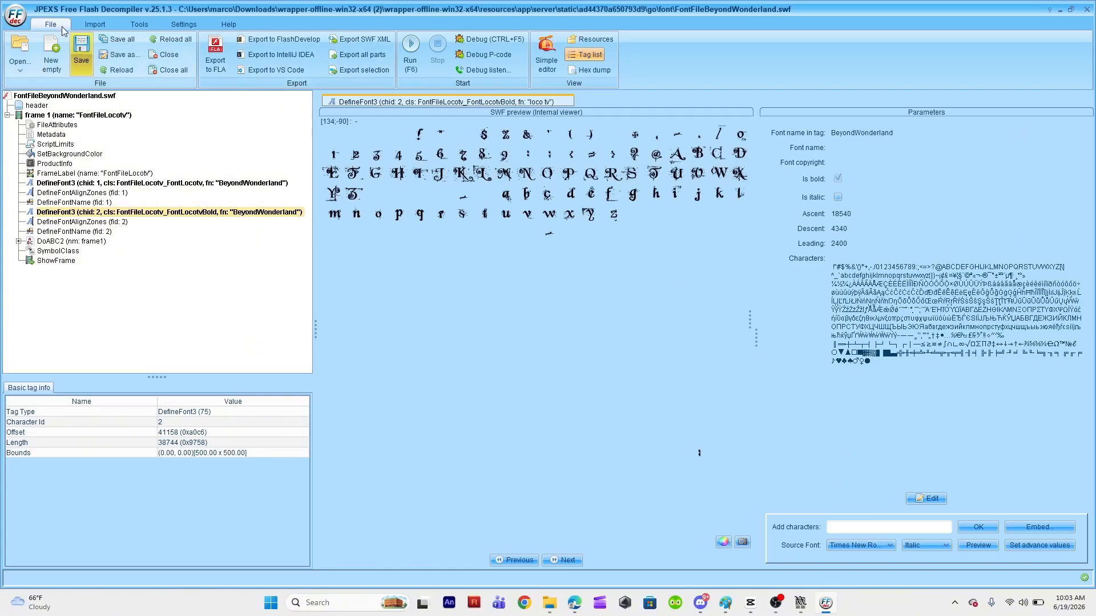
left_click(77, 51)
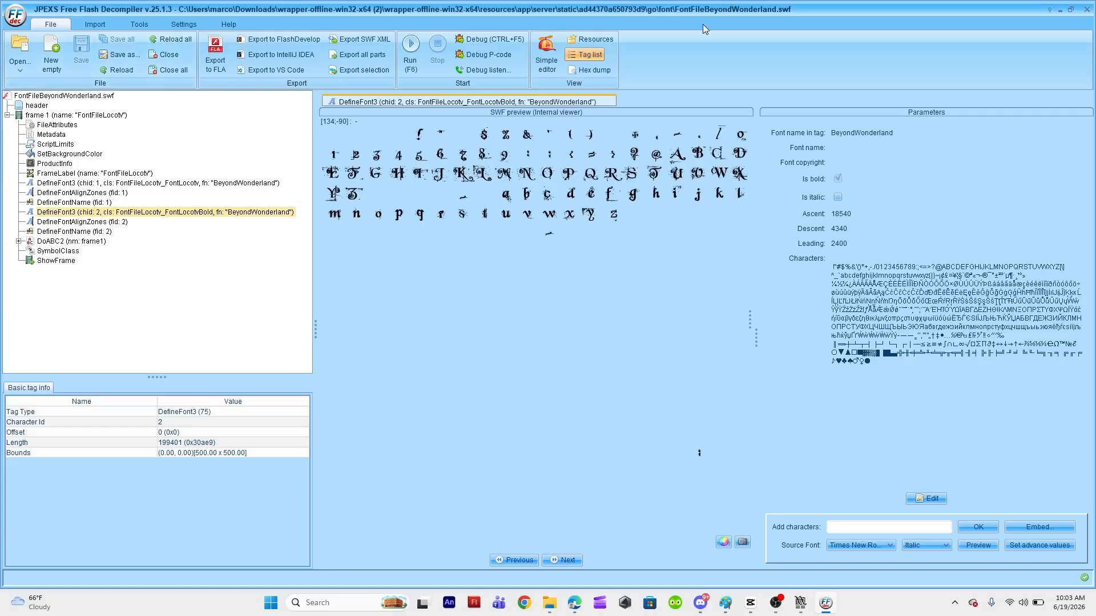
left_click(1086, 9)
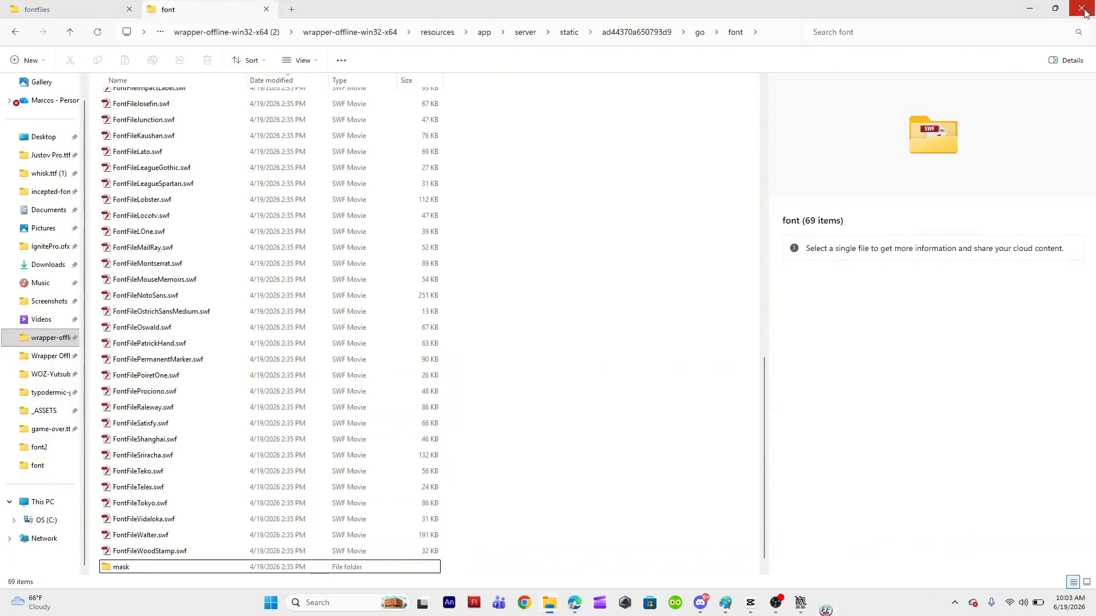
Go to the font2 folder beside the font folder and duplicate locotv.swf there.
left_click(701, 33)
double_click(232, 130)
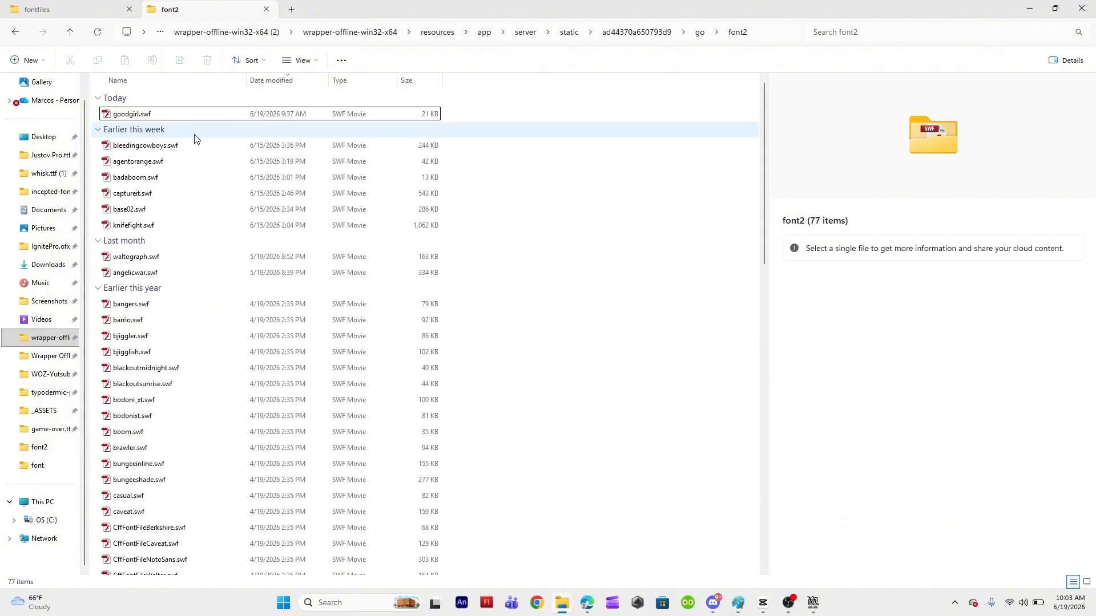
scroll(194, 139, "down", 12)
left_click(141, 311)
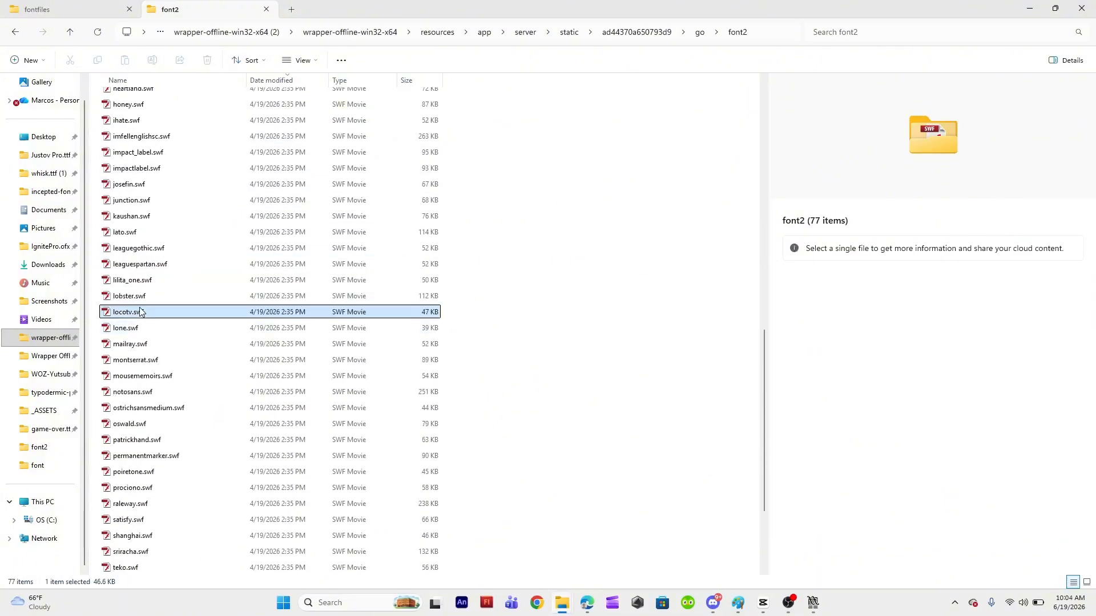
left_click(97, 60)
left_click(127, 60)
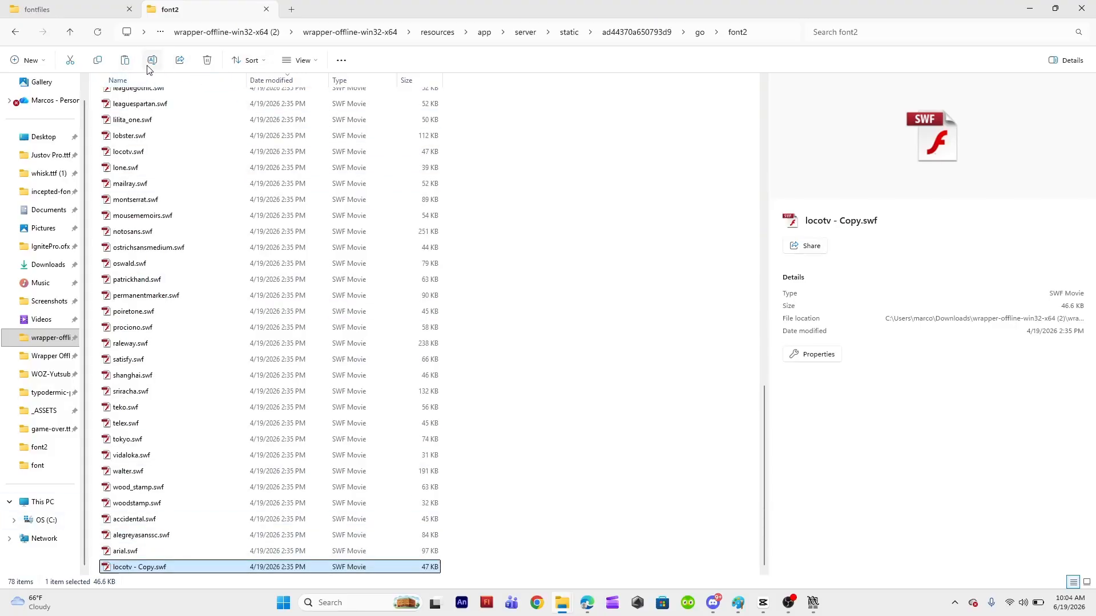
Rename the duplicated locotv file in the font2 folder as beyondwonderland.swf.
left_click(152, 63)
key("BackSpace")
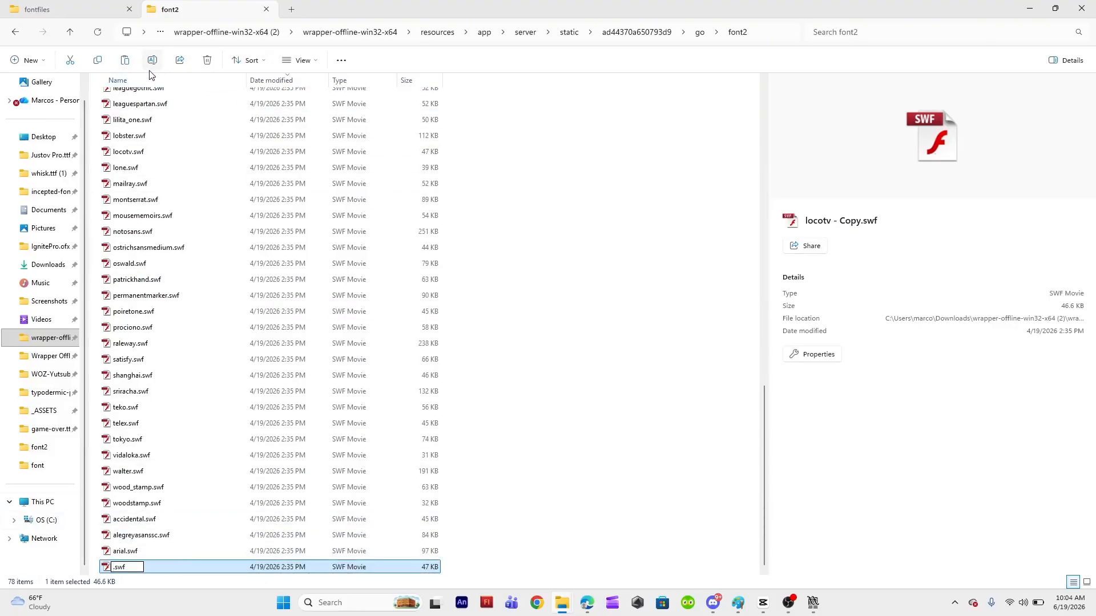
type("beyondwonderland")
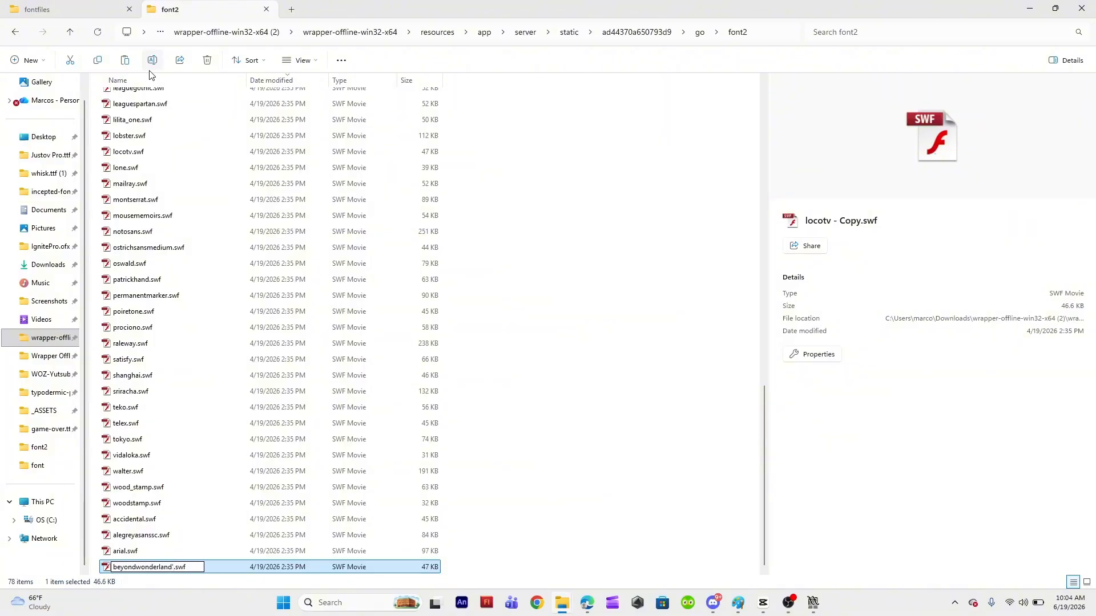
key("Return")
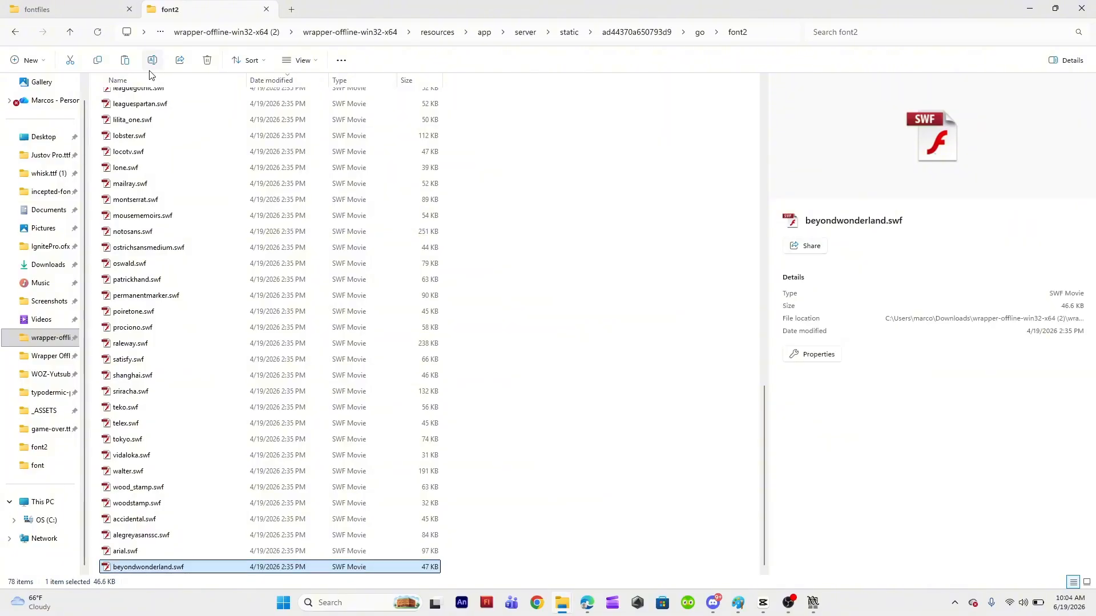
Open beyondwonderland.swf from the font2 folder with JPEXS Free Flash Decompiler.
right_click(132, 568)
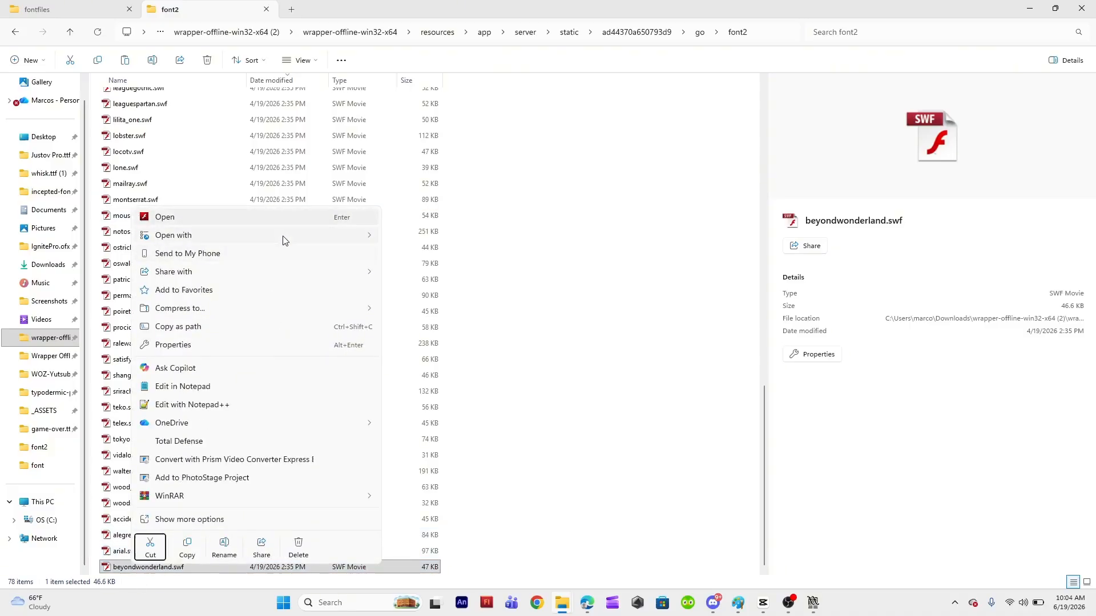
mouse_move(283, 240)
left_click(450, 290)
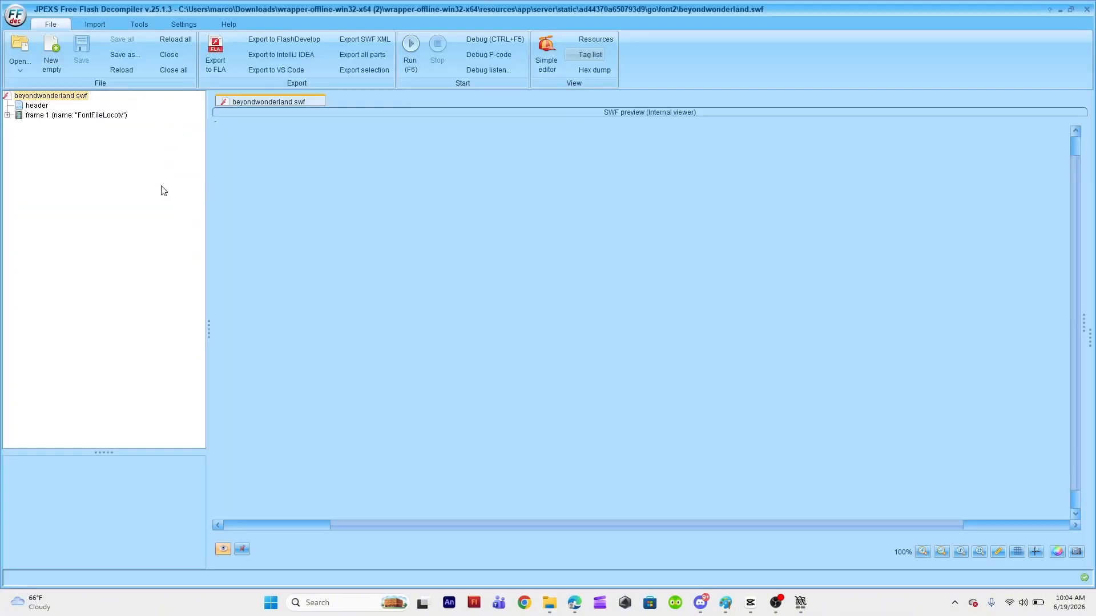
Embed all characters of BeyondWonderland.ttf into the regular DefineFont3 tag (chid 1), replacing every existing character and updating the existing texts.
left_click(8, 116)
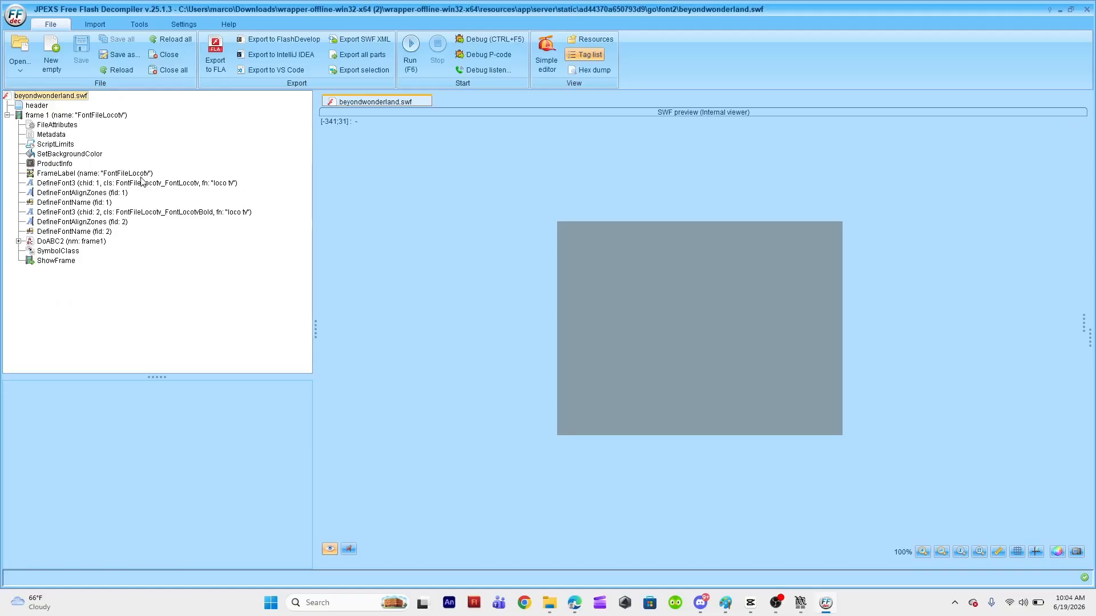
left_click(142, 183)
left_click(1048, 526)
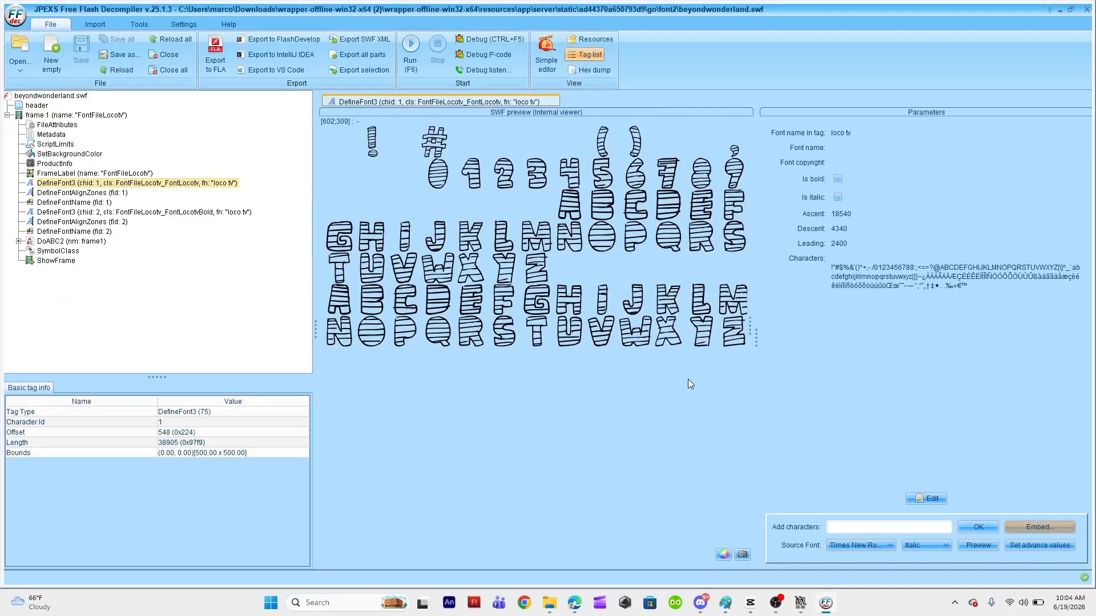
left_click(676, 143)
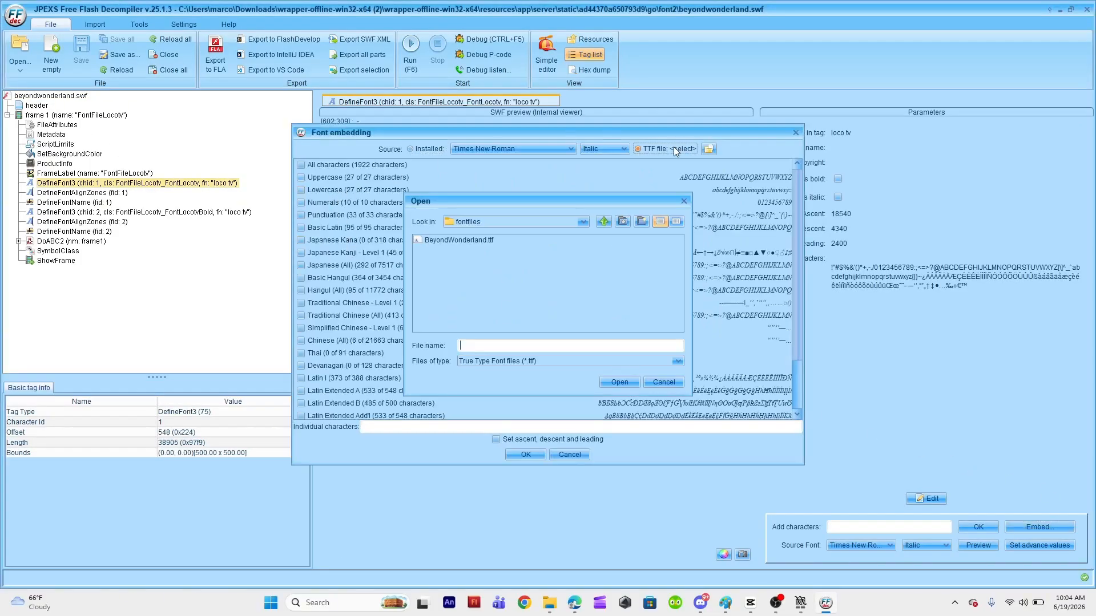
double_click(434, 236)
left_click(301, 164)
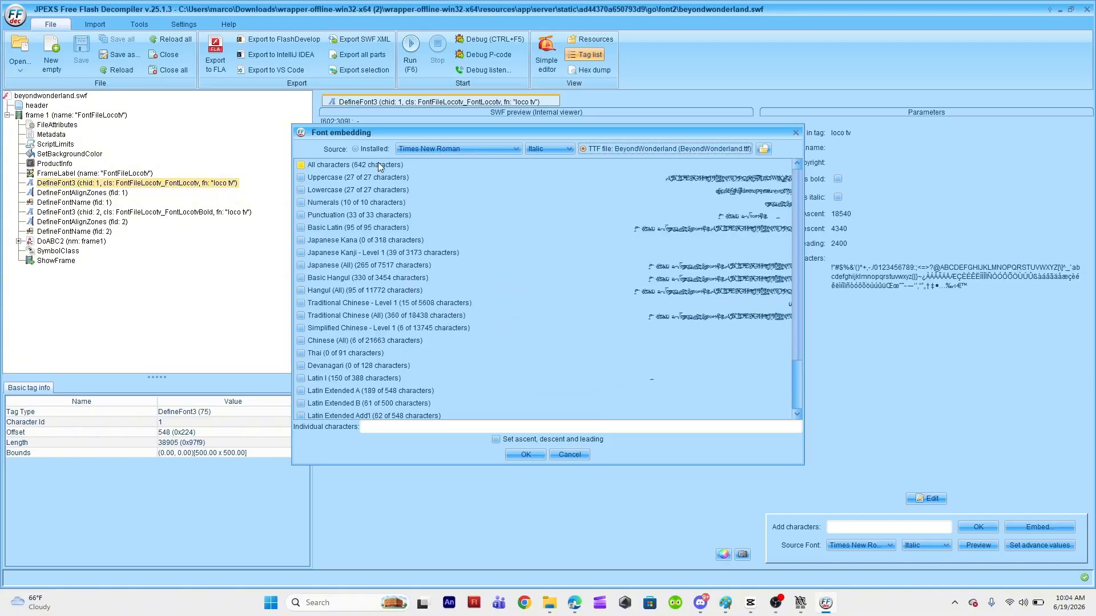
left_click(511, 457)
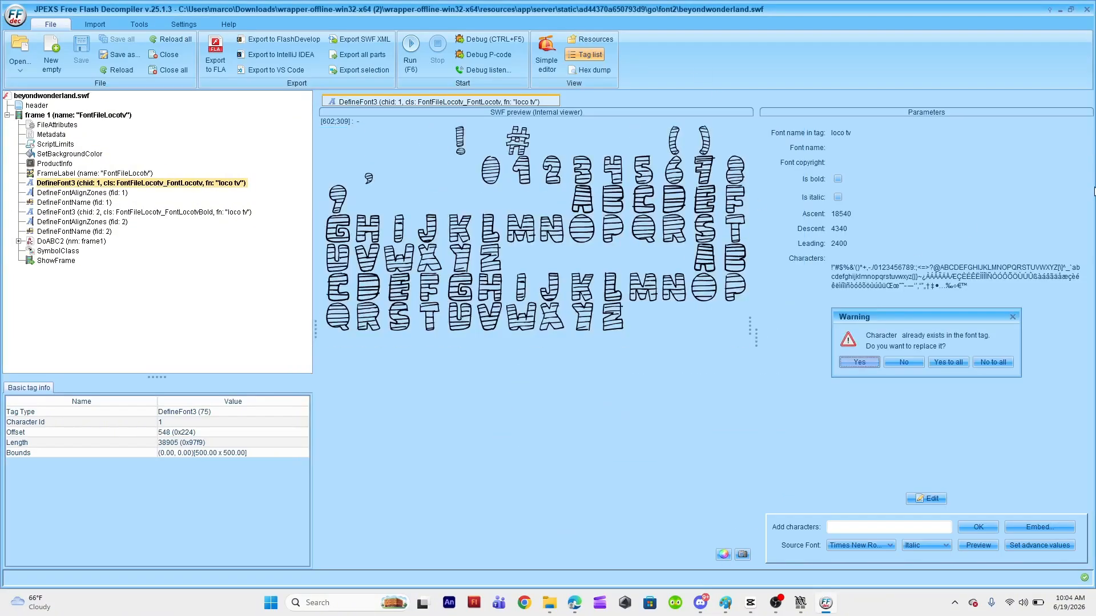
left_click(956, 360)
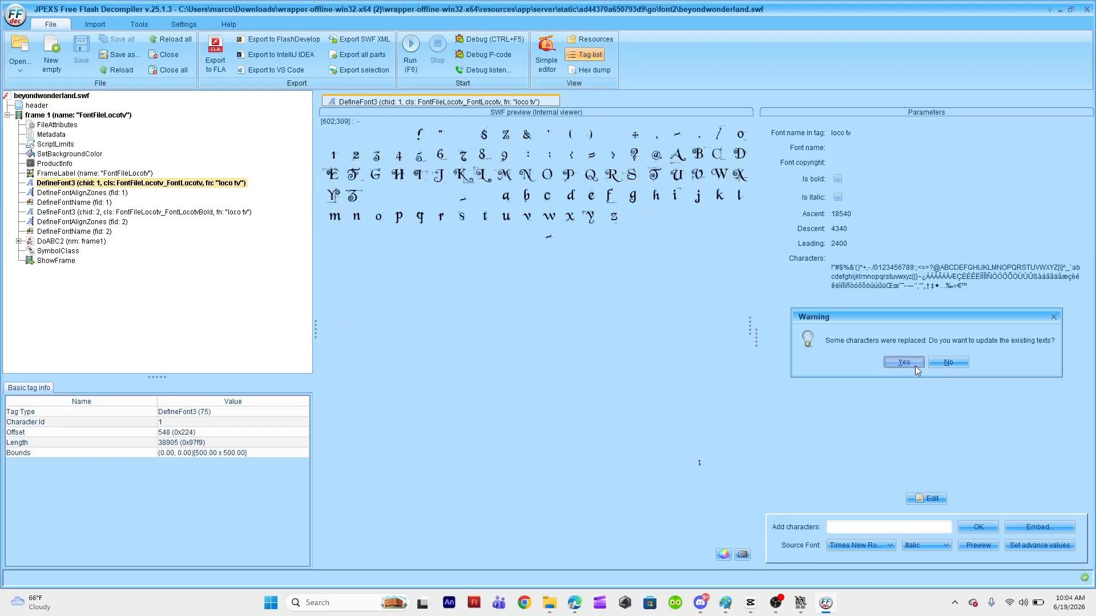
left_click(915, 365)
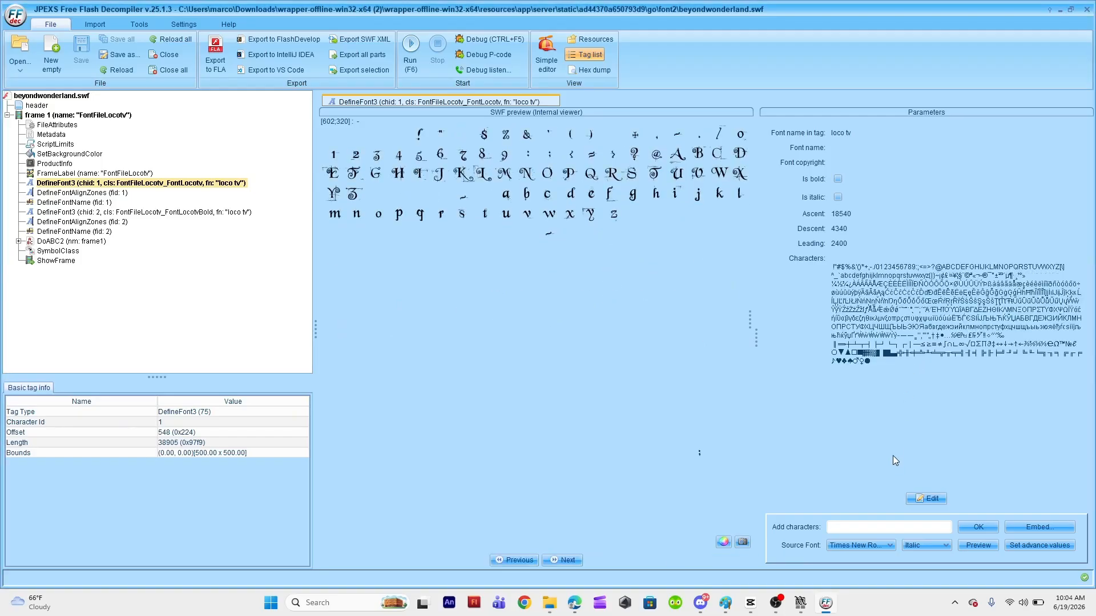
Set the regular DefineFont3 tag's font name to Beyond Wonderland and save the tag.
left_click(909, 500)
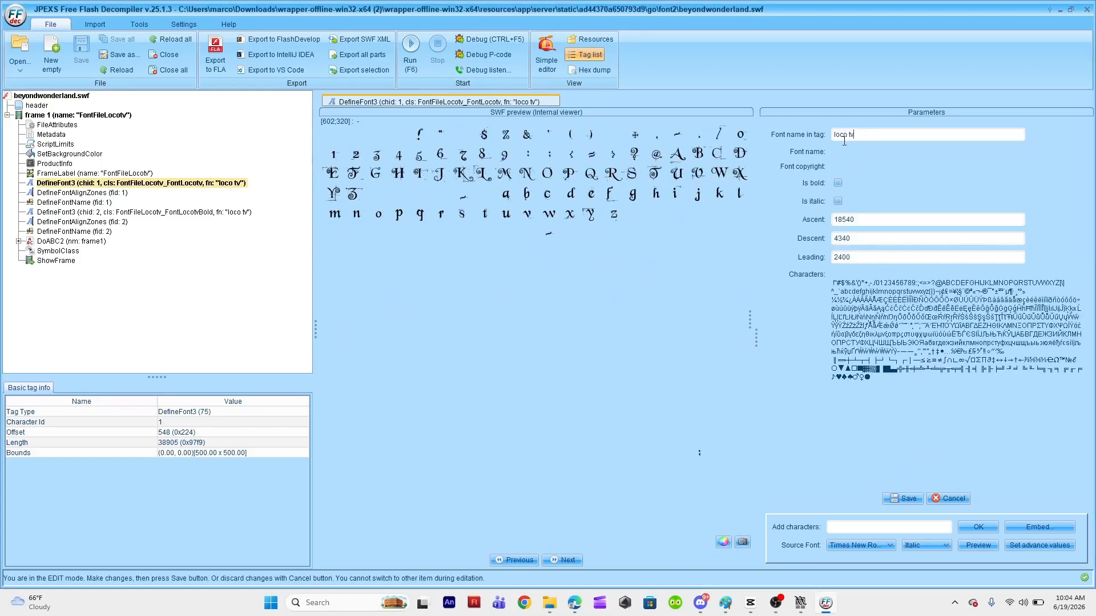
key("XF86AudioMicMute")
key("XF86AudioMicMute")
key("XF86AudioMicMute")
key("XF86AudioMicMute")
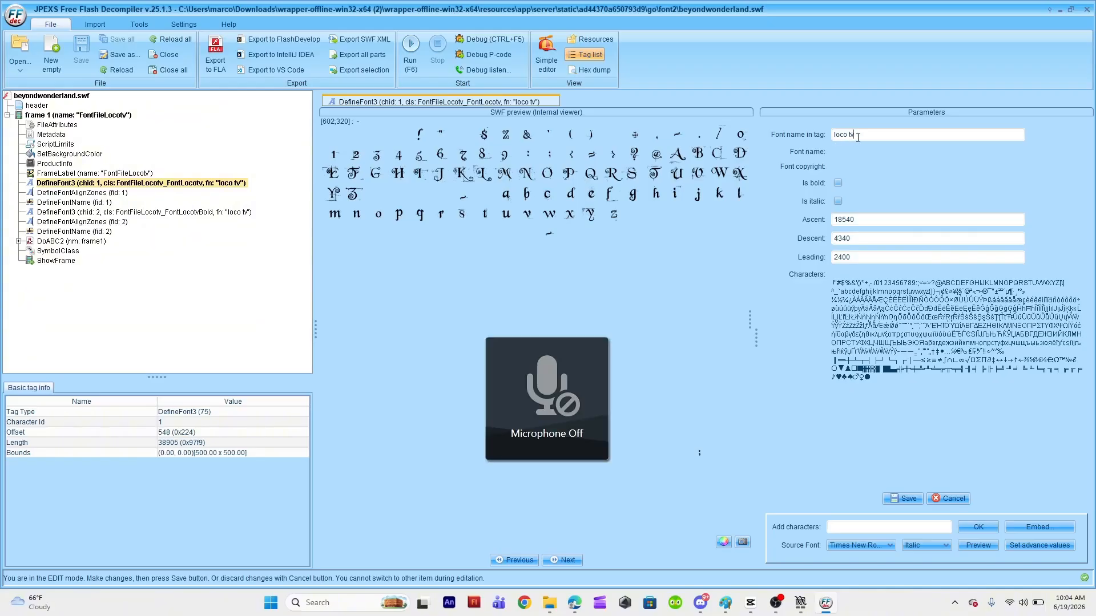
key("BackSpace")
key("BackSpace")
key("BackSpace")
key("BackSpace")
key("BackSpace")
key("BackSpace")
key("BackSpace")
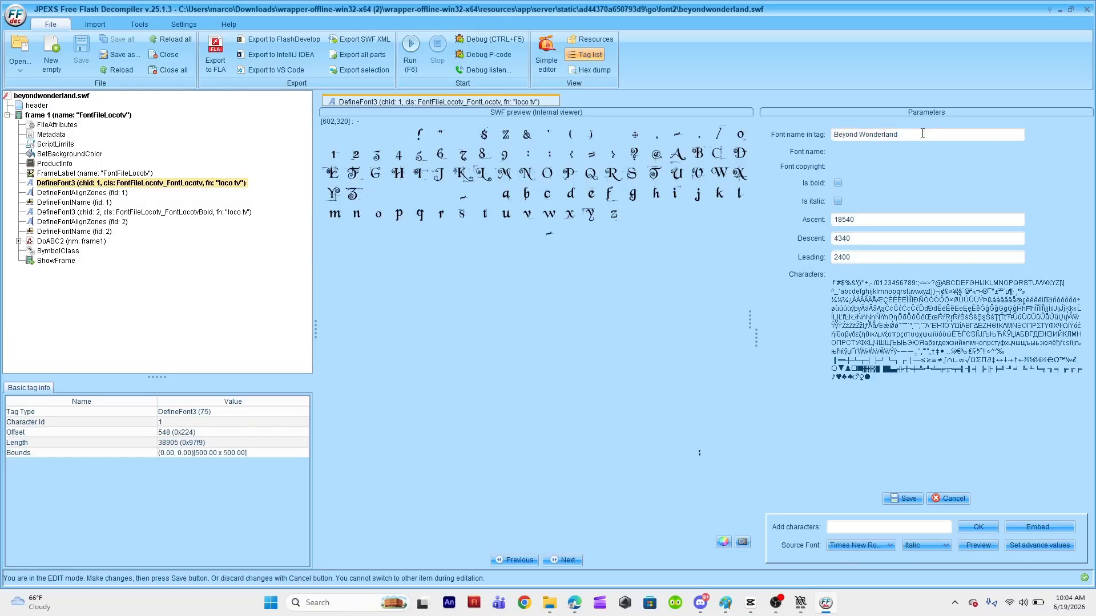
left_click_drag(922, 133, 832, 134)
left_click(894, 498)
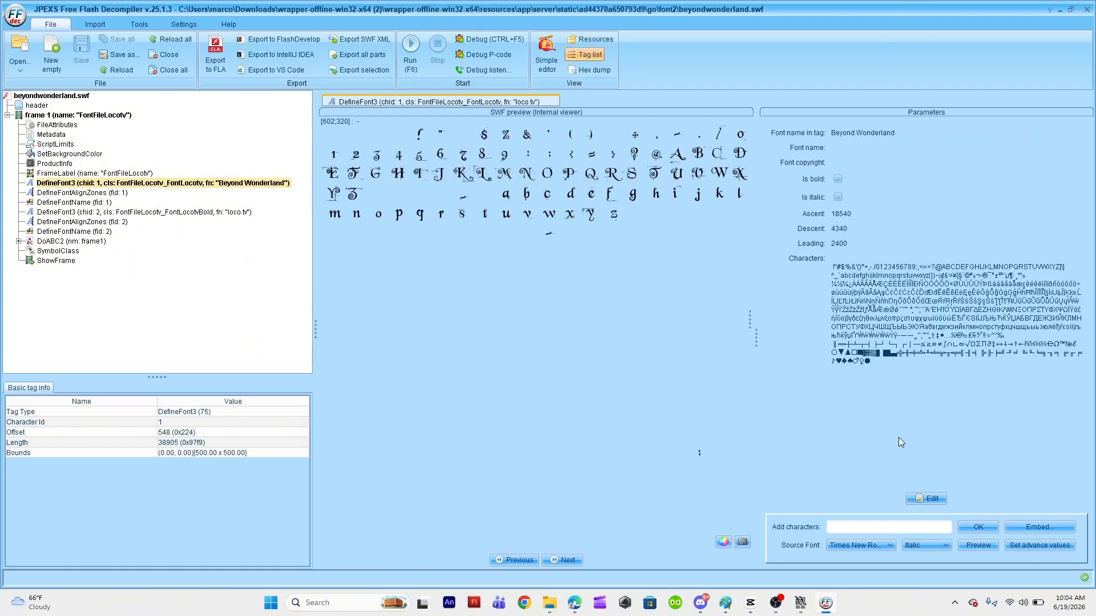
Remove the space from the regular tag's font name to make it BeyondWonderland, copy the name, and save the tag.
left_click(912, 497)
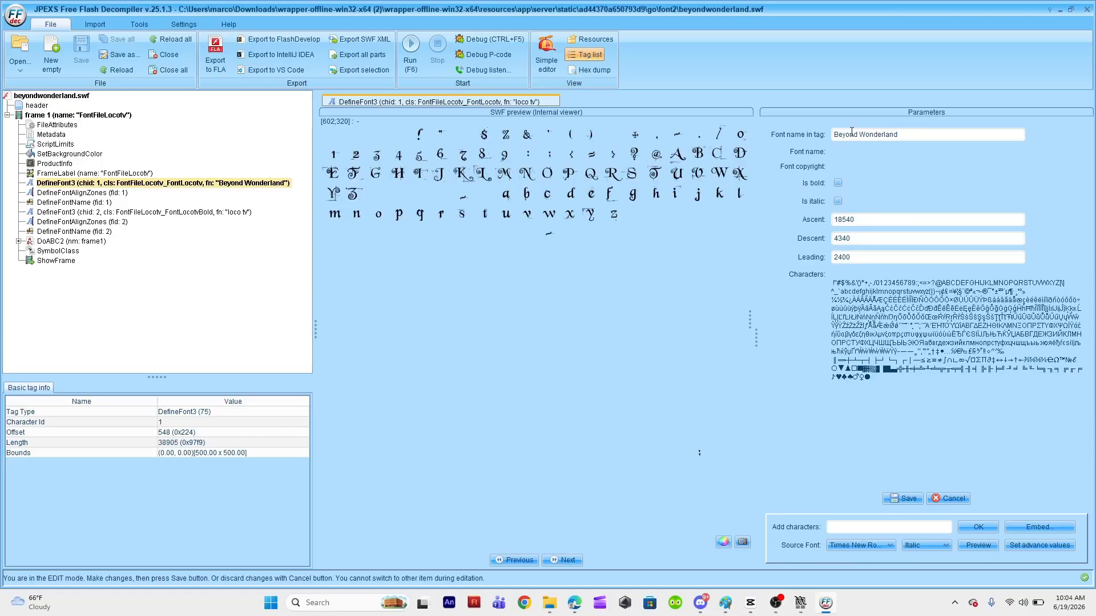
key("BackSpace")
left_click_drag(835, 137, 928, 131)
key("ctrl+c")
left_click(894, 500)
Embed all characters of BeyondWonderland.ttf into the bold DefineFont3 tag (chid 2), replacing every existing character and updating the existing texts.
left_click(177, 216)
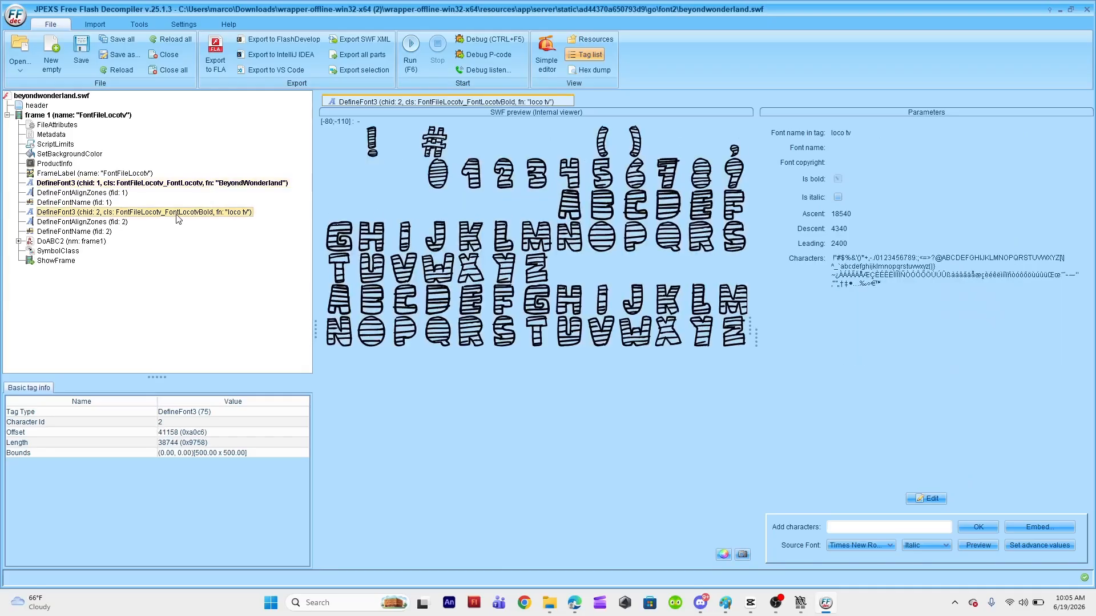
left_click(1021, 523)
left_click(655, 148)
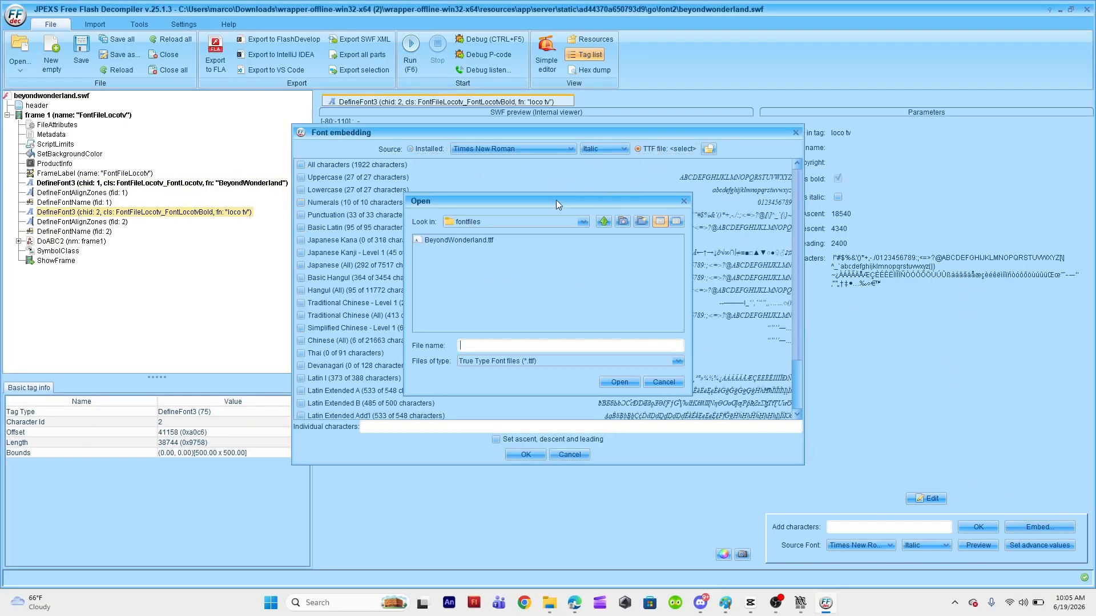
left_click(459, 240)
key("Return")
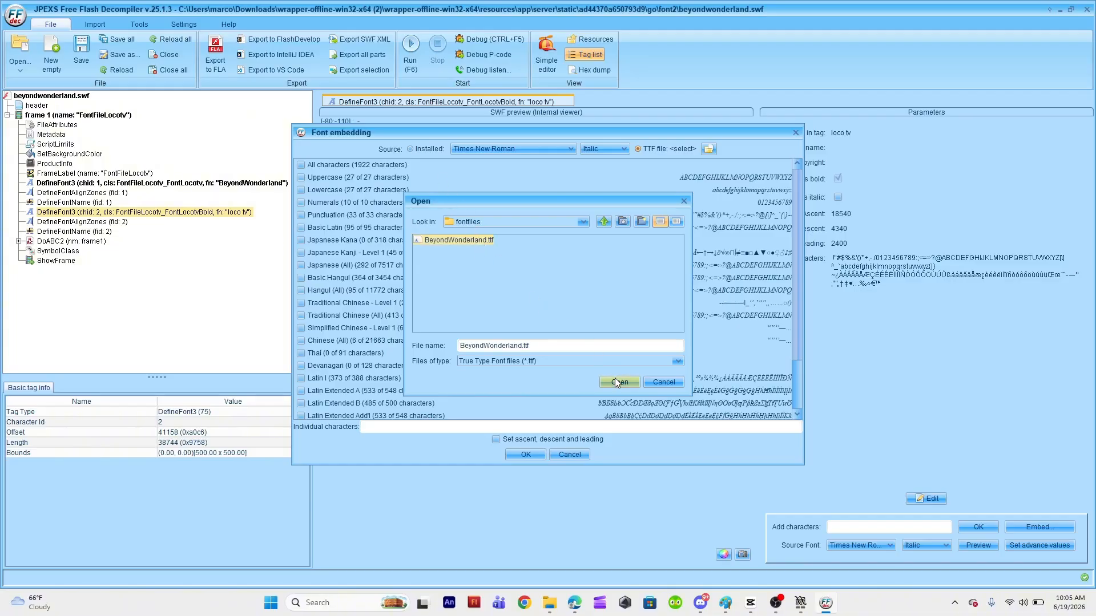
left_click(330, 165)
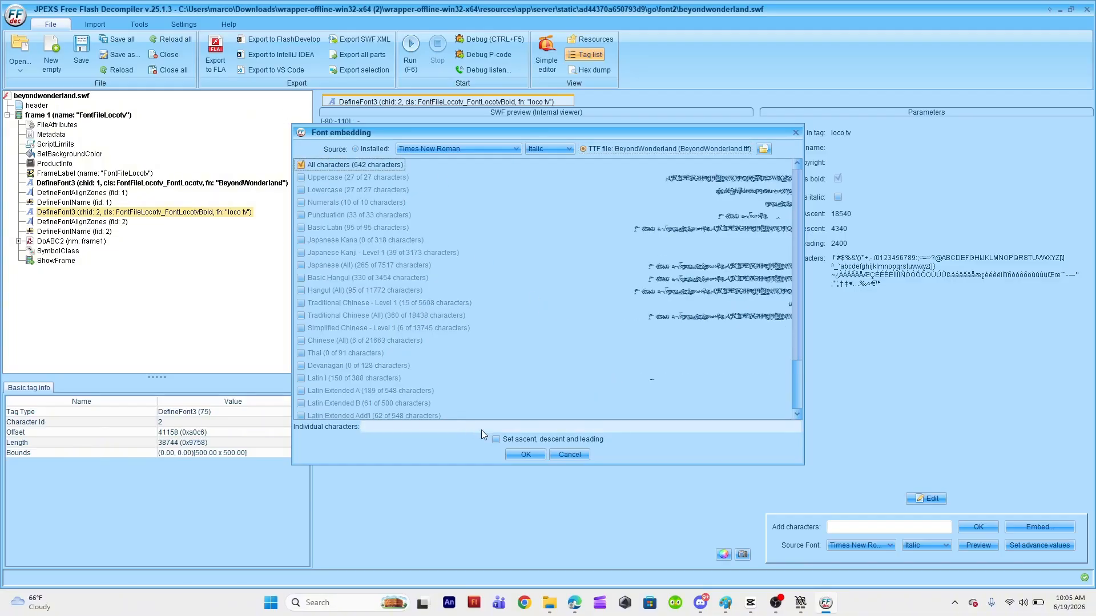
left_click(522, 454)
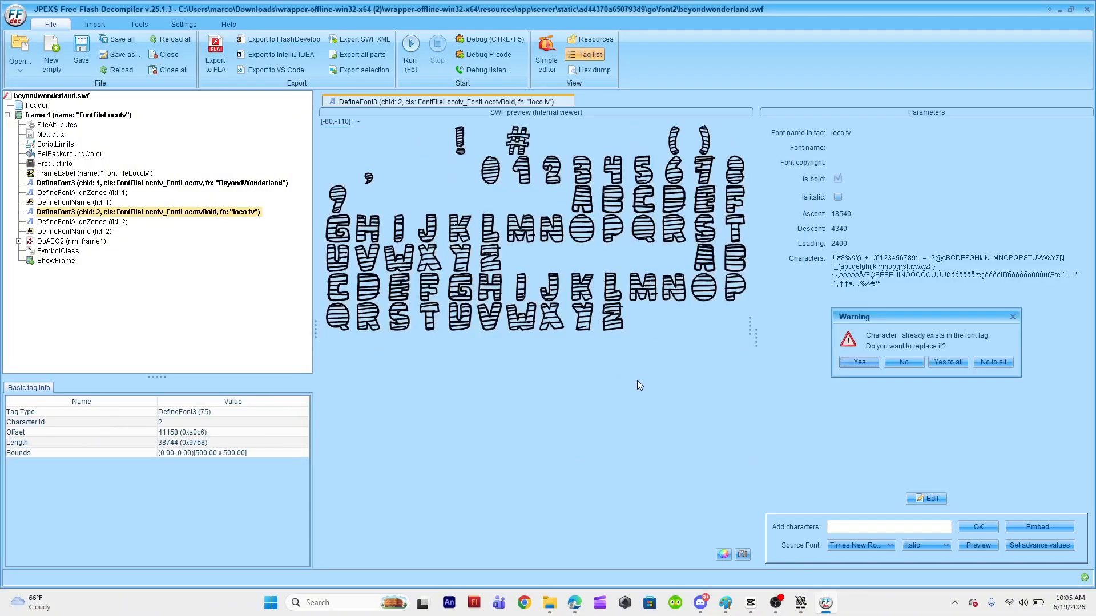
left_click(931, 364)
left_click(897, 361)
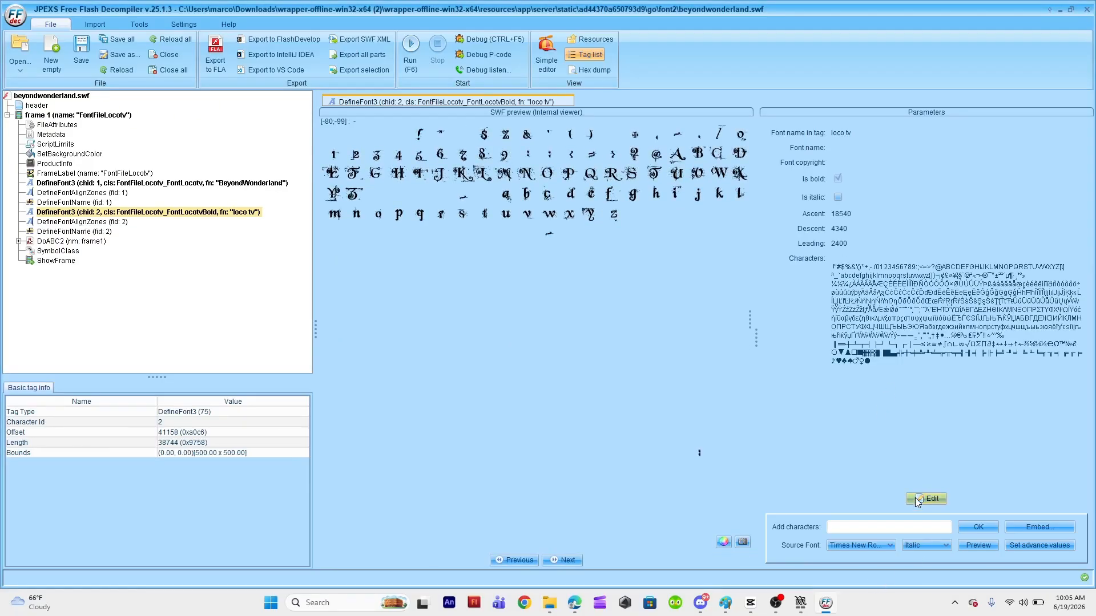
Replace the bold DefineFont3 tag's font name with the copied BeyondWonderland, then save beyondwonderland.swf and close the decompiler.
left_click(920, 499)
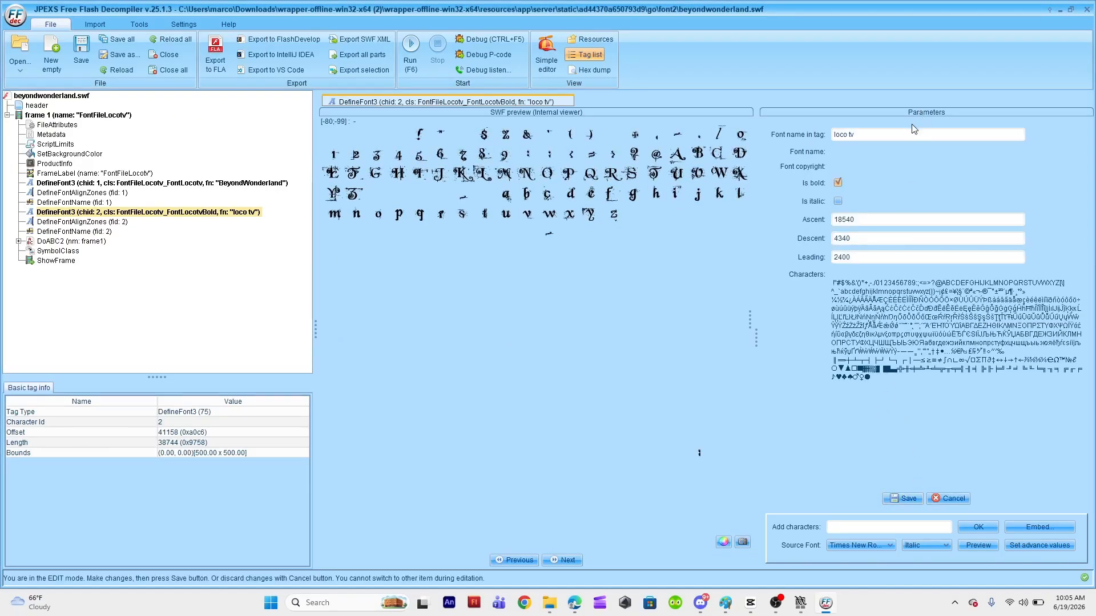
key("ctrl+a")
key("BackSpace")
key("ctrl+v")
left_click(894, 500)
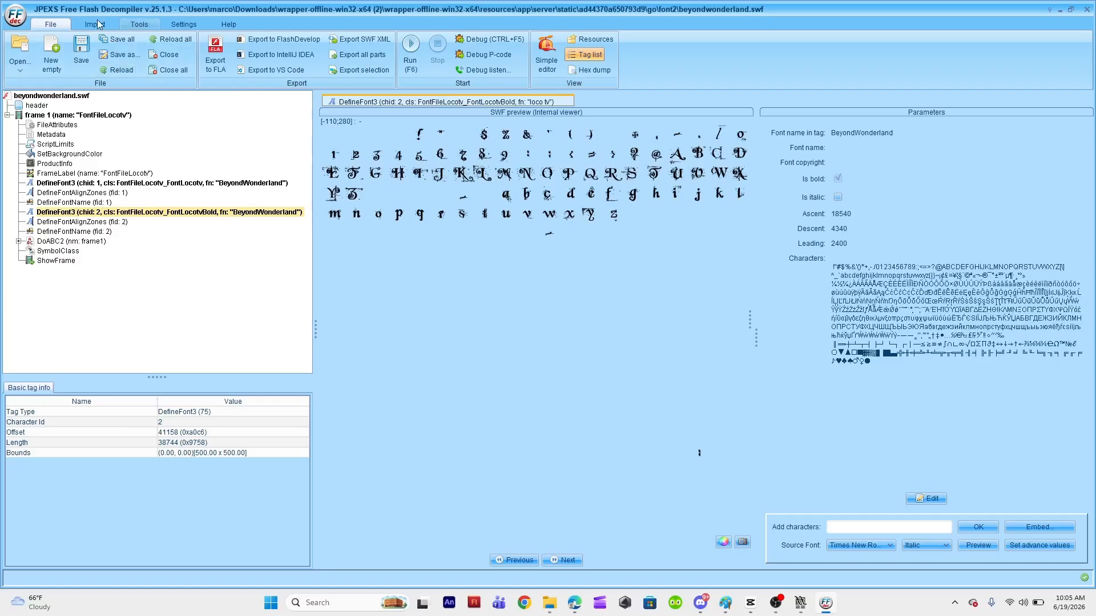
left_click(76, 48)
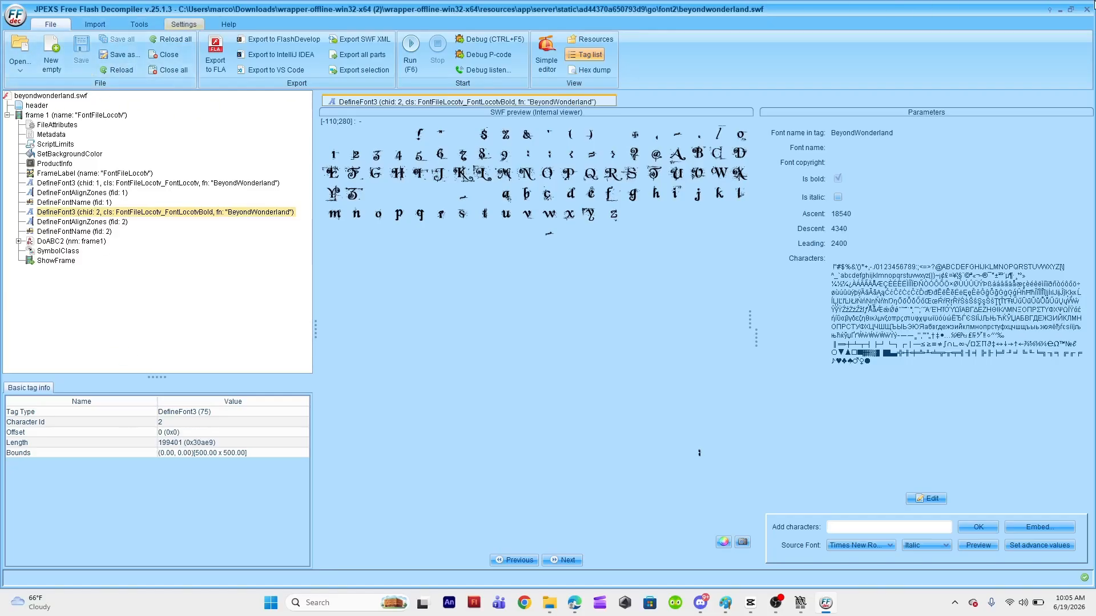
left_click(1085, 11)
Go from the font2 folder to the common folder inside server\store\3a981f5cb2739137.
scroll(369, 176, "up", 6)
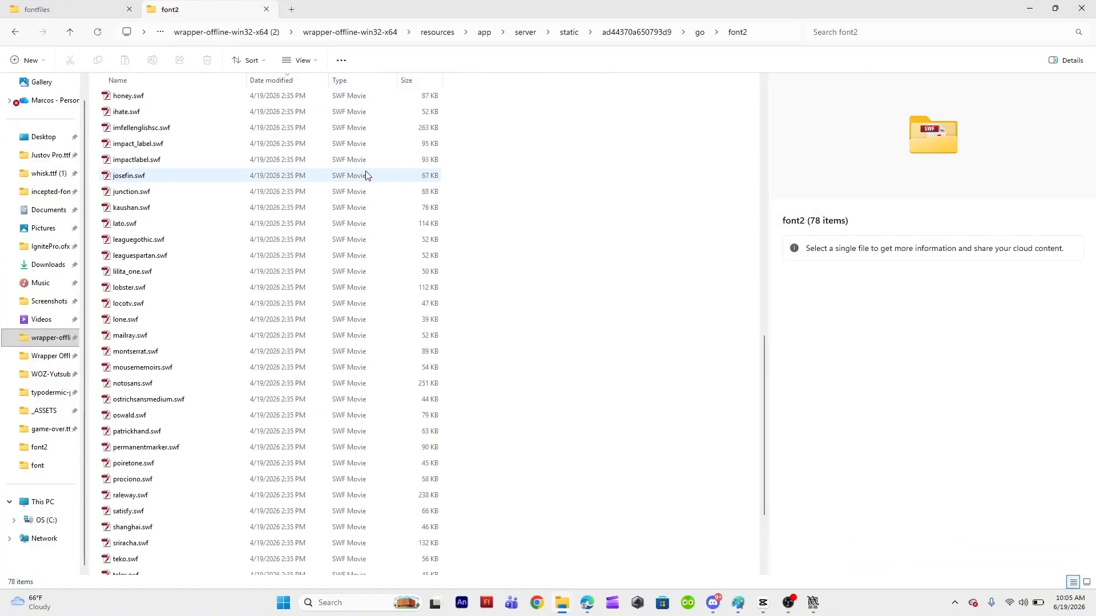
scroll(367, 170, "up", 7)
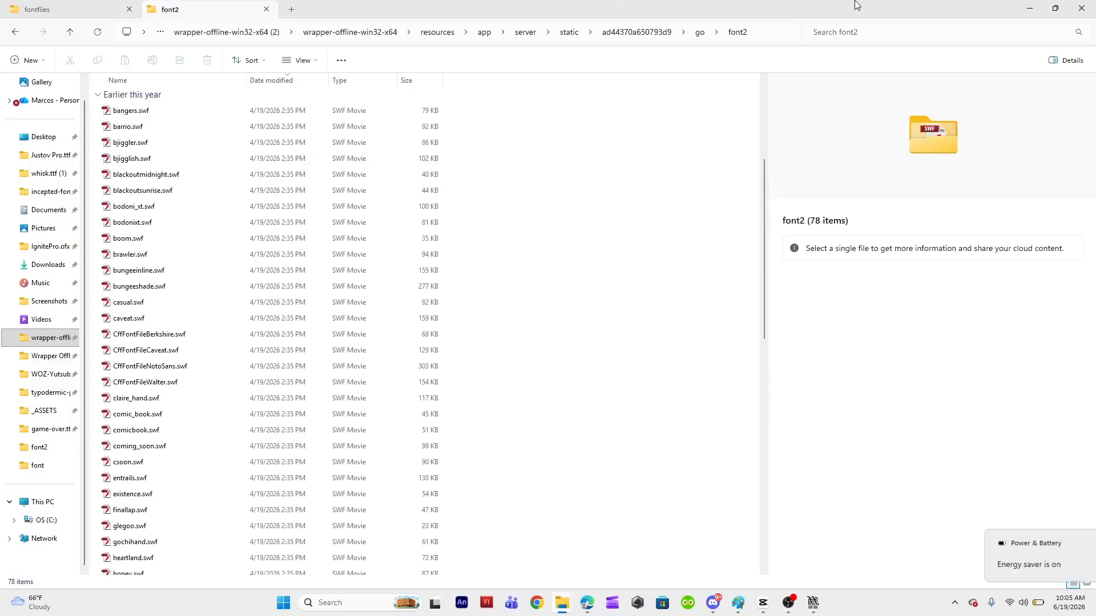
left_click(1071, 542)
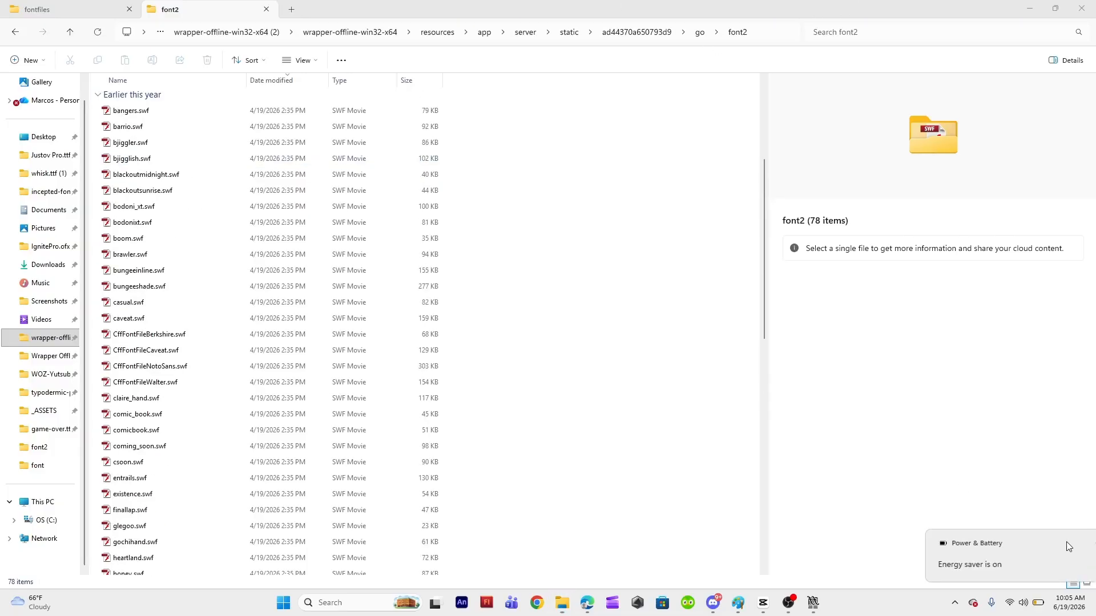
left_click(699, 32)
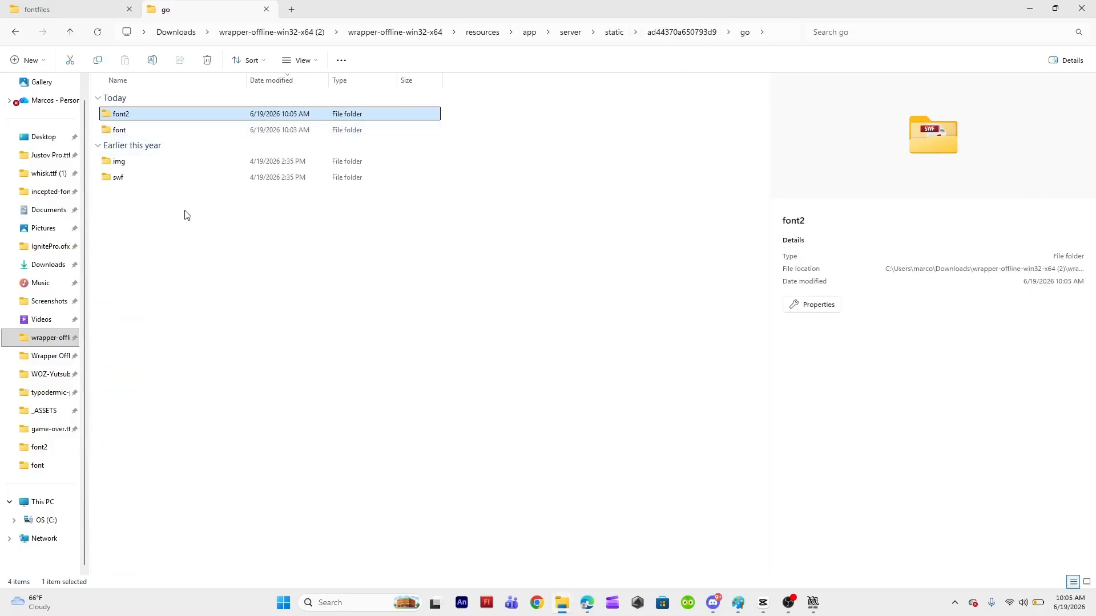
left_click(570, 33)
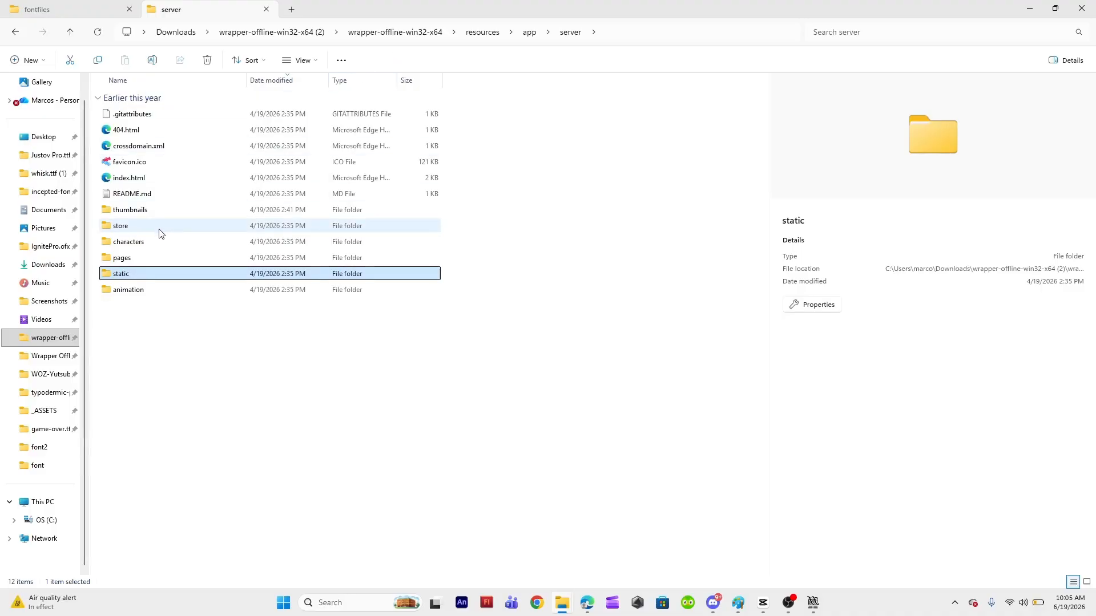
left_click(183, 226, "ctrl")
double_click(183, 226)
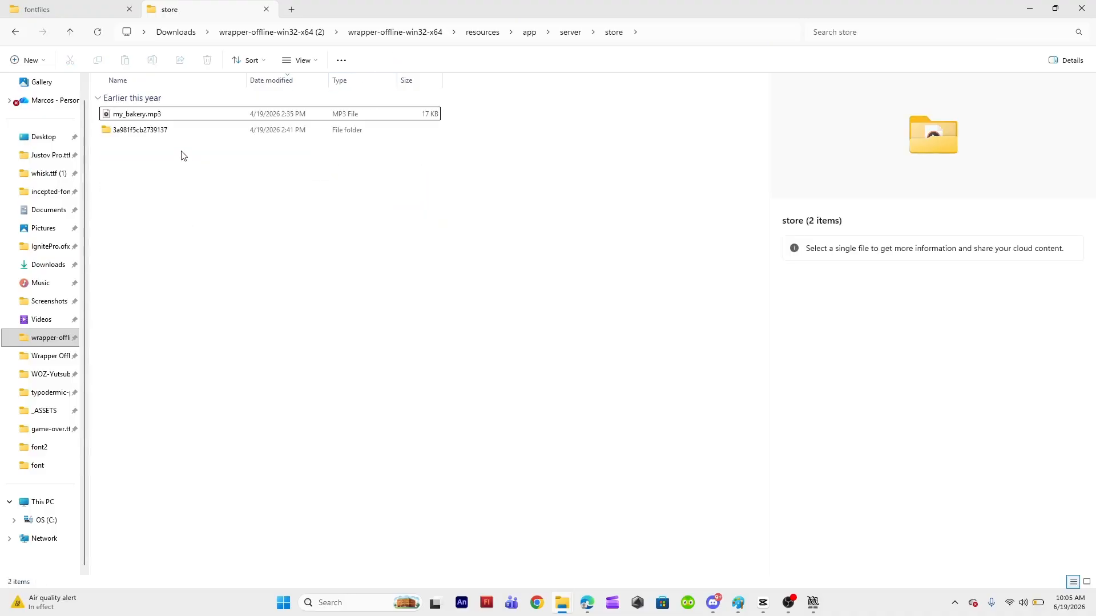
double_click(174, 136)
scroll(154, 205, "down", 3)
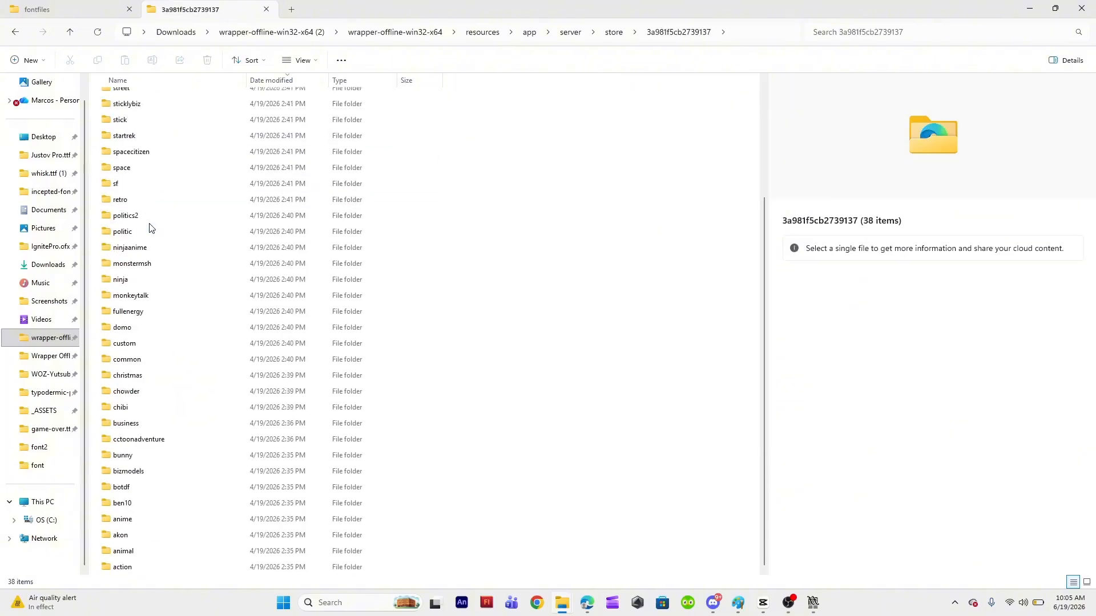
left_click(119, 360)
double_click(120, 361)
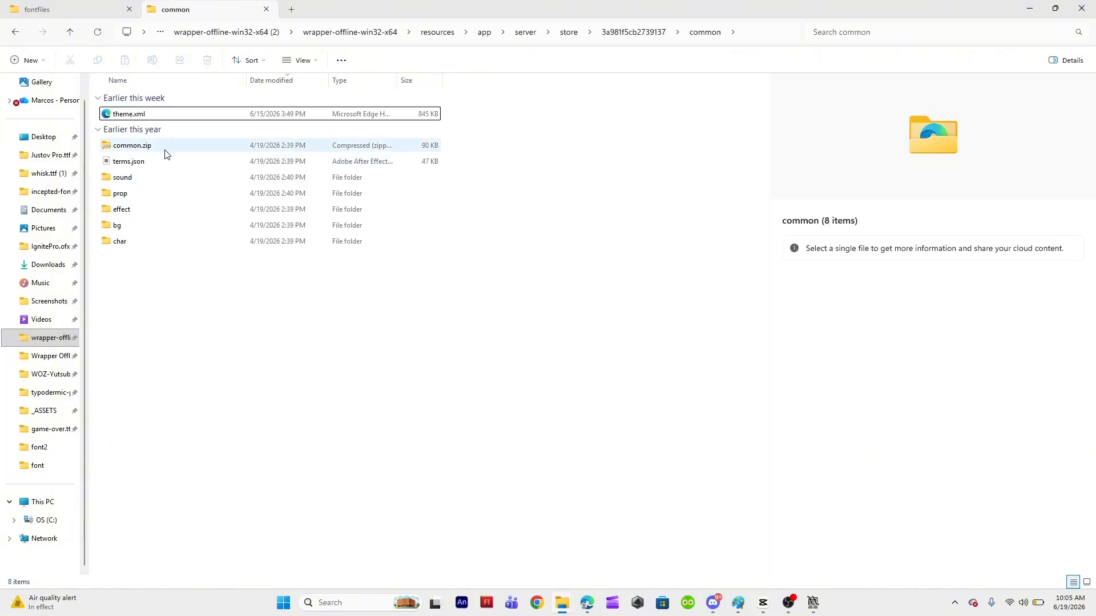
Open theme.xml from the common folder in Notepad and maximize its window.
left_click(143, 115)
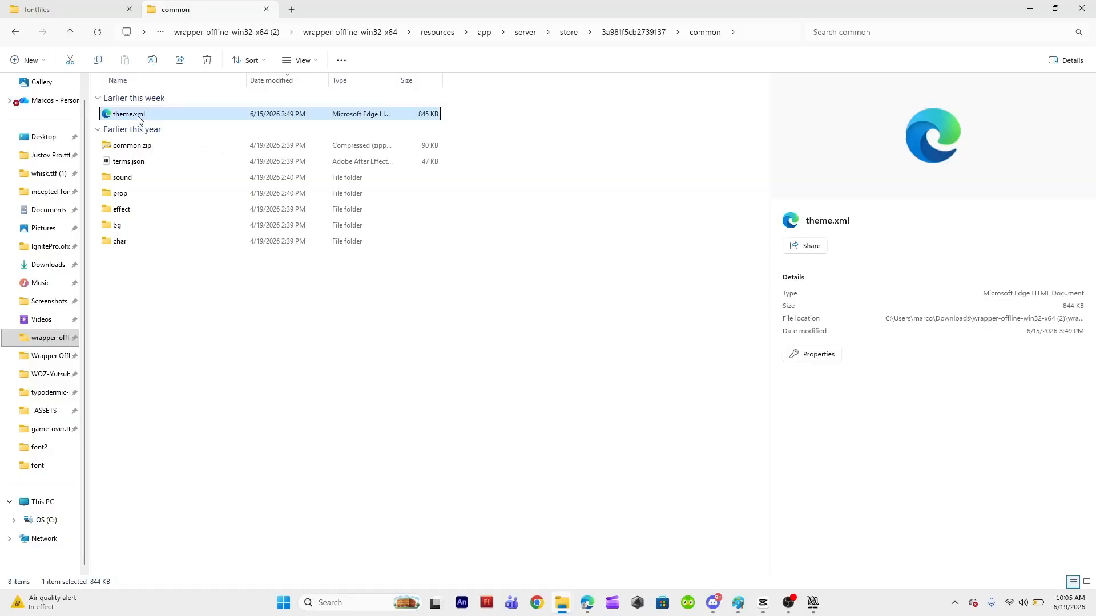
right_click(141, 116)
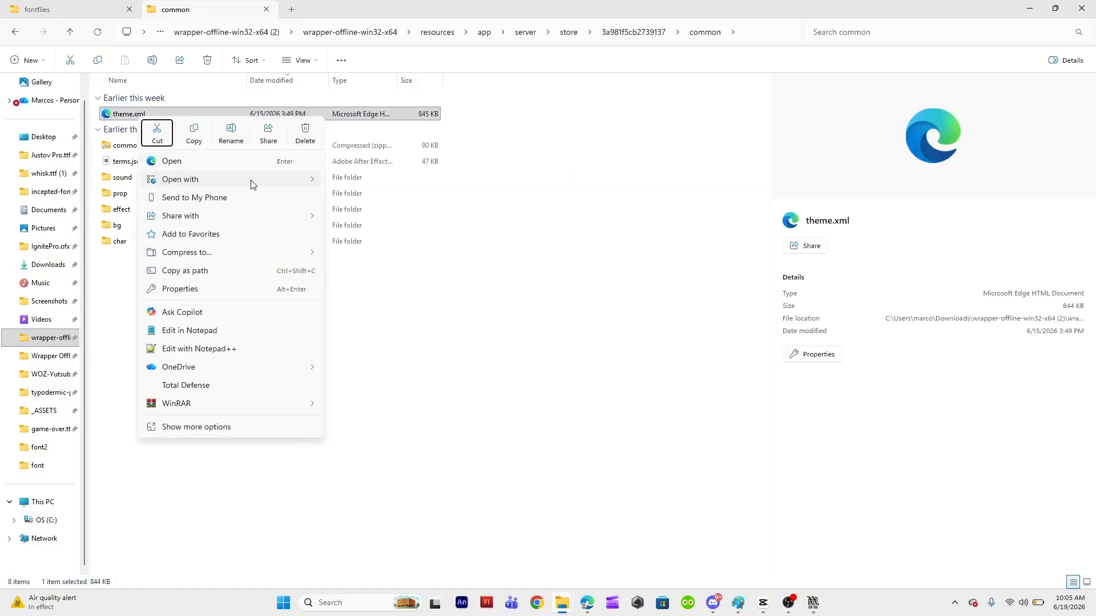
mouse_move(255, 181)
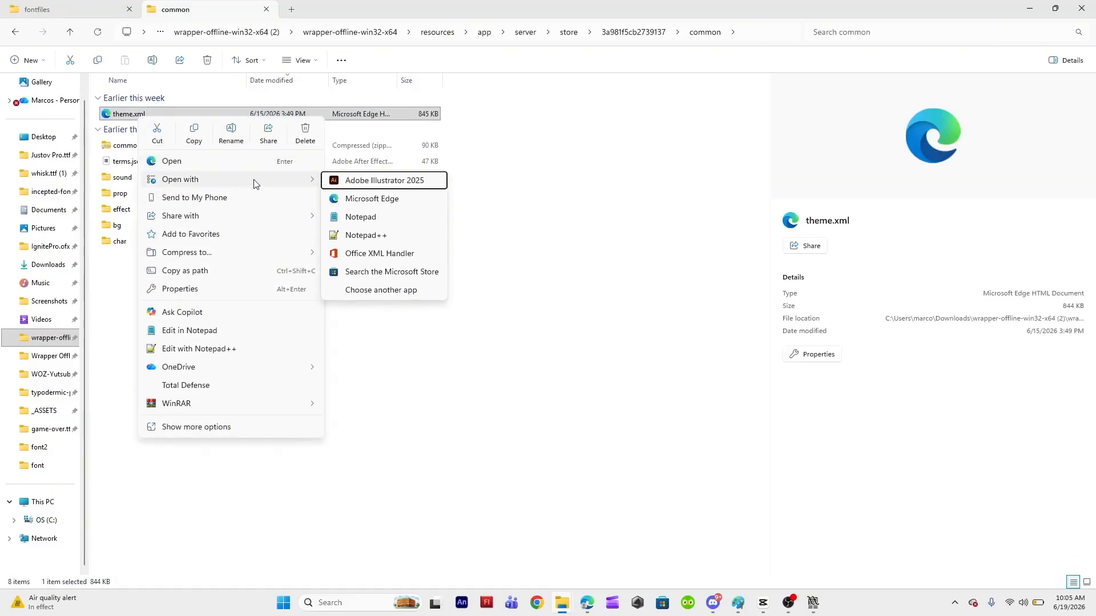
left_click(394, 222)
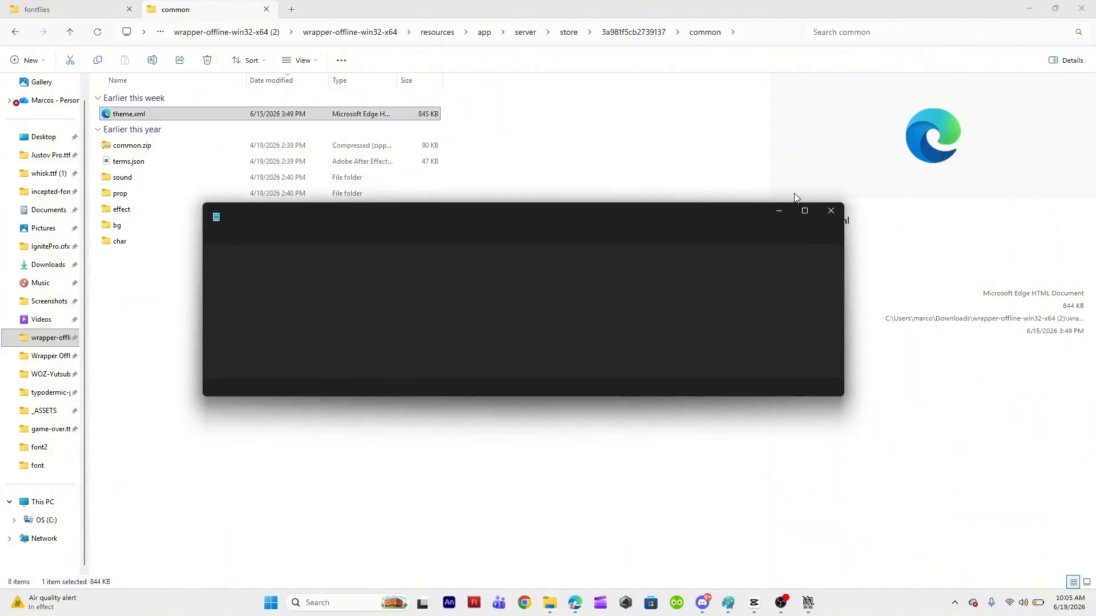
left_click(803, 212)
Look through theme.xml for the text bubble font entries and locate where Base02 and Berkshire sit next to each other.
scroll(499, 262, "down", 2)
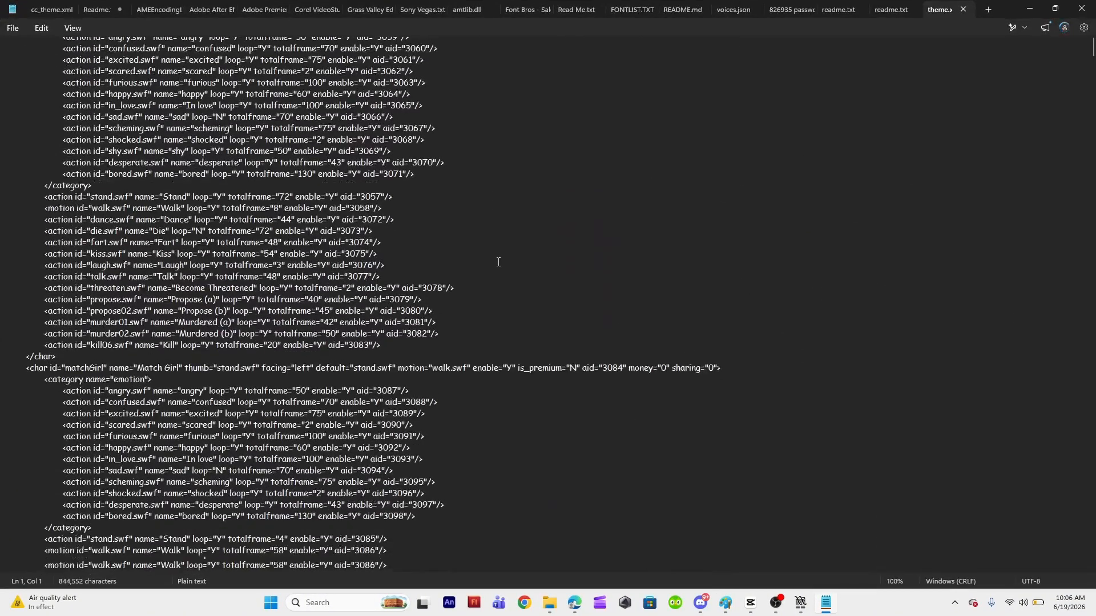
scroll(498, 262, "down", 10)
left_click_drag(1092, 57, 1006, 551)
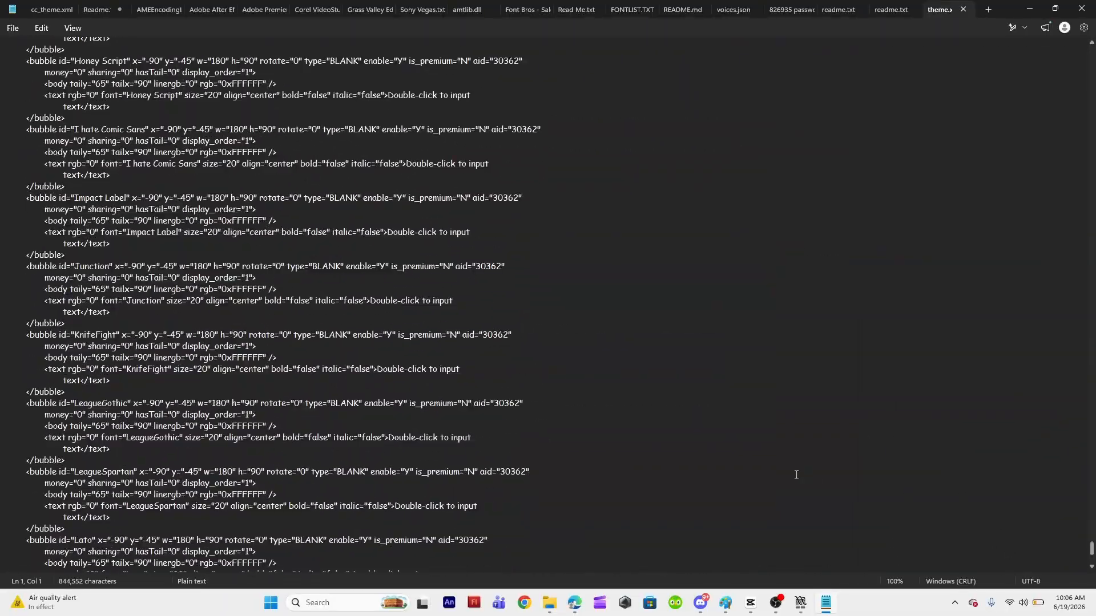
scroll(685, 443, "up", 14)
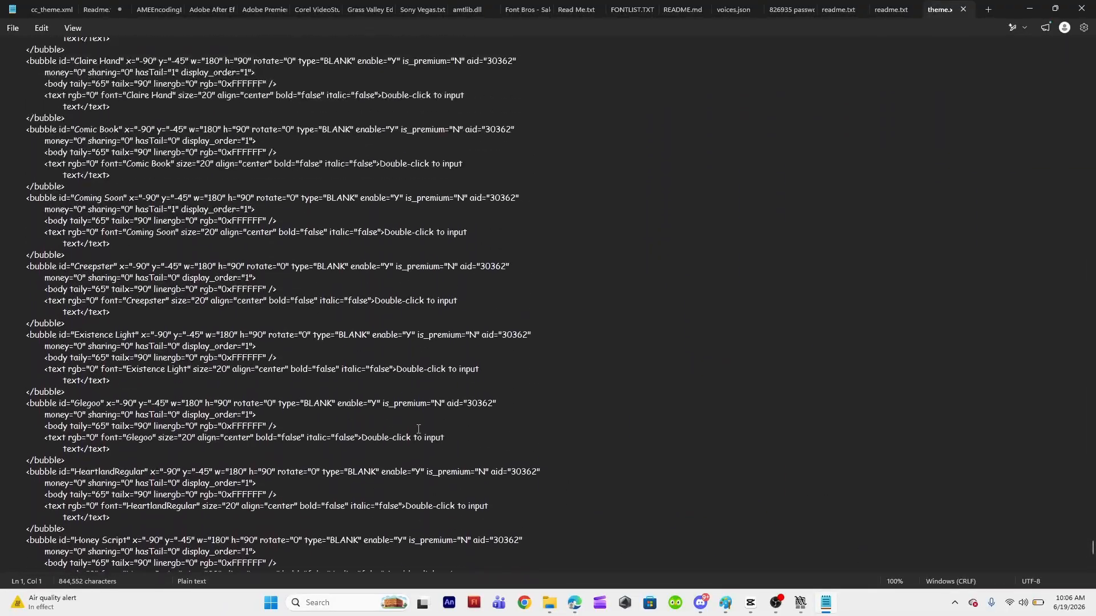
scroll(216, 380, "up", 5)
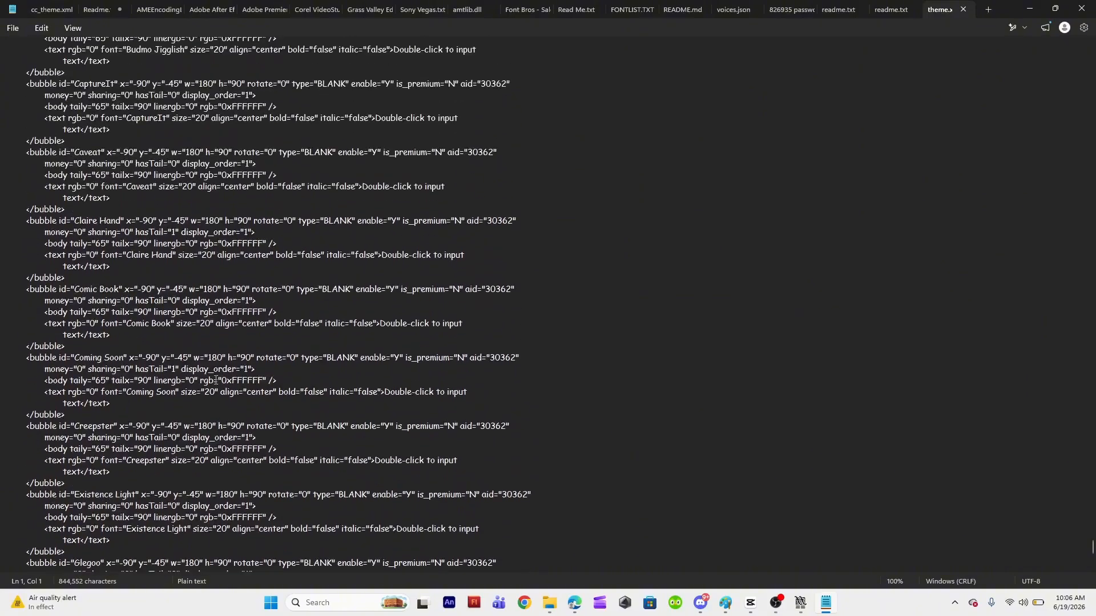
left_click(13, 28)
mouse_move(49, 26)
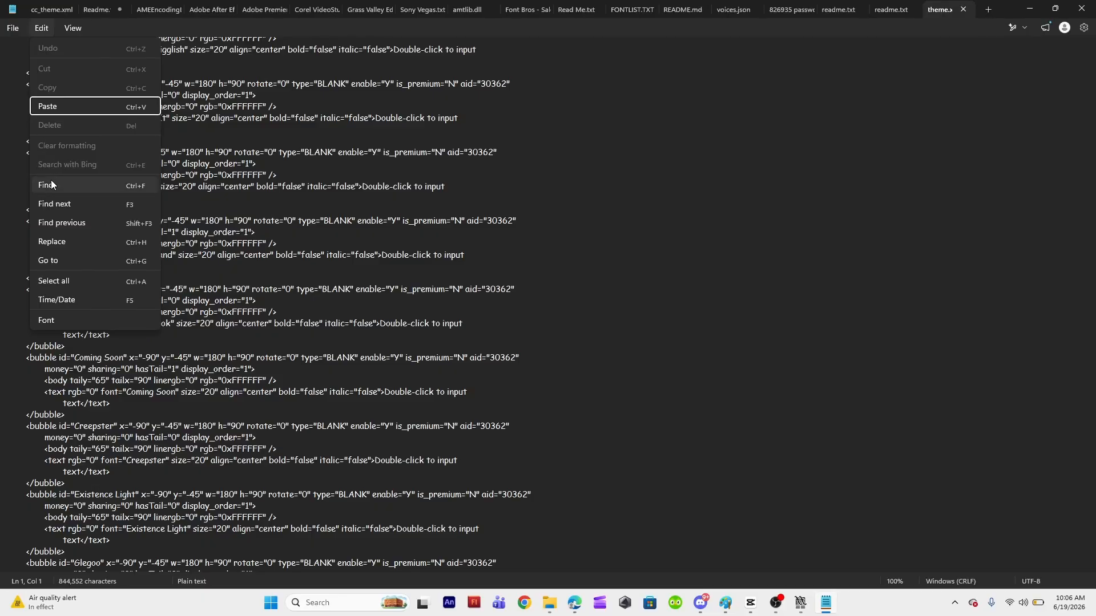
left_click(41, 28)
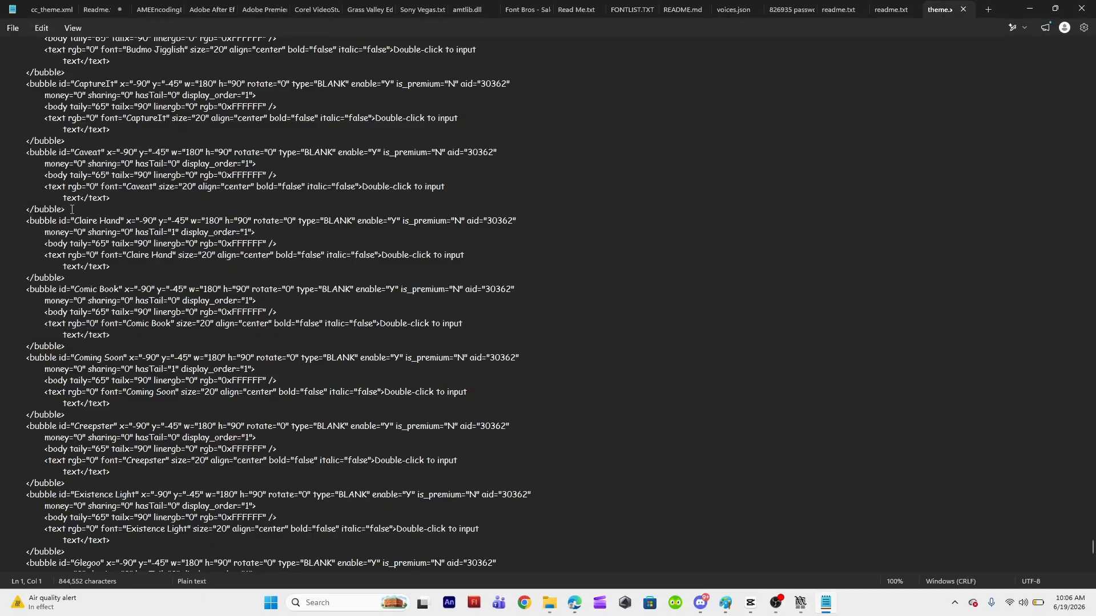
scroll(141, 244, "up", 3)
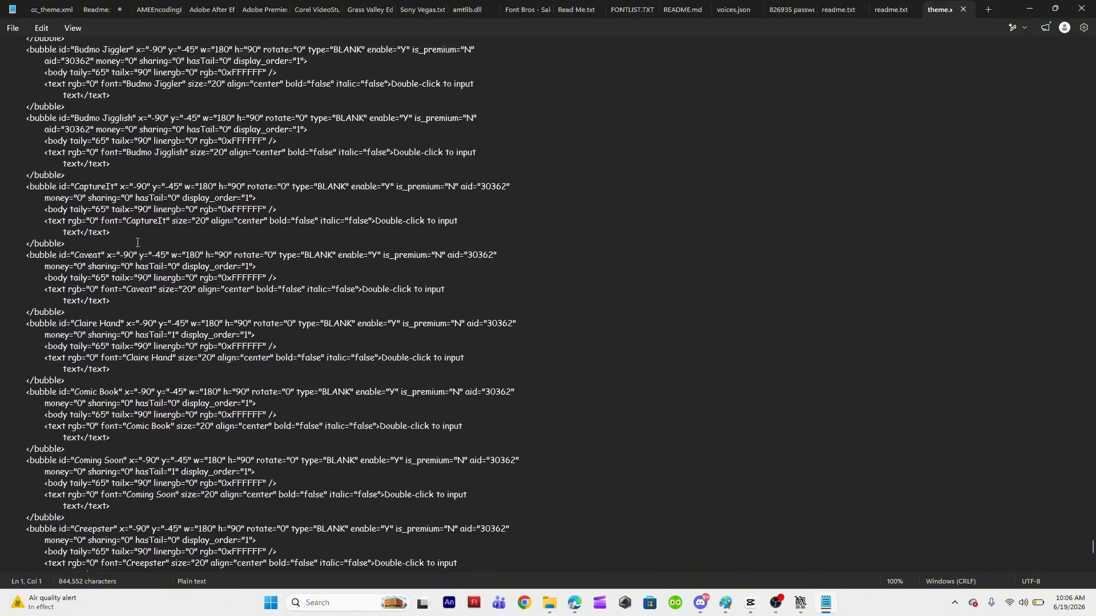
scroll(137, 241, "up", 6)
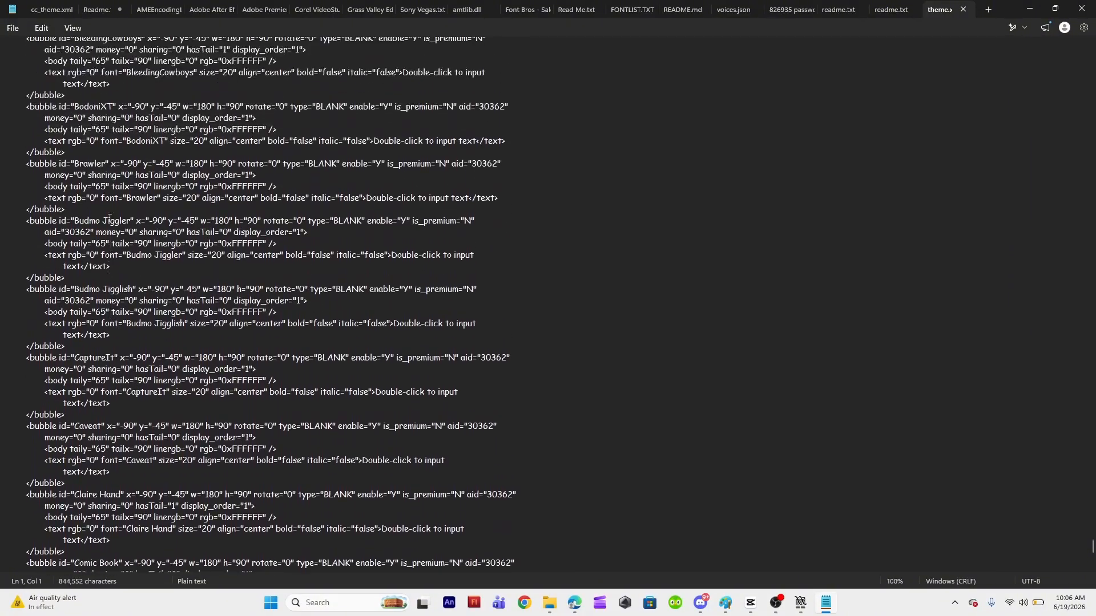
scroll(109, 222, "up", 6)
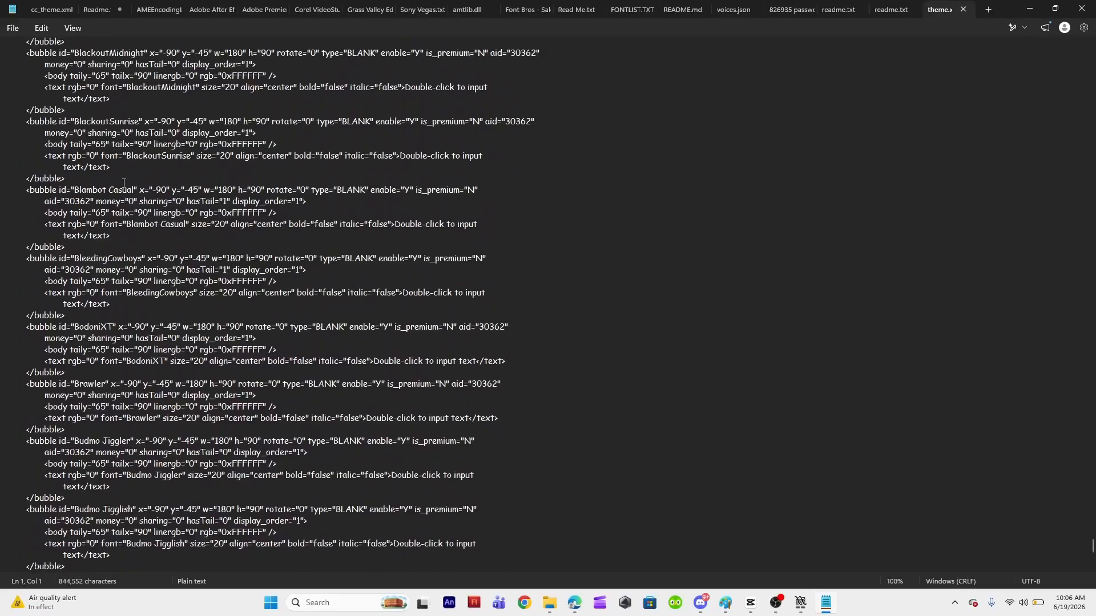
scroll(123, 253, "up", 5)
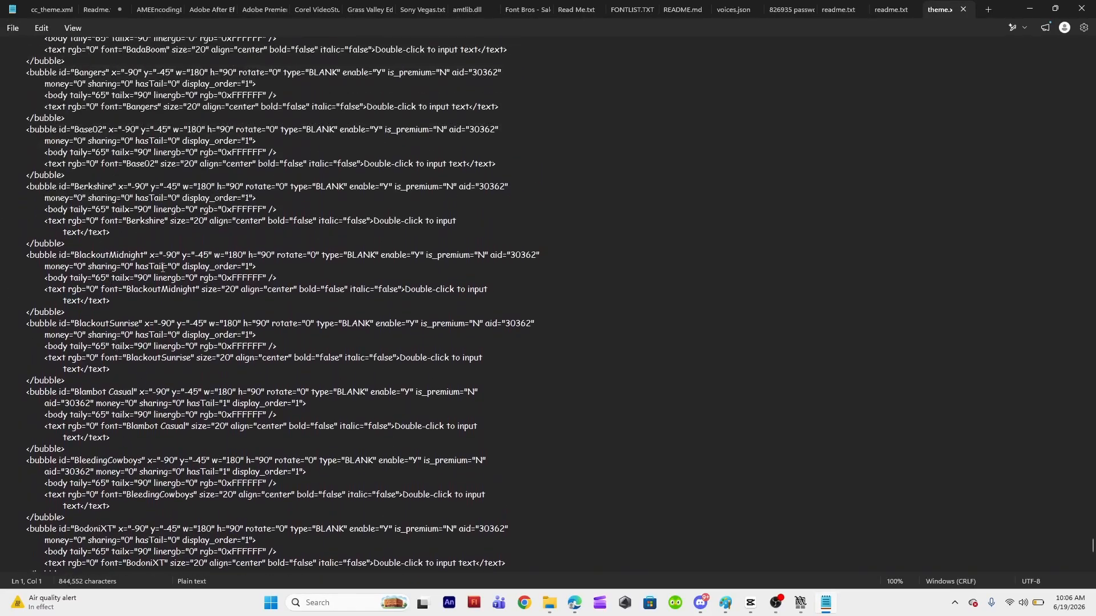
scroll(148, 251, "up", 1)
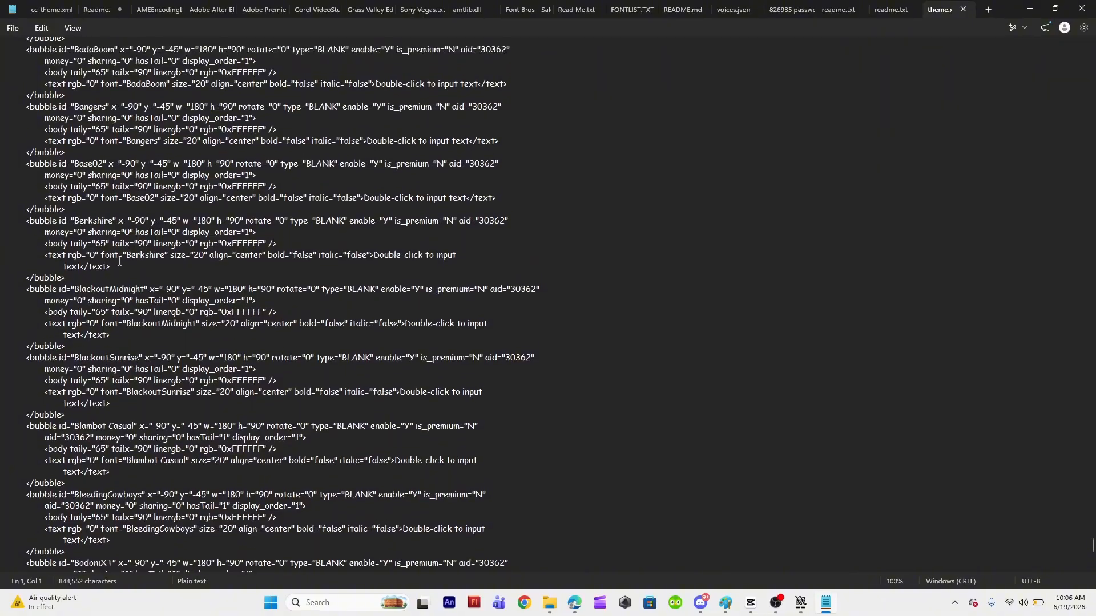
scroll(118, 259, "up", 1)
left_click_drag(511, 233, 5, 188)
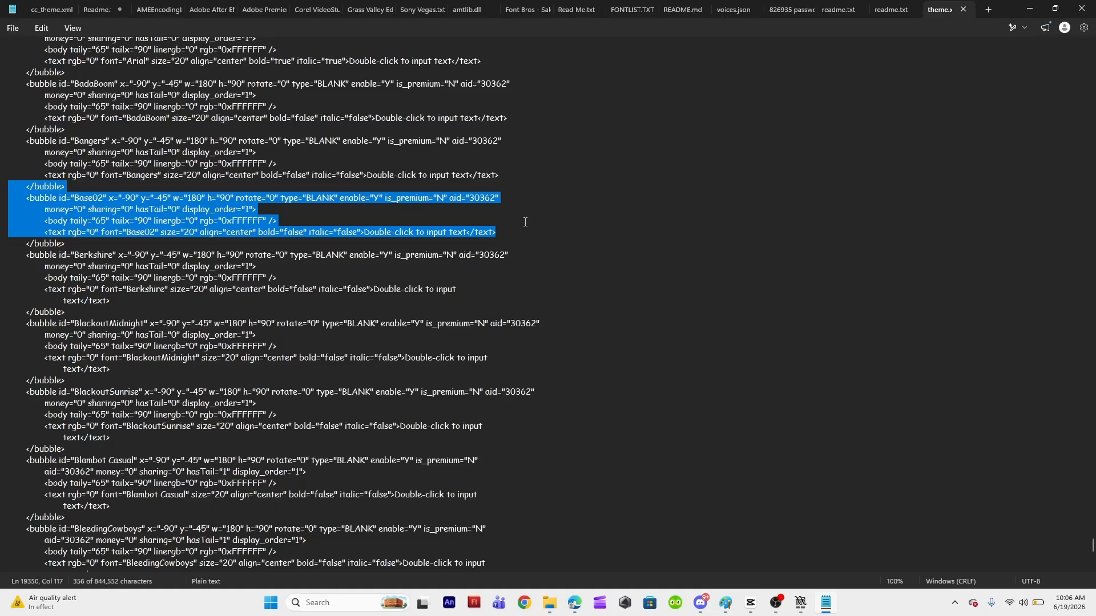
left_click(520, 230)
key("Return")
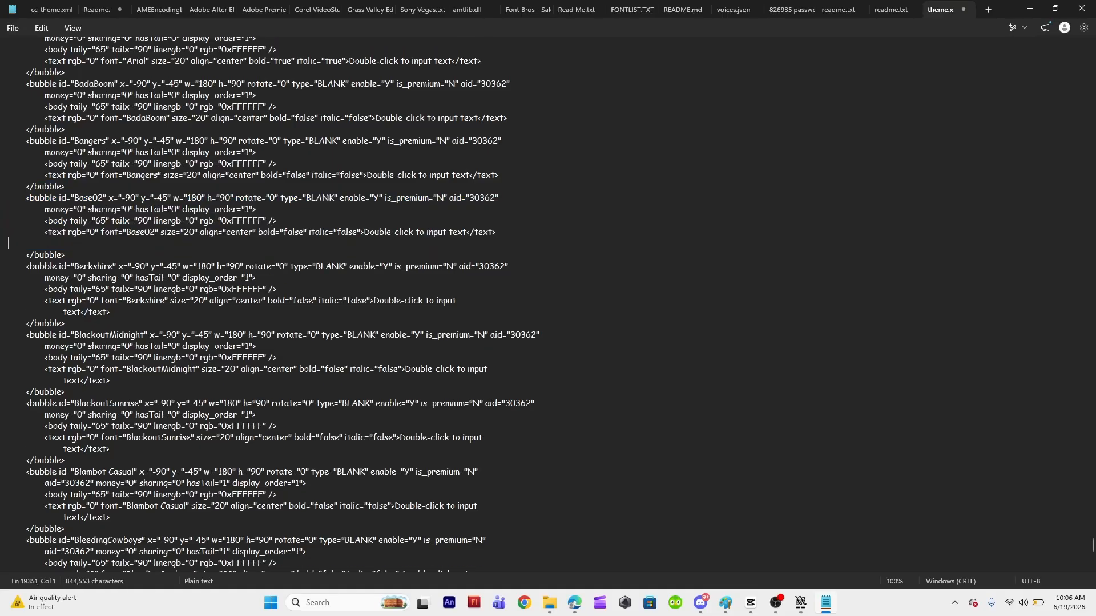
key("BackSpace")
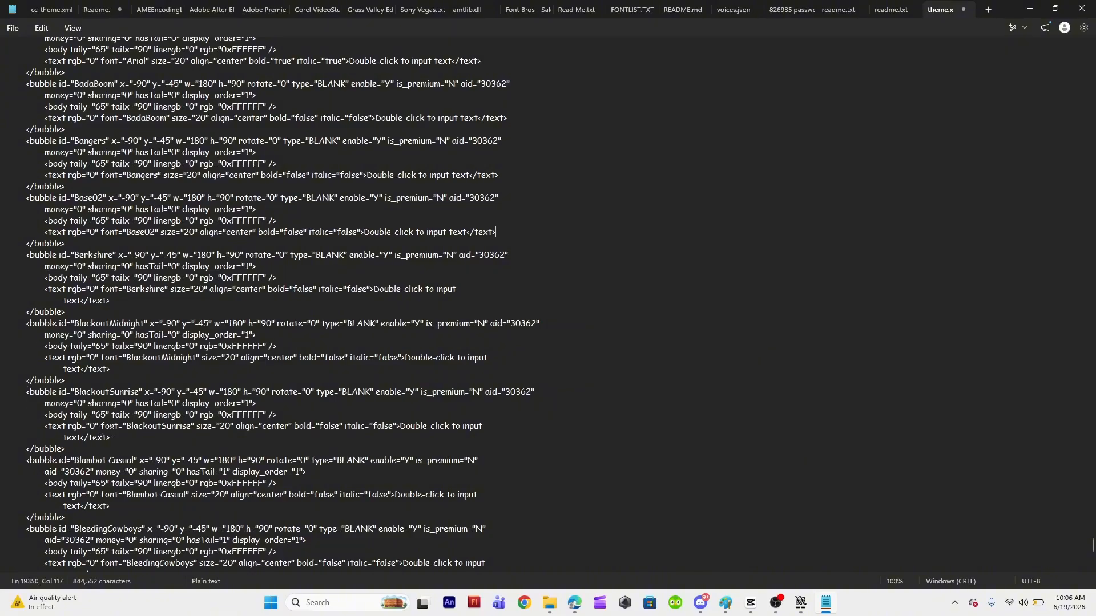
Copy the BlackoutSunrise bubble entry and insert the duplicate between the Base02 and Berkshire entries.
left_click_drag(112, 435, 3, 375)
key("ctrl+c")
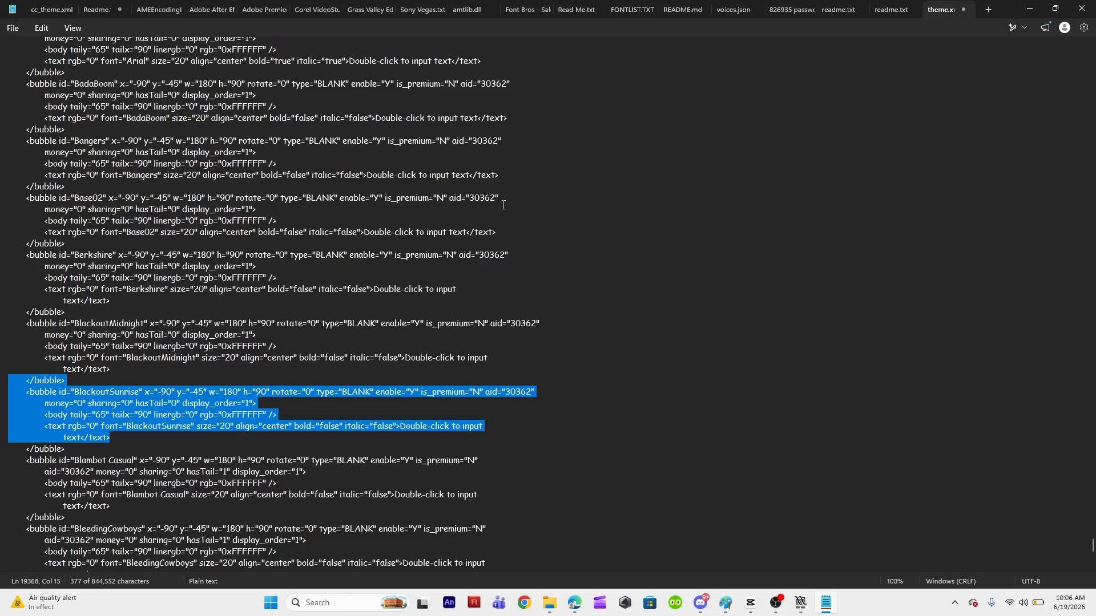
left_click(499, 234)
key("Return")
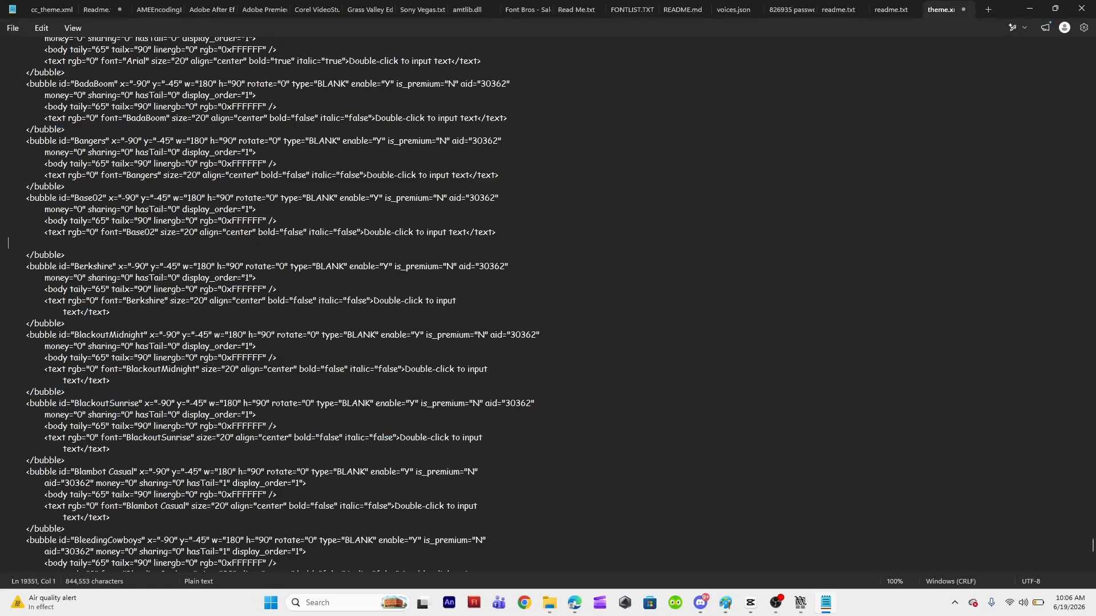
key("ctrl+v")
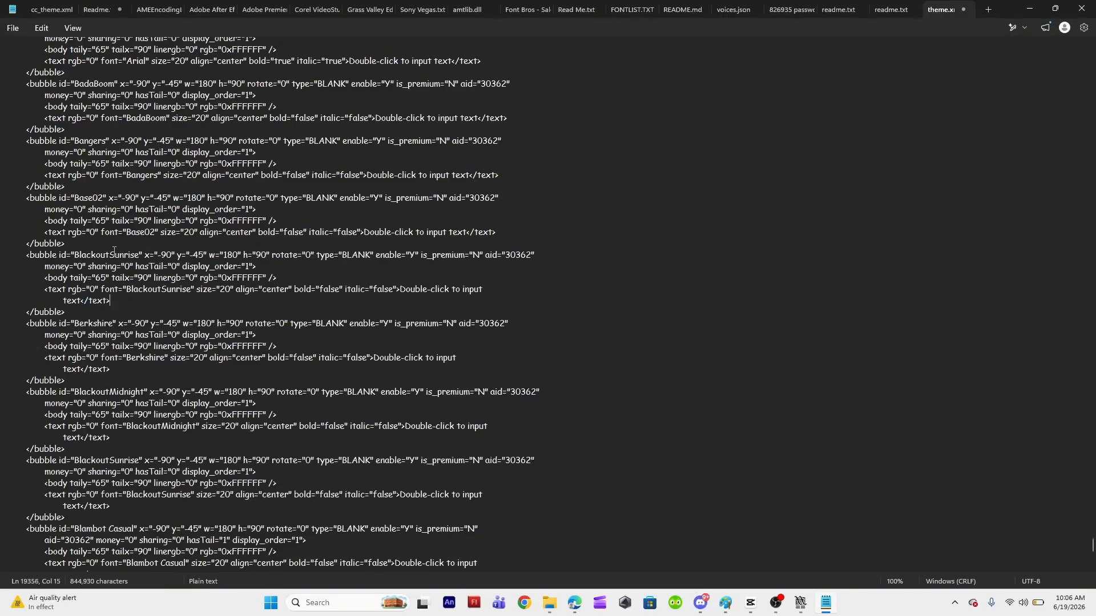
Change the bubble id of the duplicated BlackoutSunrise entry below Base02 to BeyondWonderland.
left_click_drag(140, 254, 79, 256)
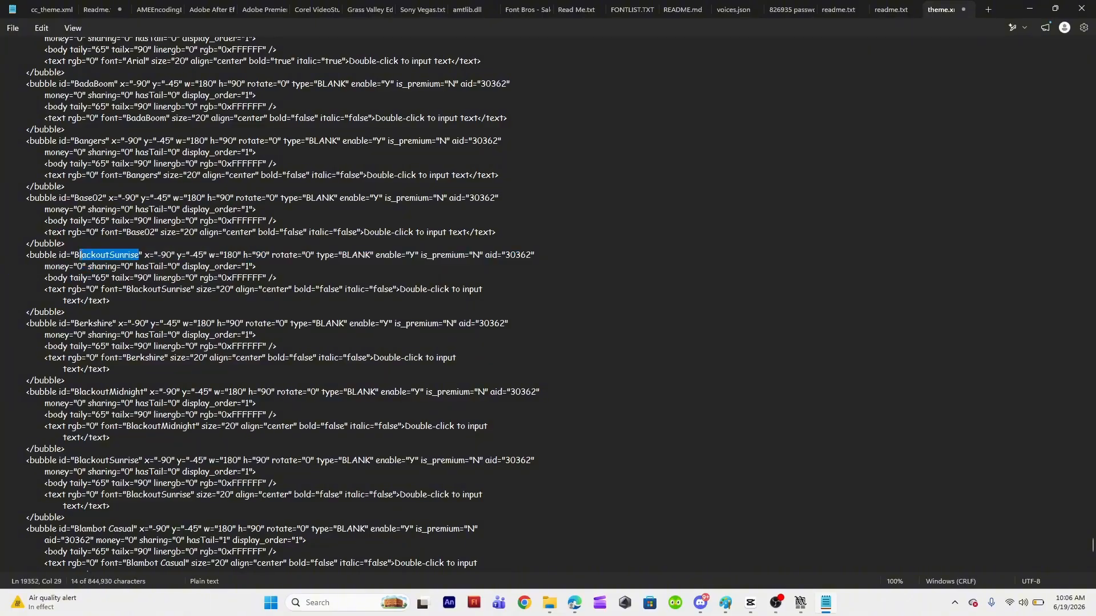
type("eyond")
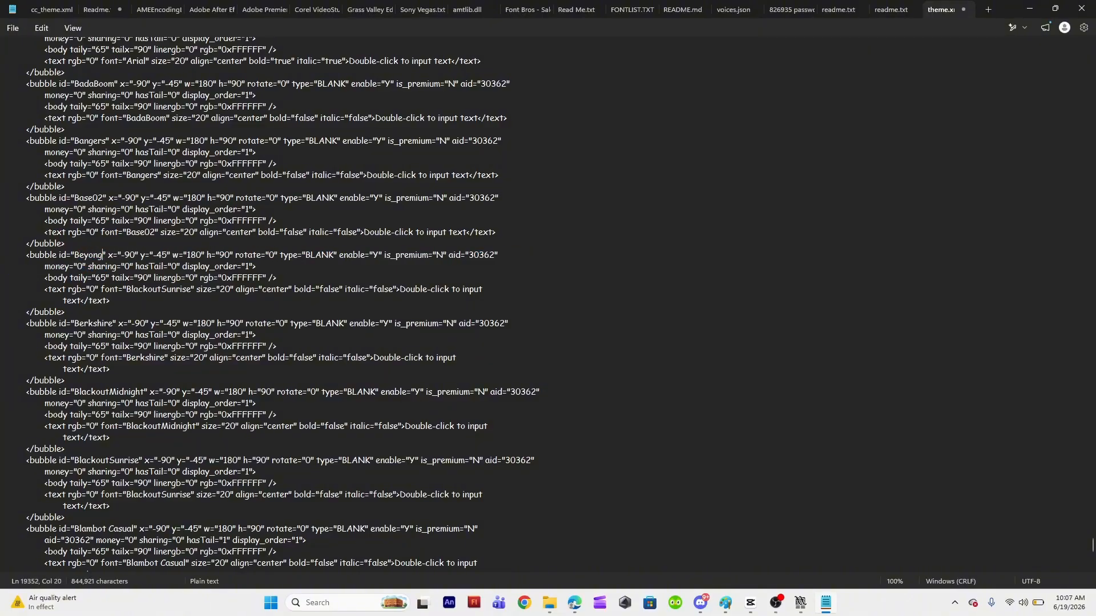
type("Wonderland")
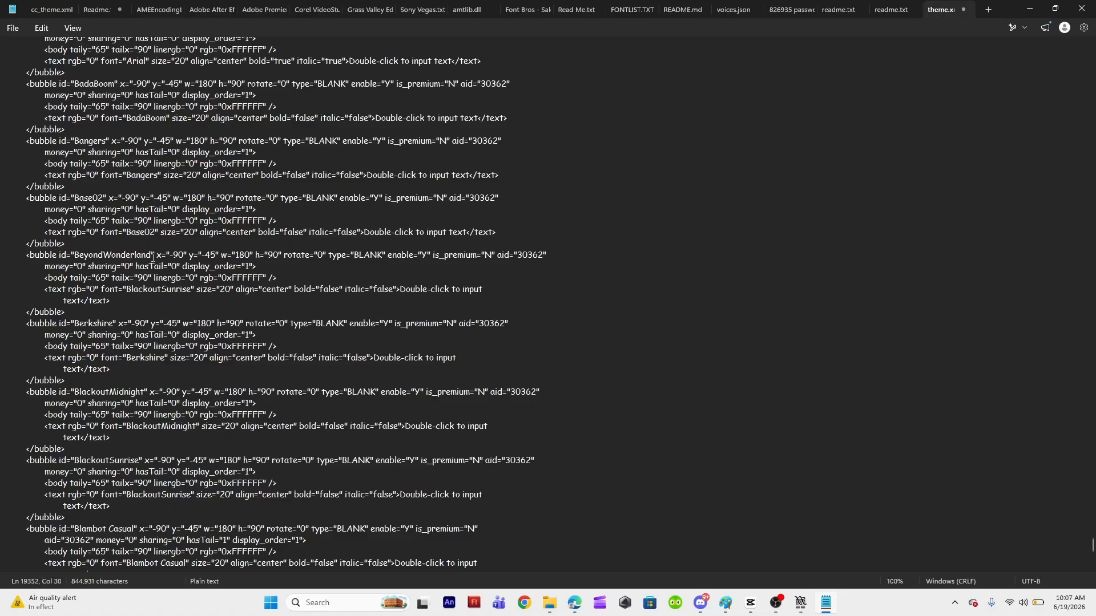
Copy the BeyondWonderland id and use it to replace BlackoutSunrise as the font value in the same entry.
left_click_drag(152, 255, 75, 255)
key("ctrl+c")
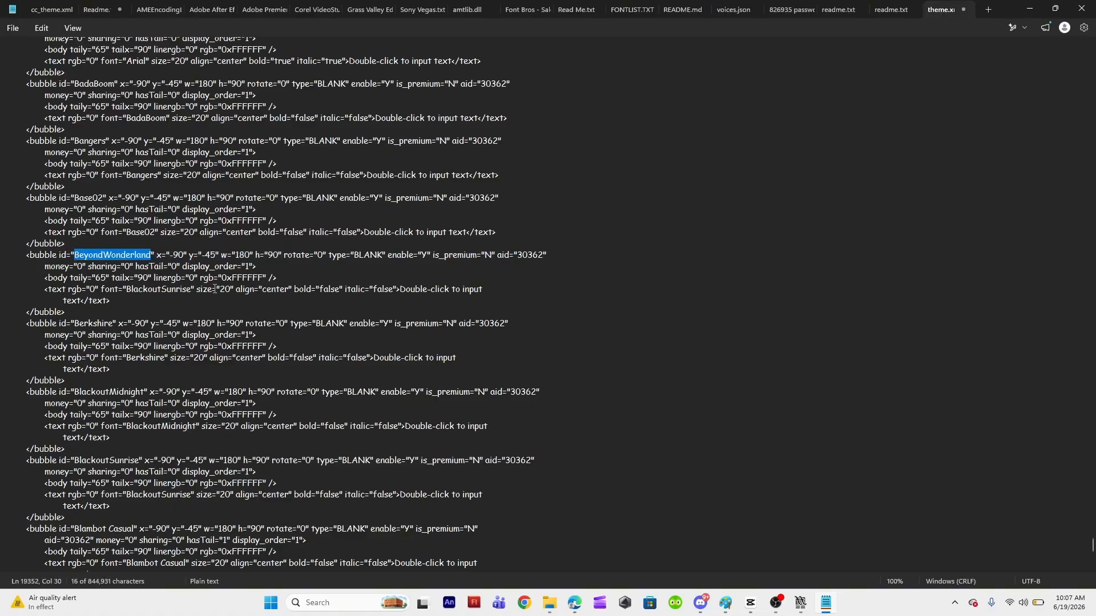
left_click_drag(192, 289, 133, 292)
key("BackSpace")
key("BackSpace")
key("BackSpace")
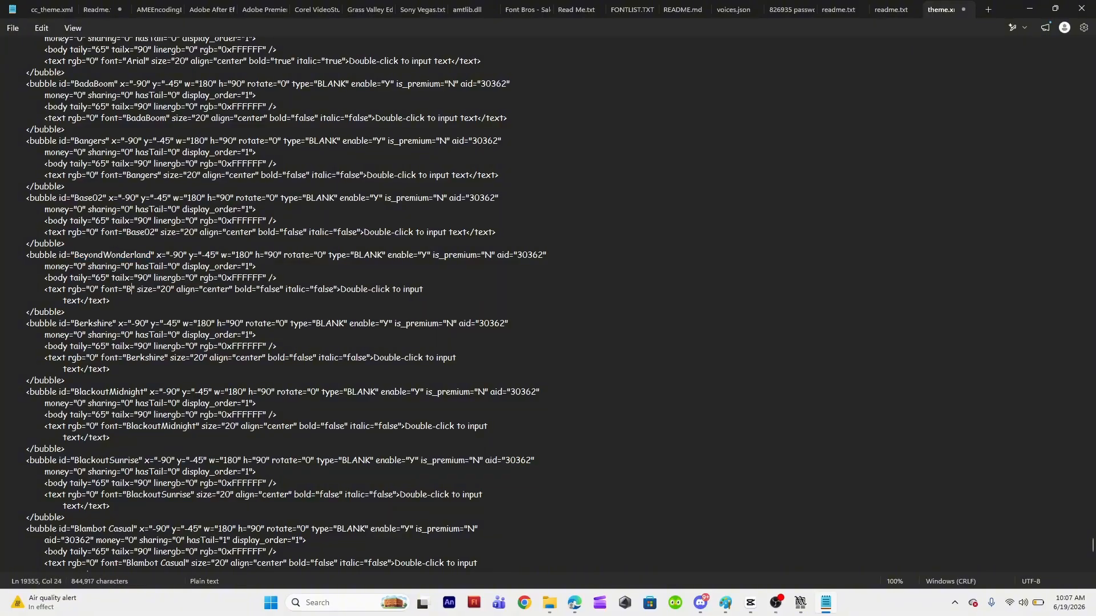
key("ctrl+v")
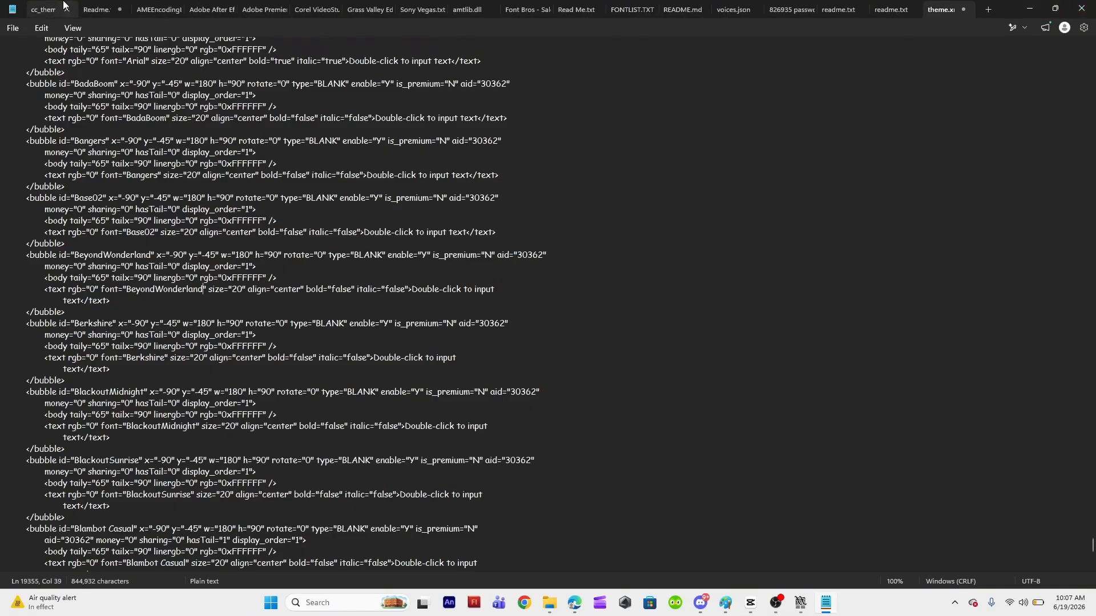
Save theme.xml and close Notepad.
left_click(12, 28)
left_click(15, 139)
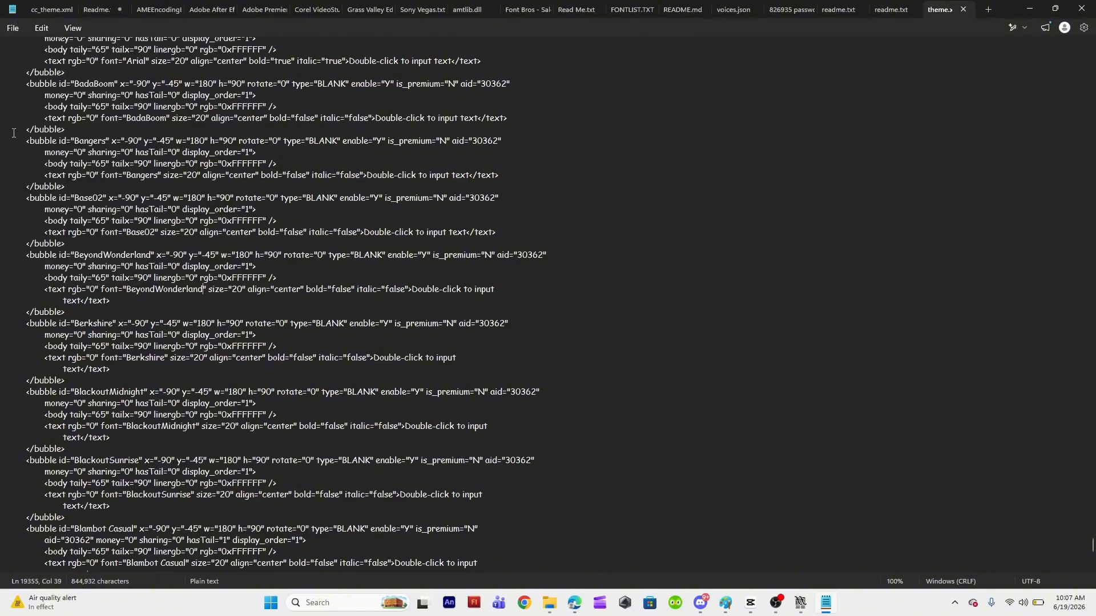
left_click(1082, 8)
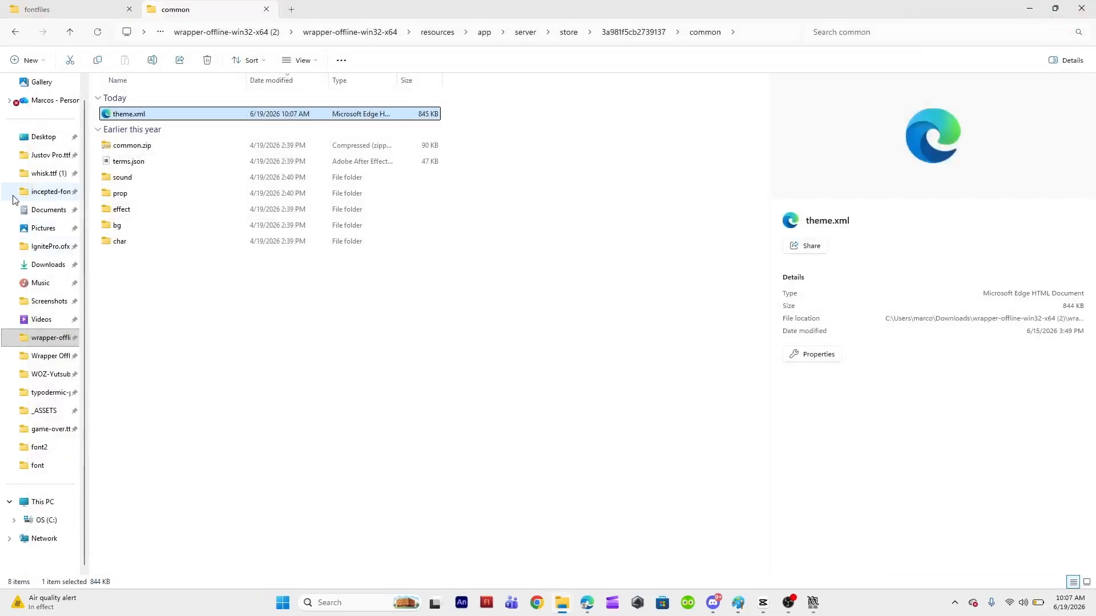
Go from the common folder up to the app folder and into wrapper\models.
left_click(569, 33)
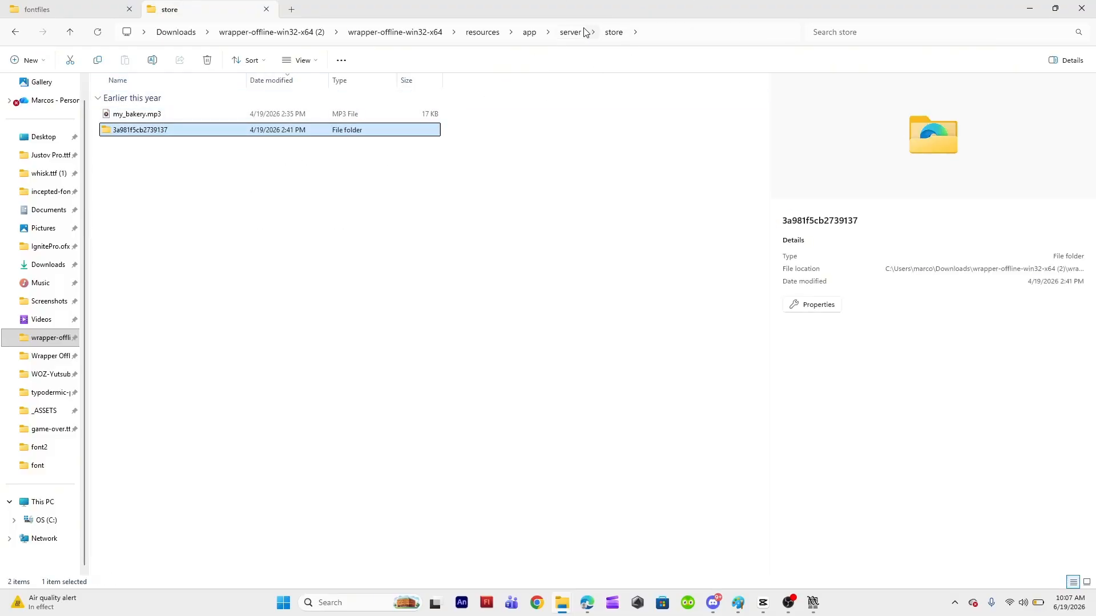
left_click(527, 33)
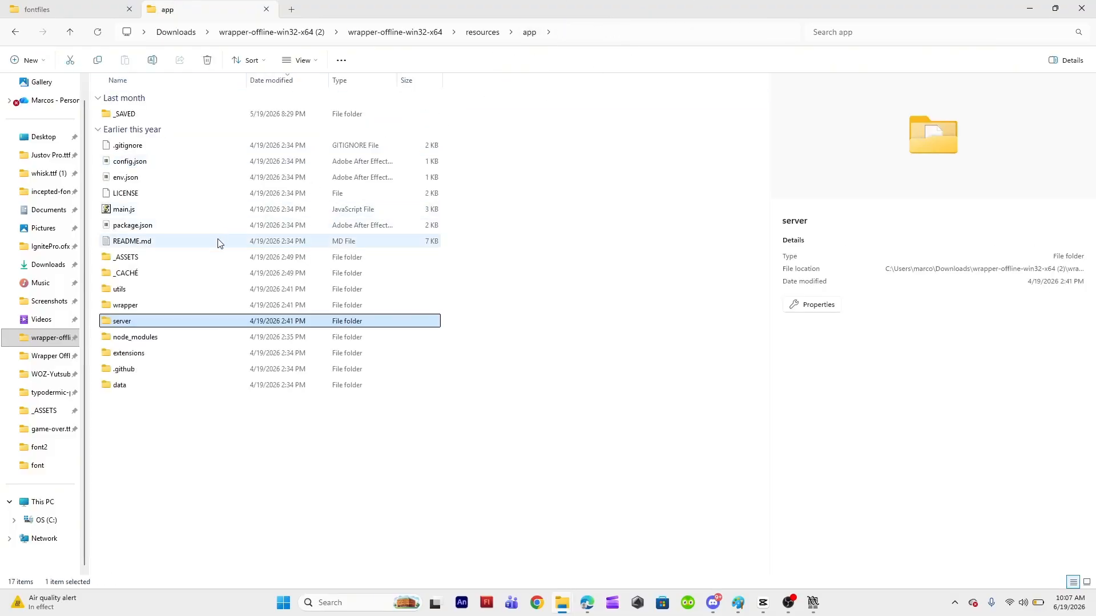
double_click(124, 306)
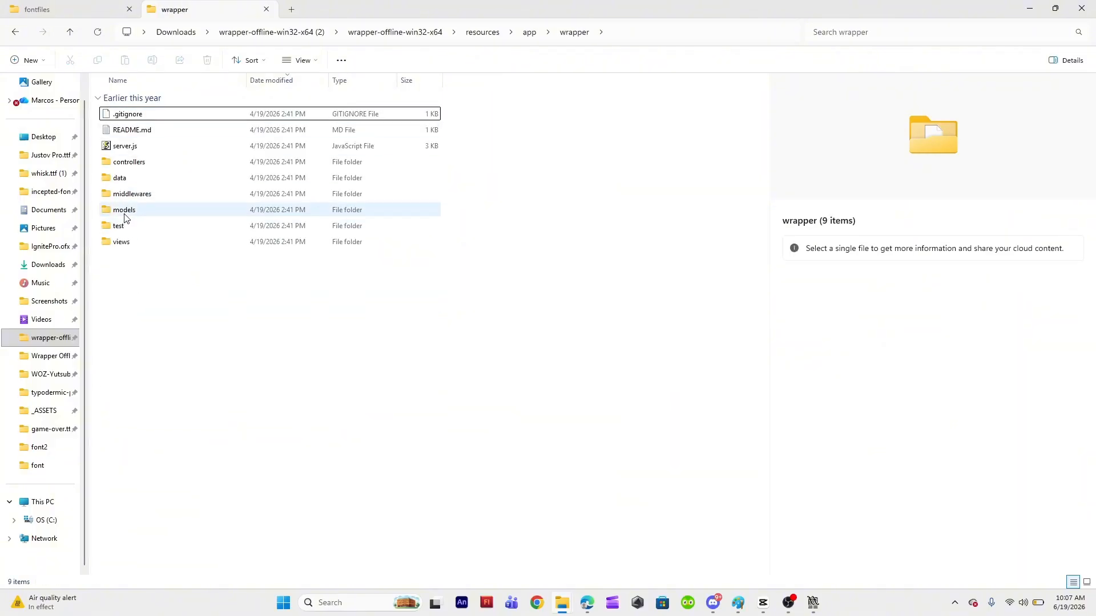
left_click(126, 217)
double_click(127, 217)
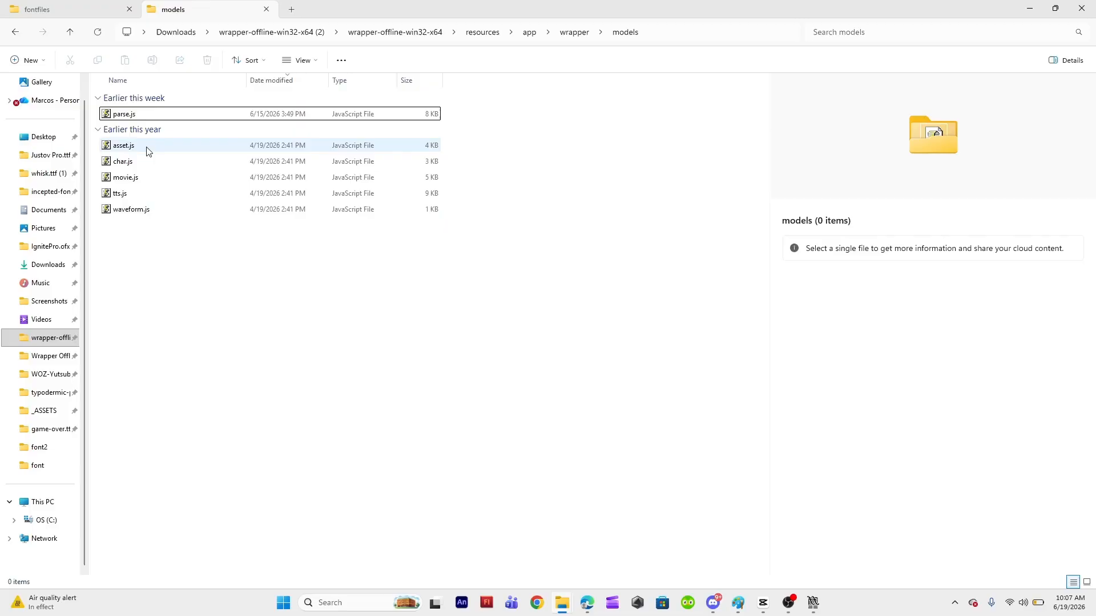
Open parse.js from the models folder in Notepad, accepting the security warning, and maximize its window.
left_click(147, 116)
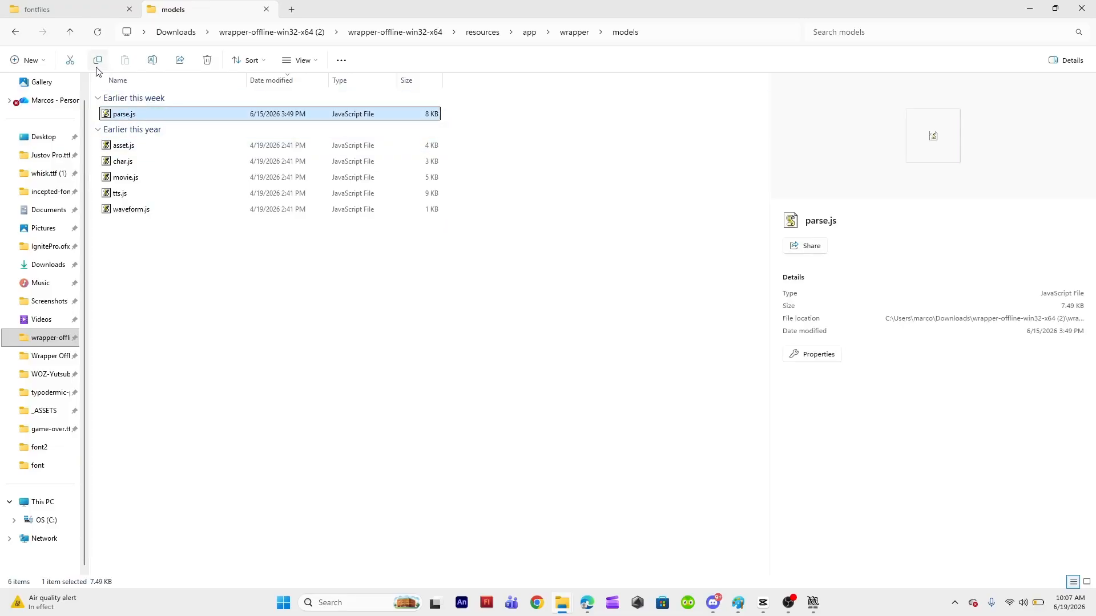
right_click(132, 114)
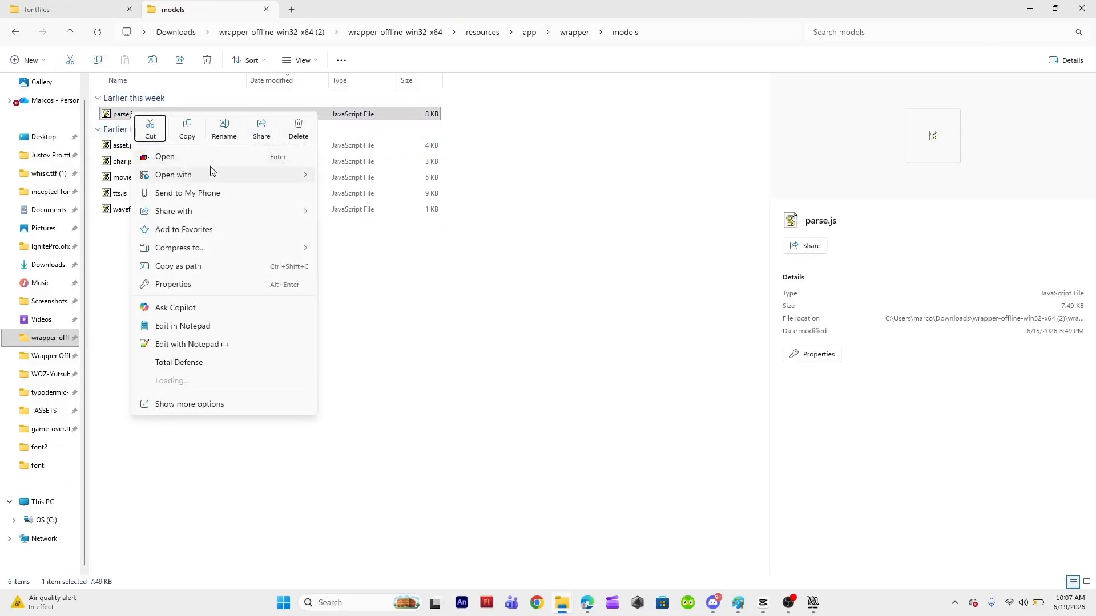
mouse_move(308, 174)
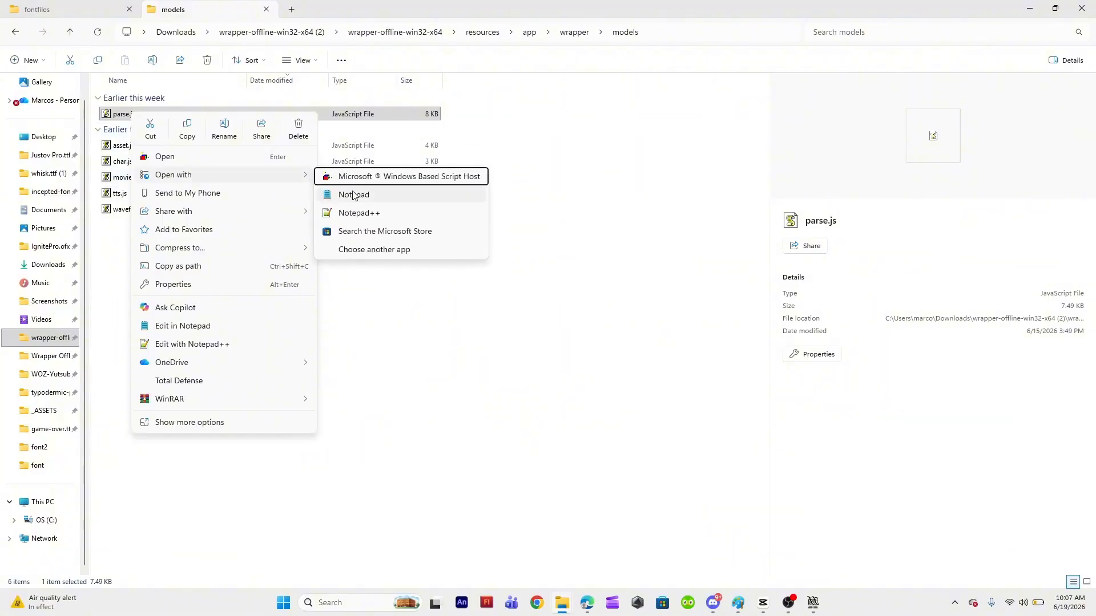
left_click(353, 195)
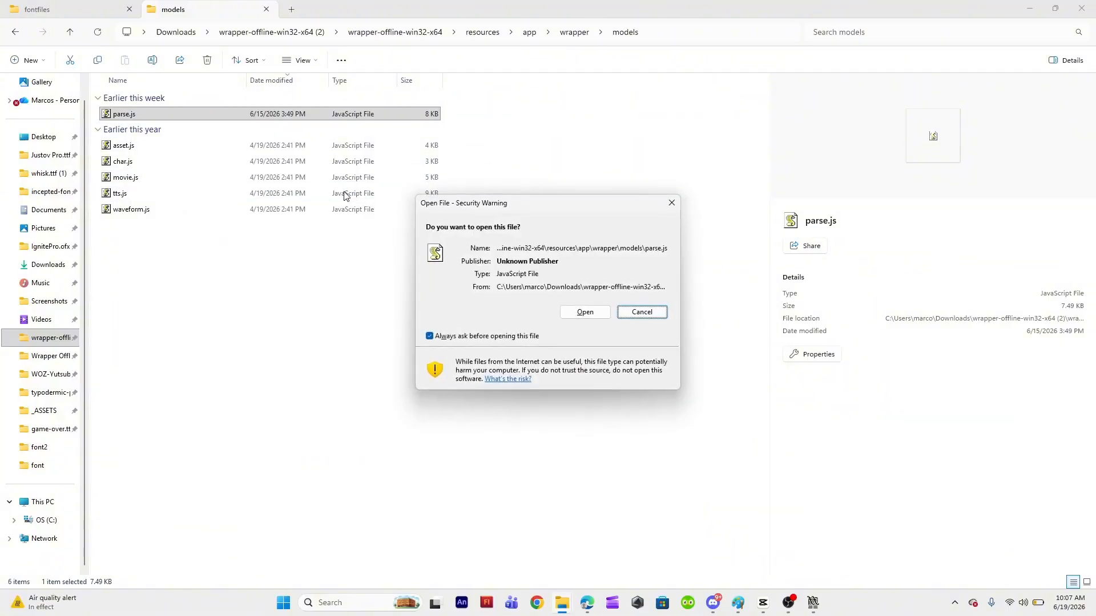
left_click(572, 311)
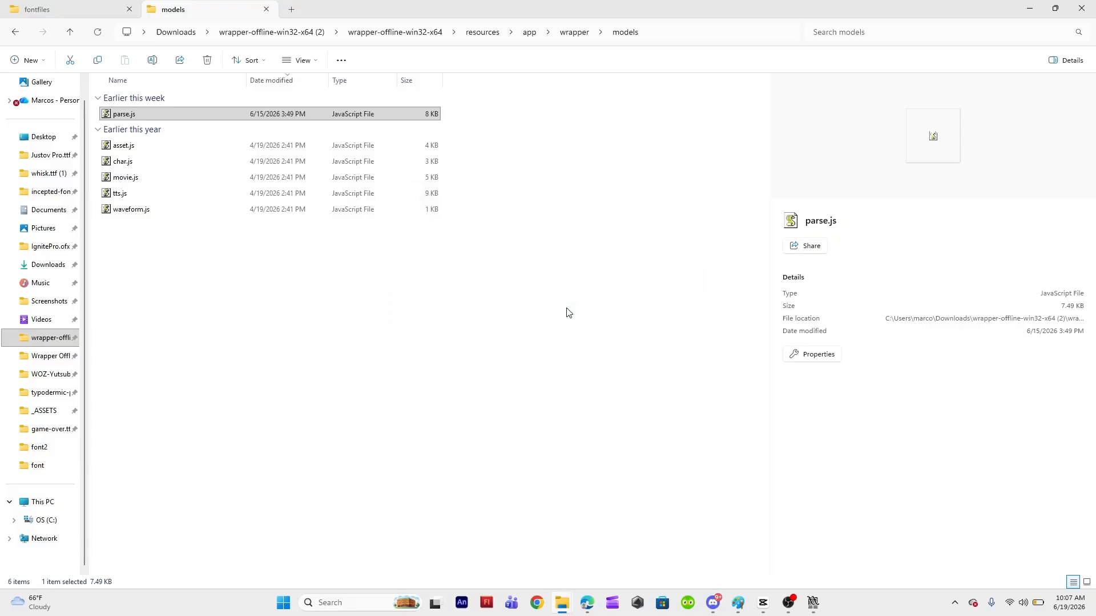
left_click(804, 210)
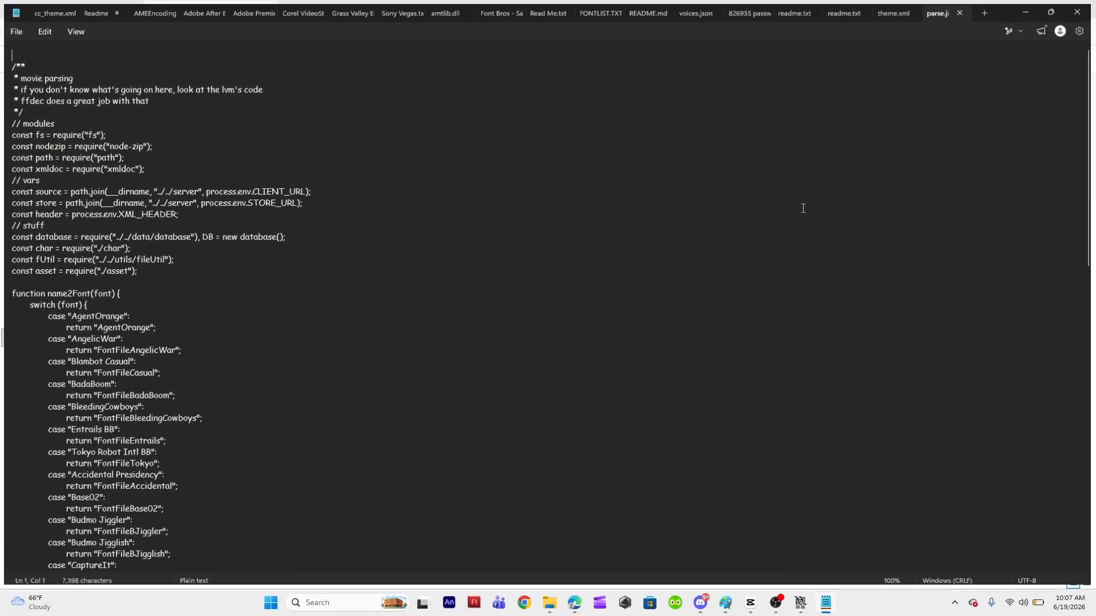
In the name2Font function, add a "BeyondWonderland" case returning "BeyondWonderland" directly after the BadaBoom case.
scroll(149, 362, "down", 2)
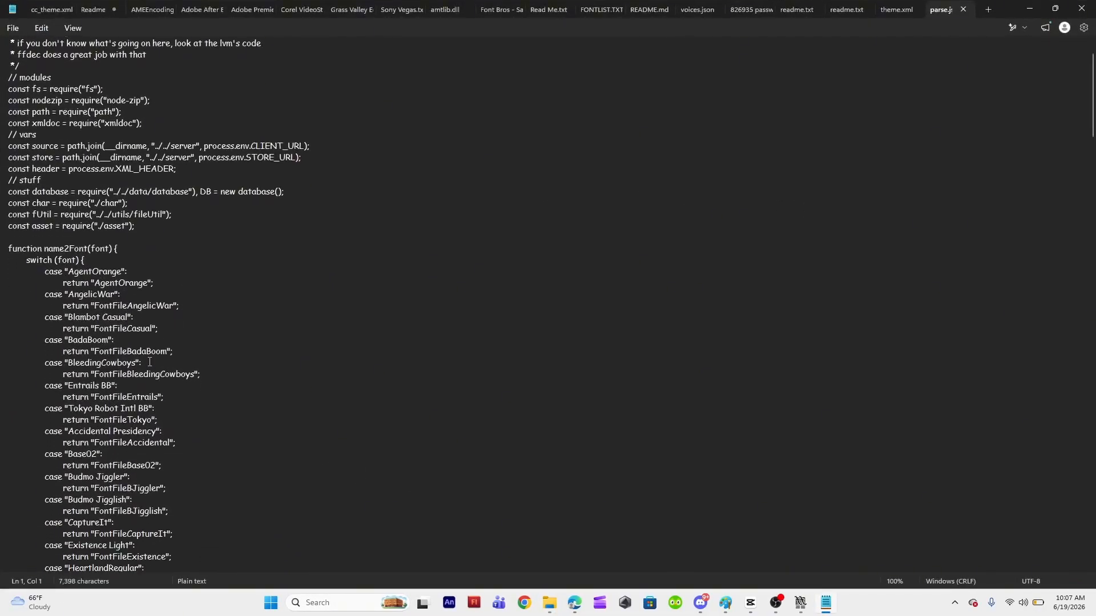
left_click(195, 350)
key("Return")
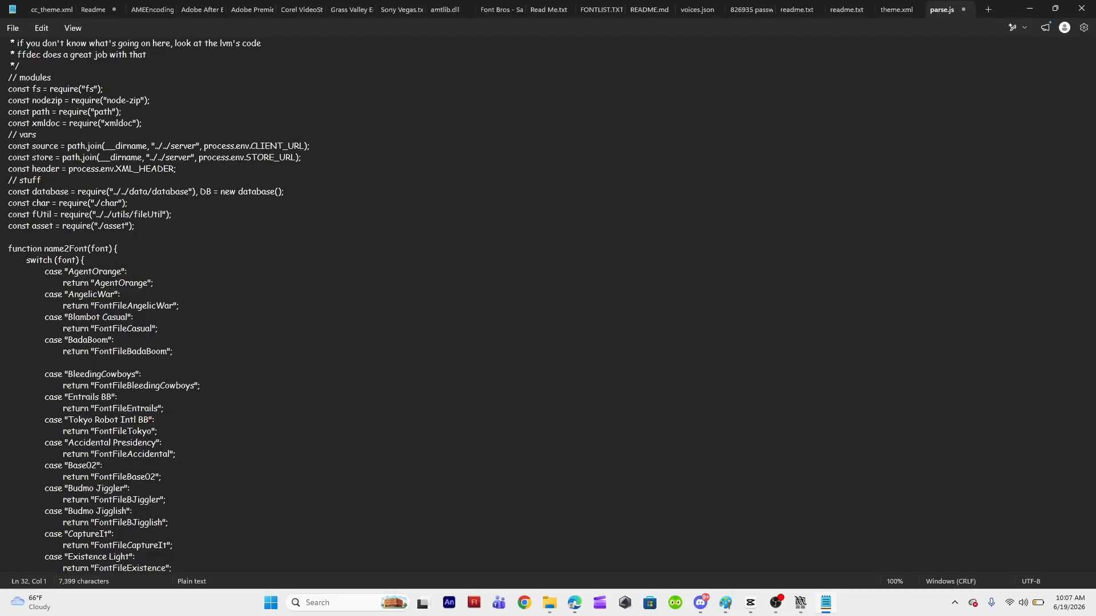
key("Tab")
key("Tab")
type("case \"BeyondWonderland")
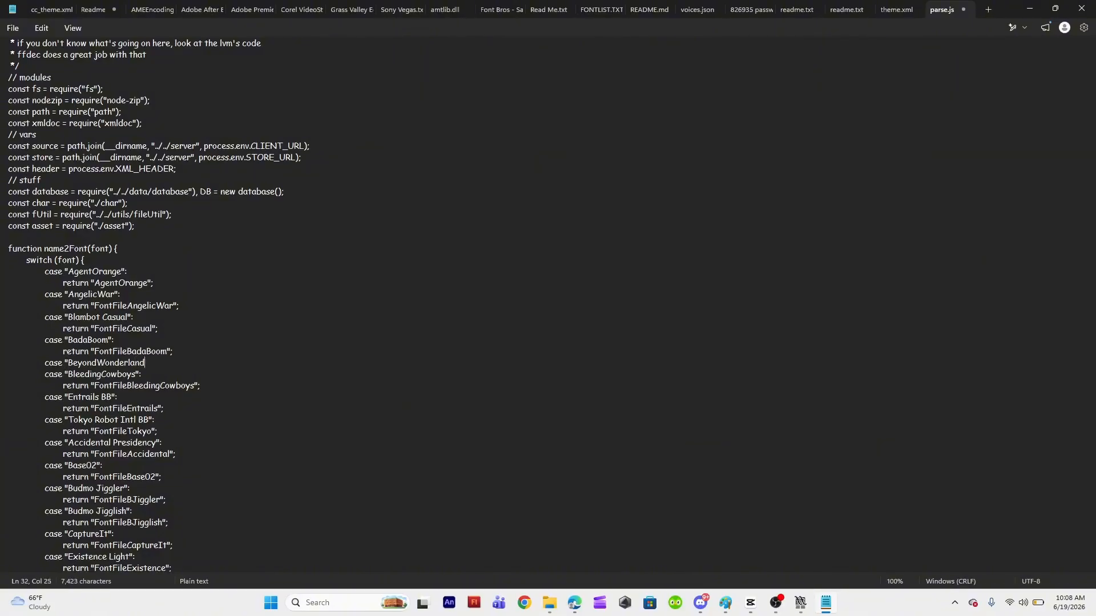
type("\"")
key("Return")
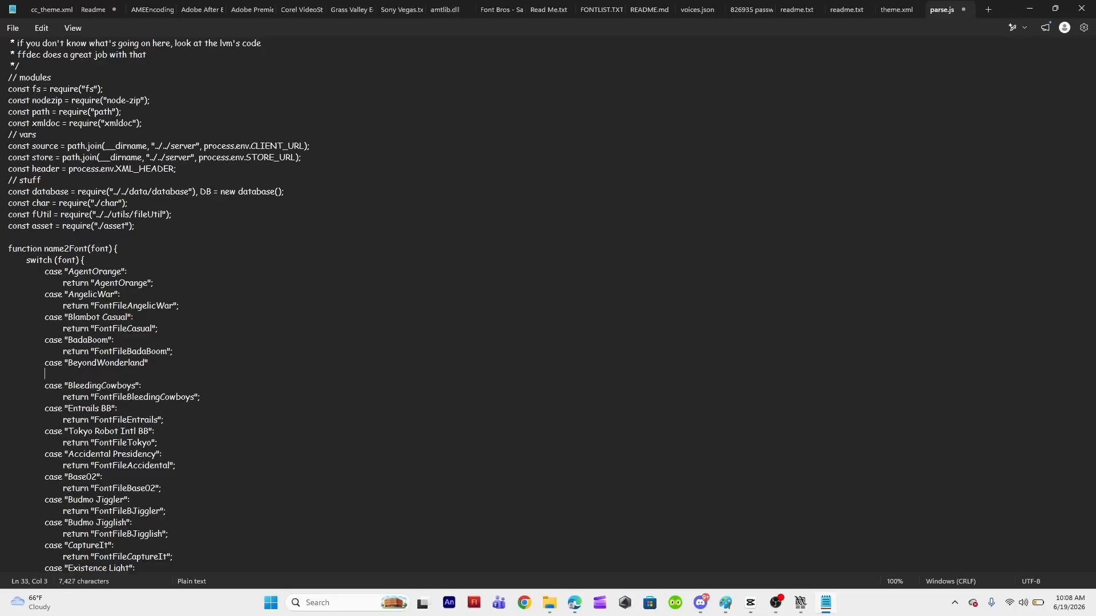
type("return \"BeyondWo")
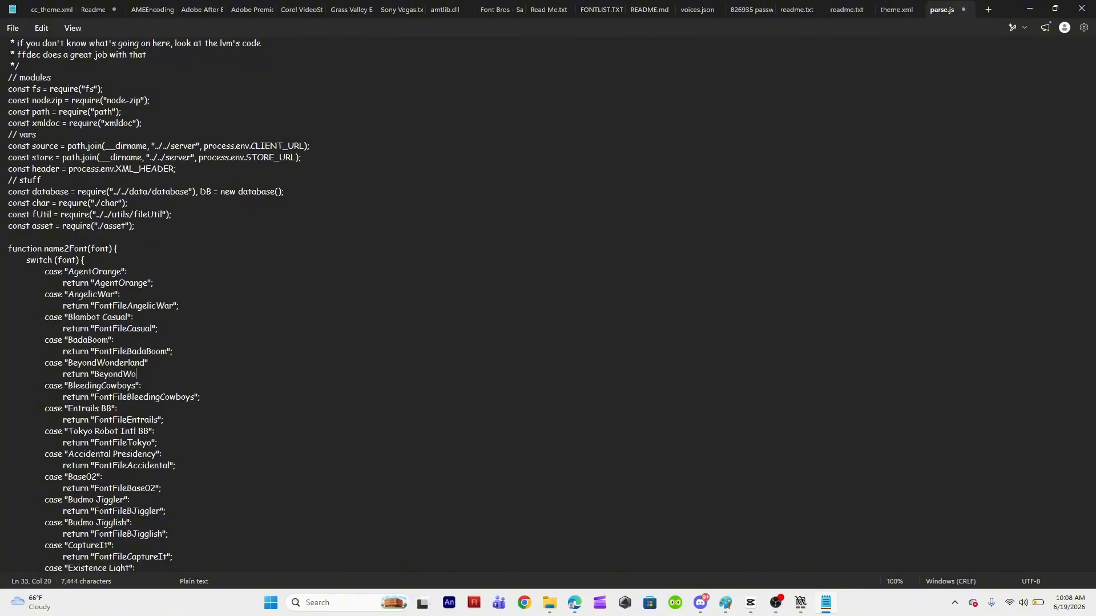
type("nderland\";")
Save parse.js and close Notepad.
left_click(7, 26)
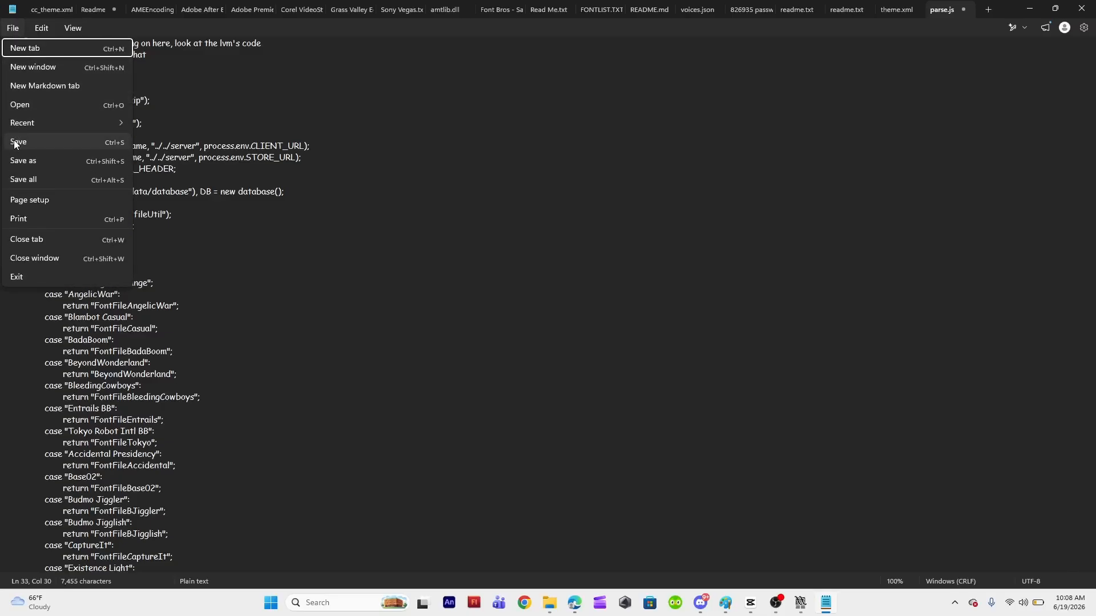
left_click(17, 142)
left_click(893, 9)
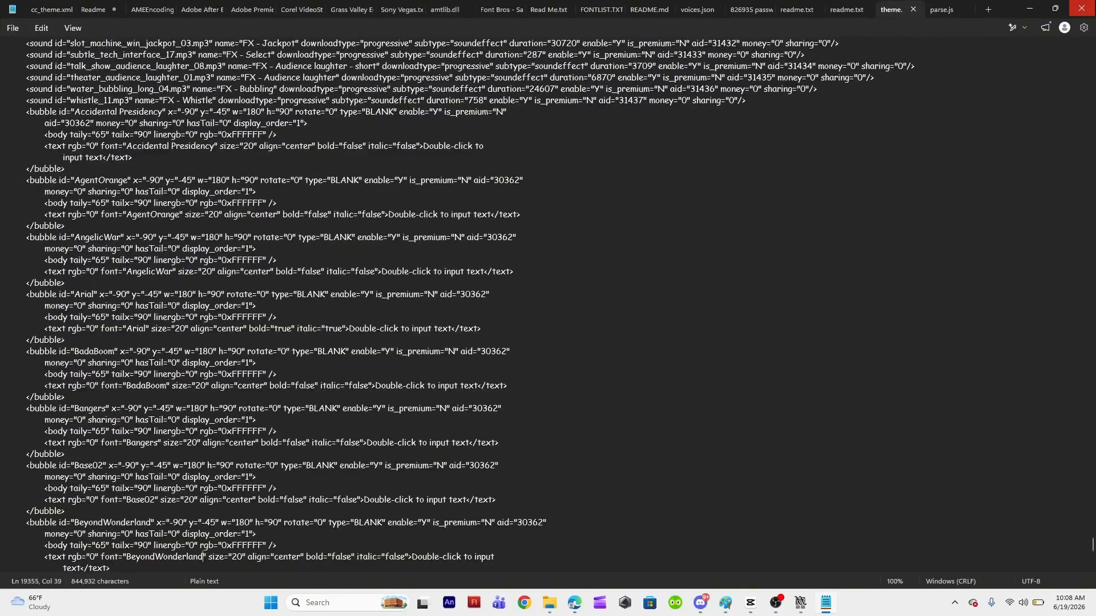
left_click(1087, 7)
Go up to the wrapper-offline-win32-x64 folder and launch wrapper-offline.exe.
left_click(395, 32)
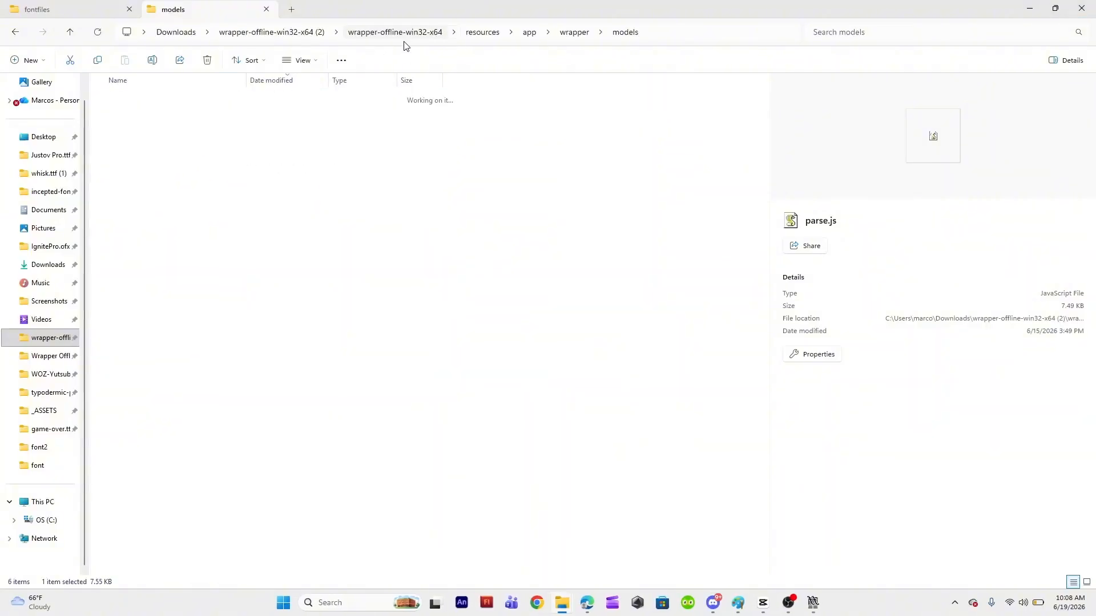
double_click(135, 116)
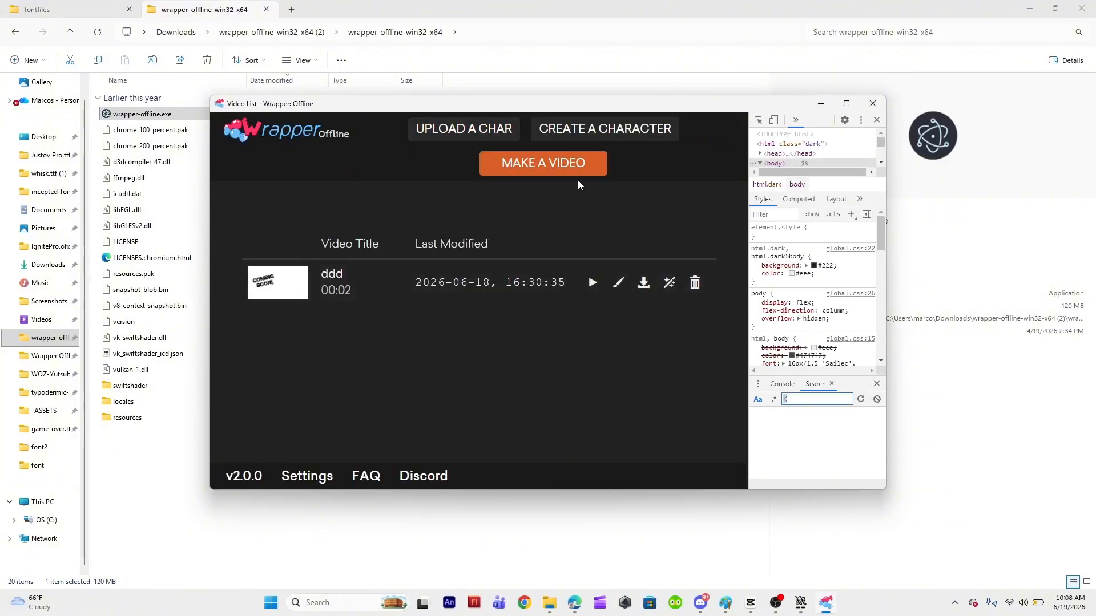
Start a new video and enlarge the editor by closing the developer tools and maximizing the window.
left_click(562, 170)
left_click(388, 347)
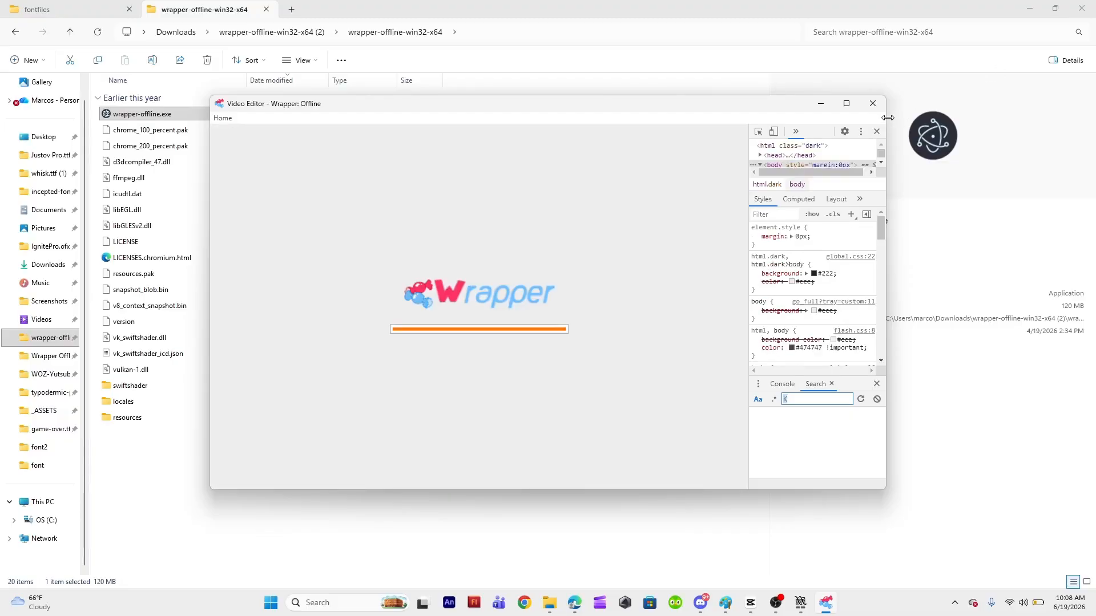
left_click(877, 132)
left_click(846, 103)
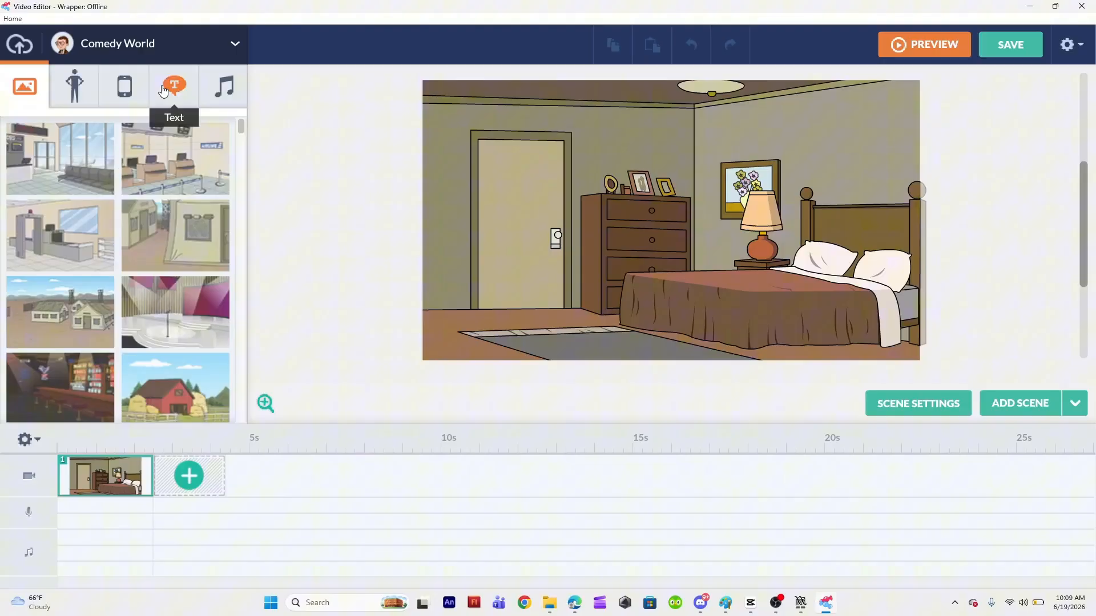
Place a BeyondWonderland text element on the bedroom scene and try replacing its placeholder text with "Bey".
left_click(173, 87)
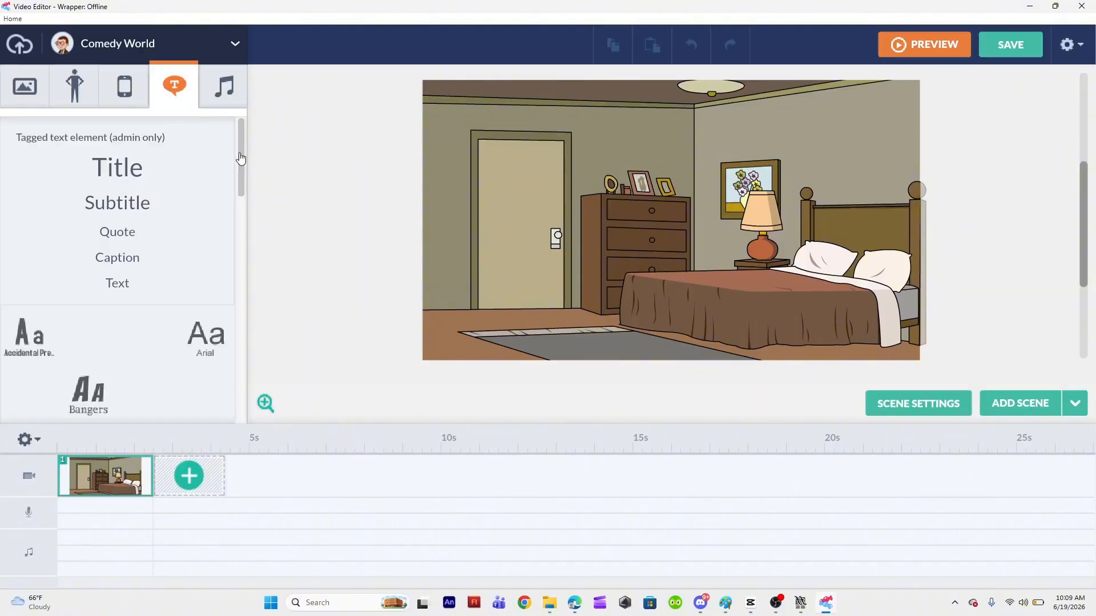
scroll(240, 158, "down", 3)
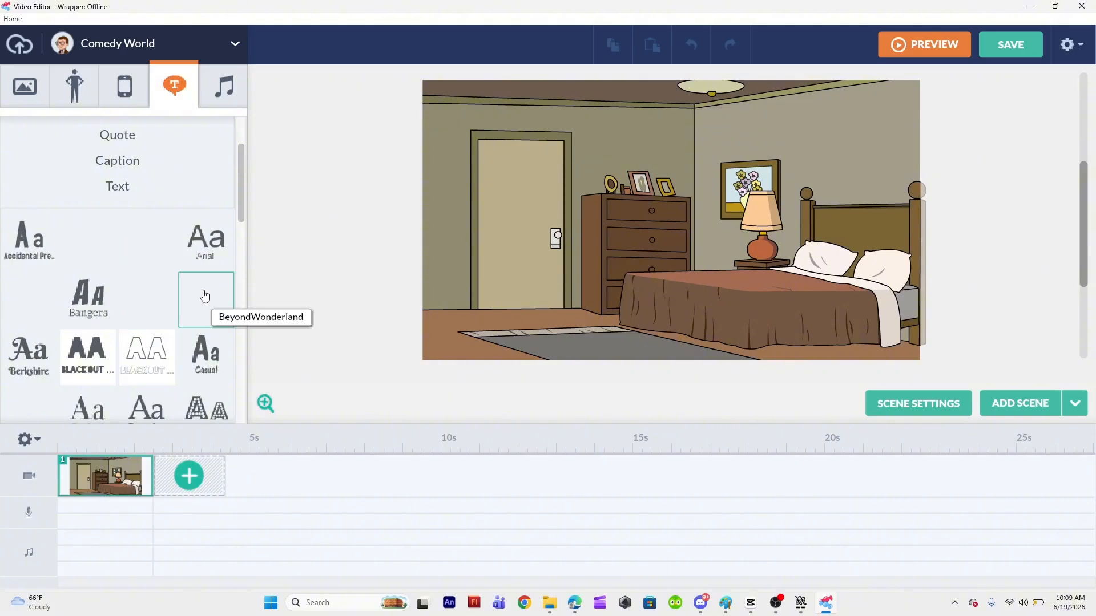
left_click_drag(198, 302, 622, 200)
left_click_drag(644, 183, 645, 184)
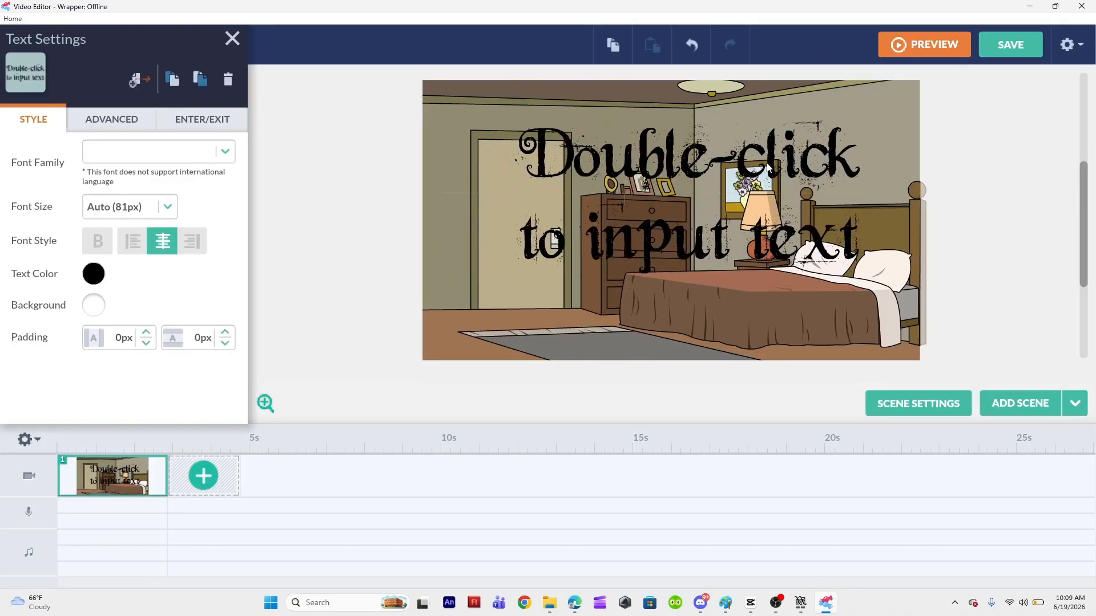
double_click(795, 165)
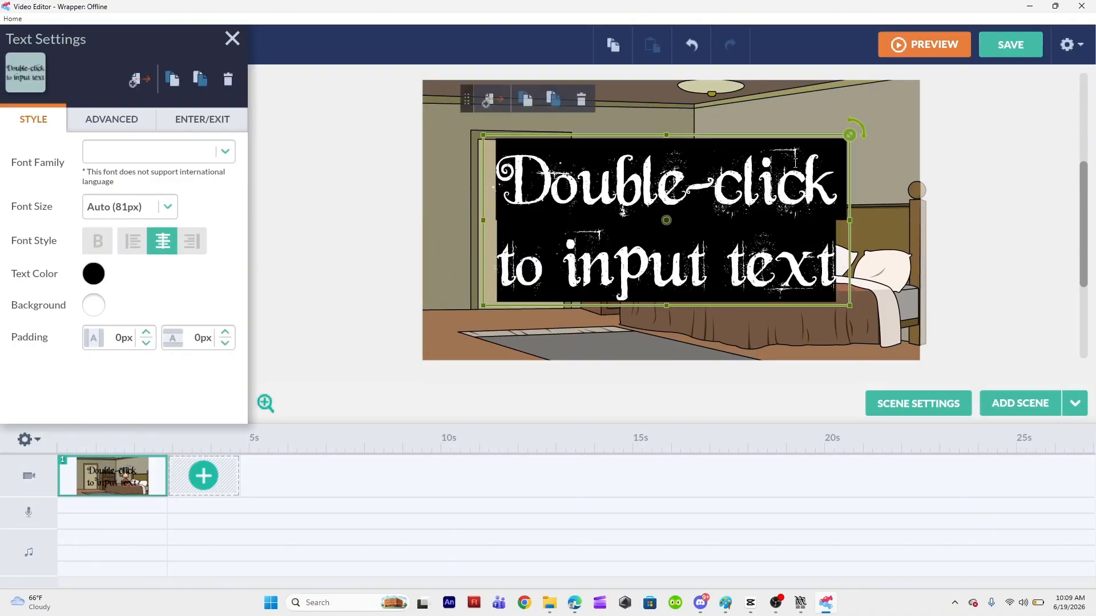
key("BackSpace")
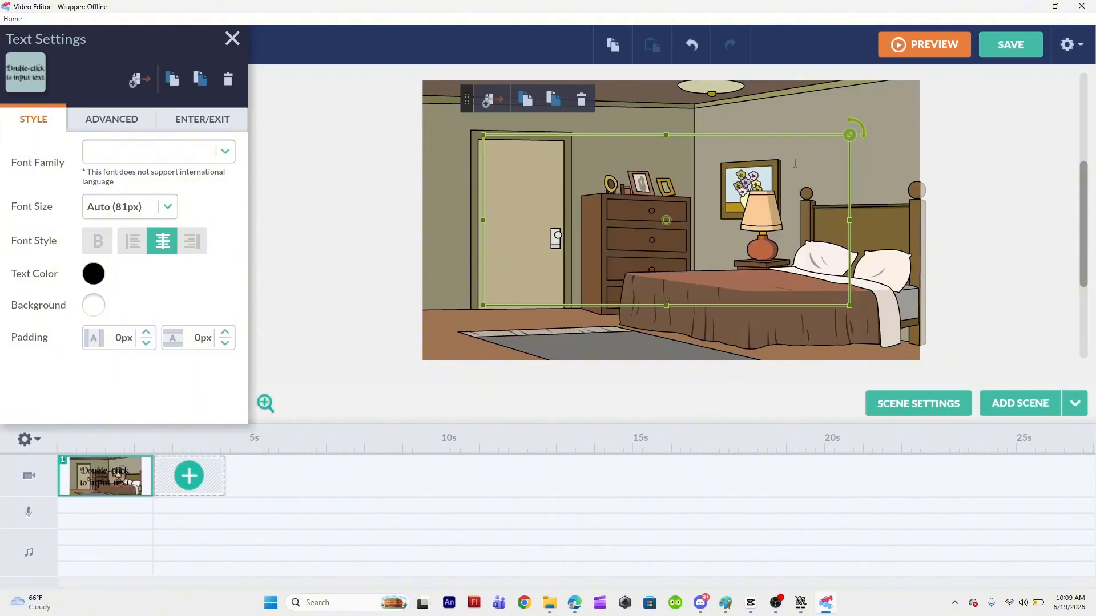
type("Bey")
key("BackSpace")
key("BackSpace")
key("BackSpace")
Clear all contents of scene 1.
right_click(110, 471)
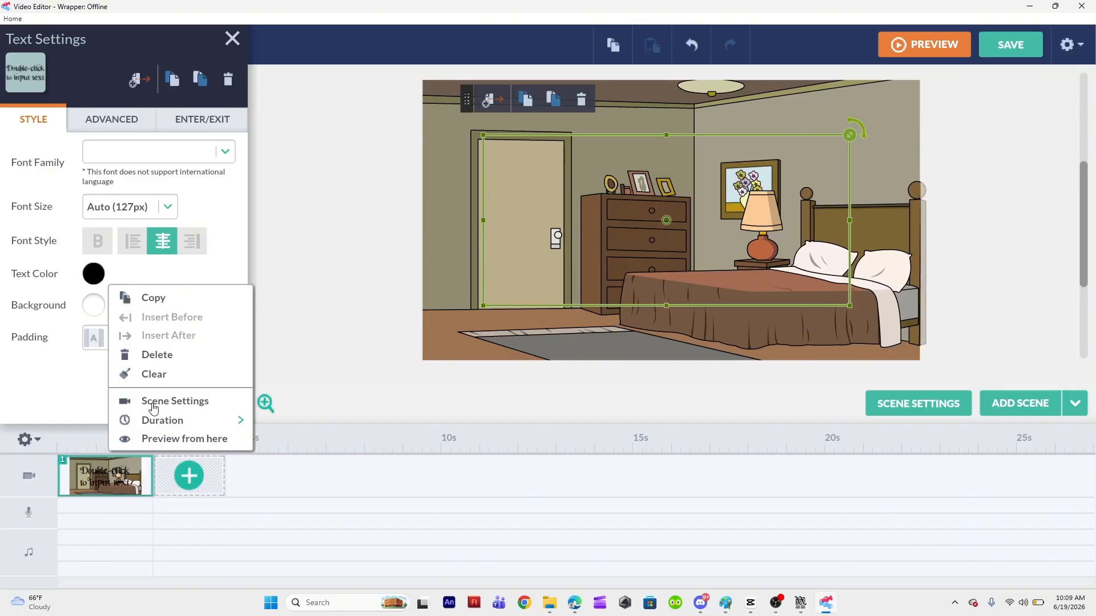
left_click(130, 376)
Open the character library and try to create a new custom character, dismissing the error dialog.
left_click(82, 88)
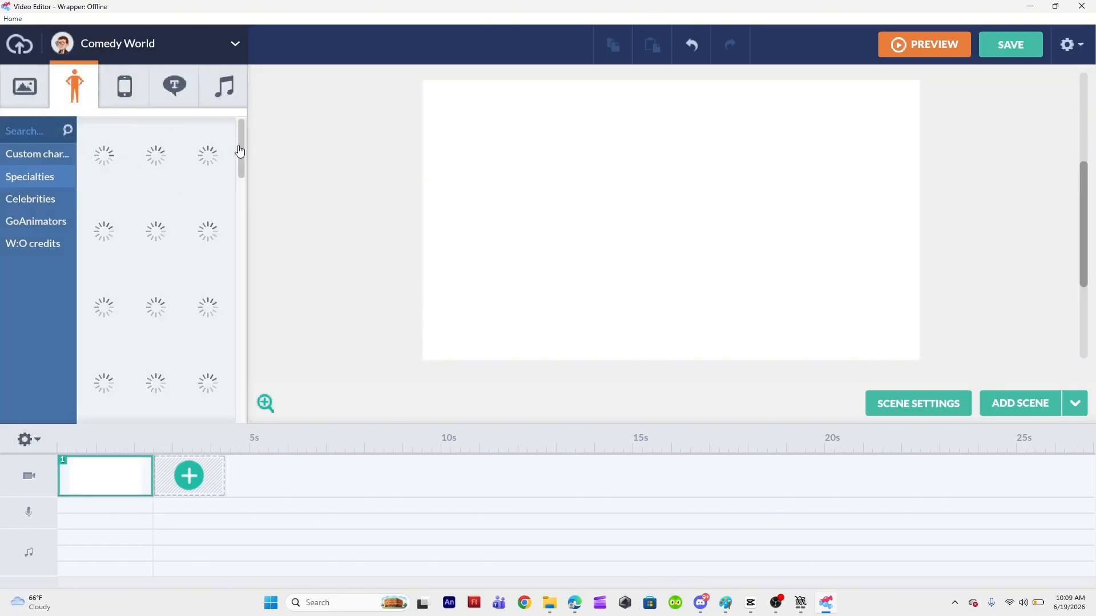
scroll(191, 336, "down", 2)
scroll(231, 182, "up", 10)
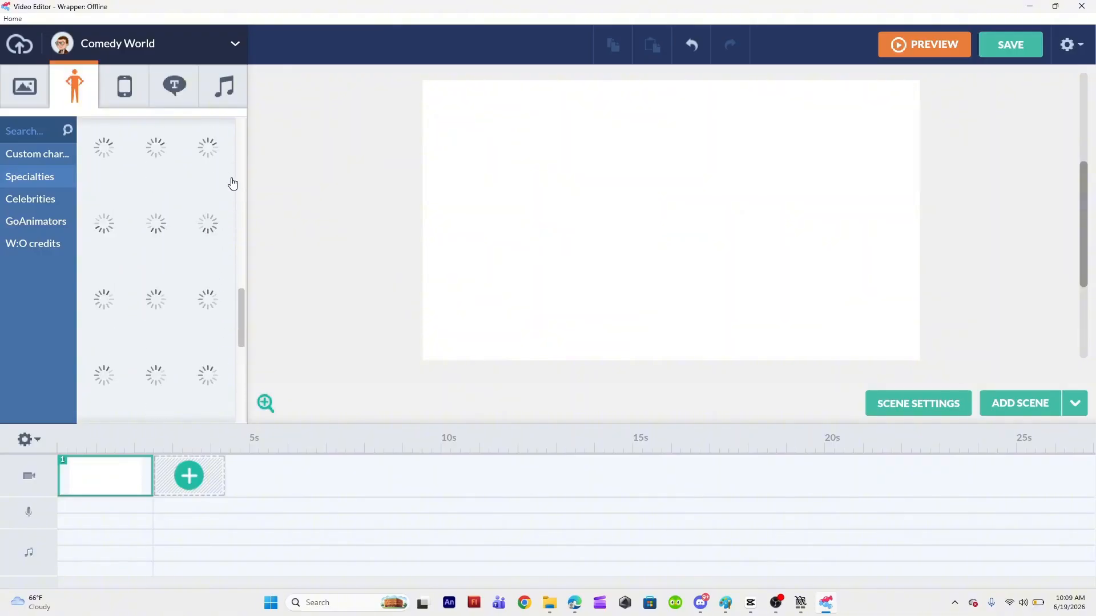
scroll(145, 182, "down", 2)
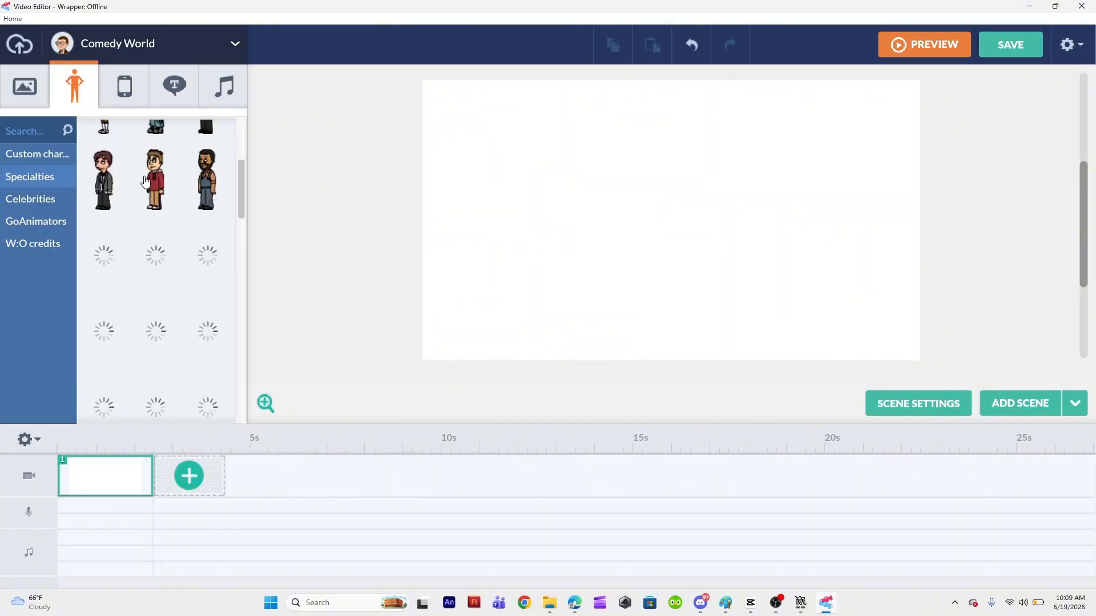
left_click(32, 155)
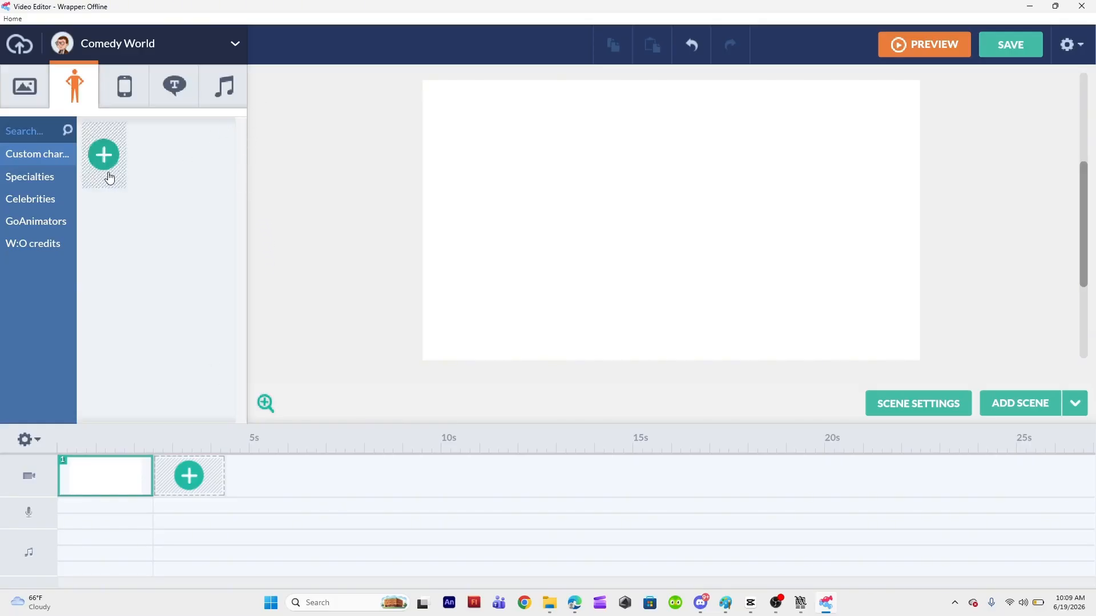
left_click(103, 156)
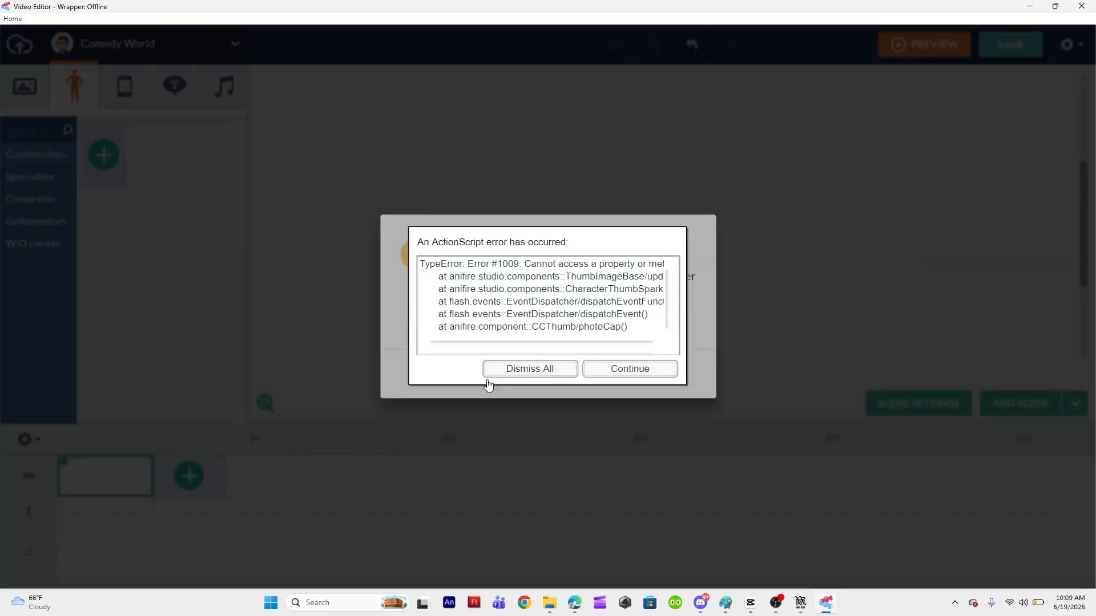
left_click(500, 371)
left_click(499, 372)
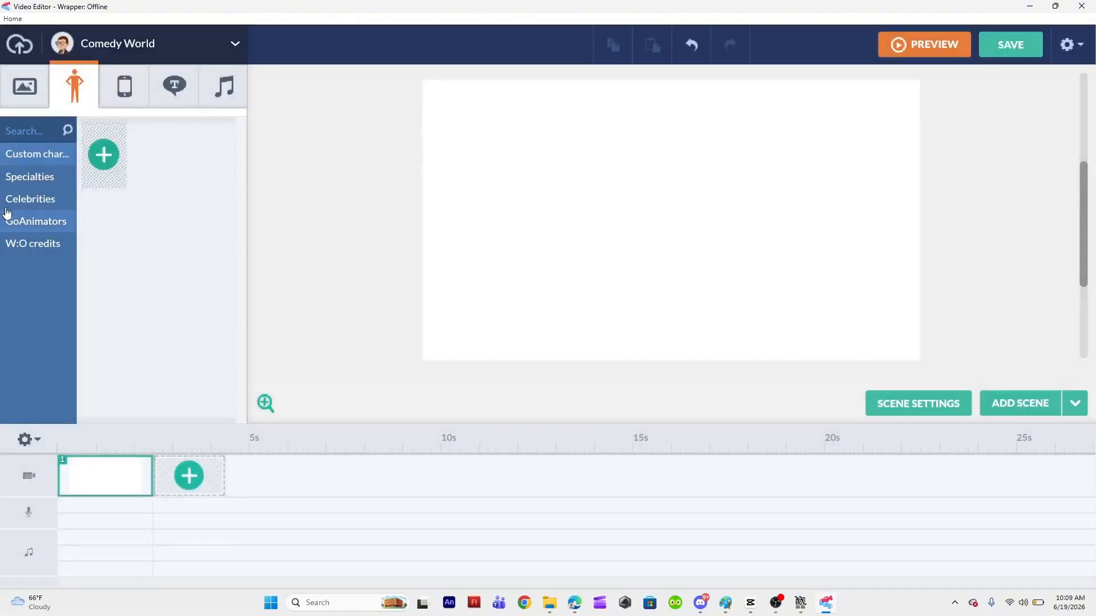
Add the Specialties character in the red hoodie to the scene, enlarge it and place it near the scene's right edge.
left_click(26, 177)
left_click_drag(155, 383, 831, 194)
left_click_drag(870, 80, 886, 70)
left_click_drag(835, 102, 795, 199)
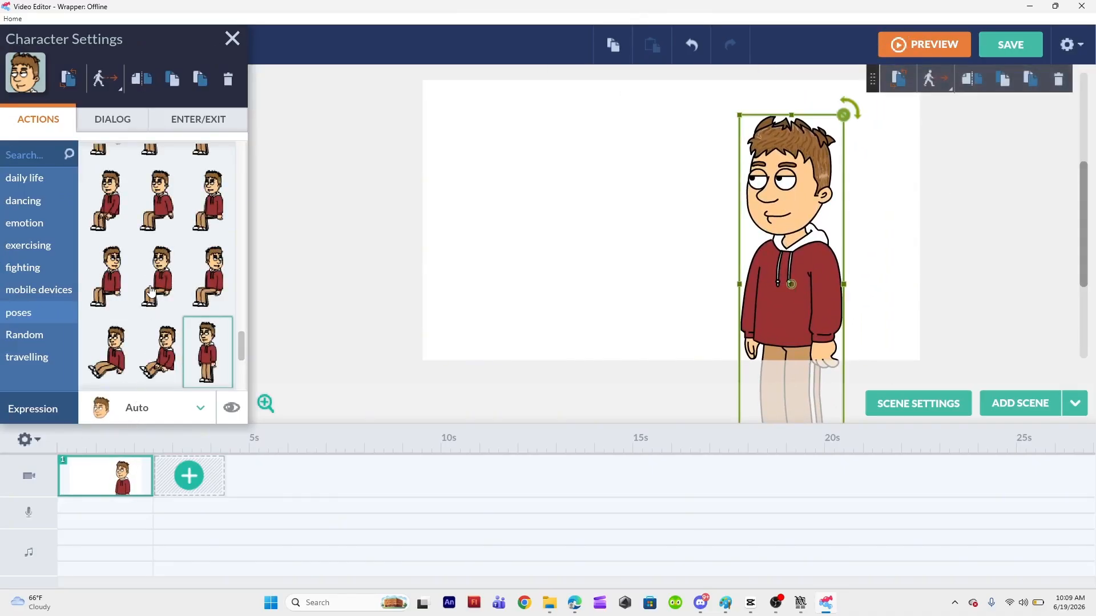
Set the character's expression to Happy and give it the standing pose with folded arms.
scroll(151, 290, "down", 3)
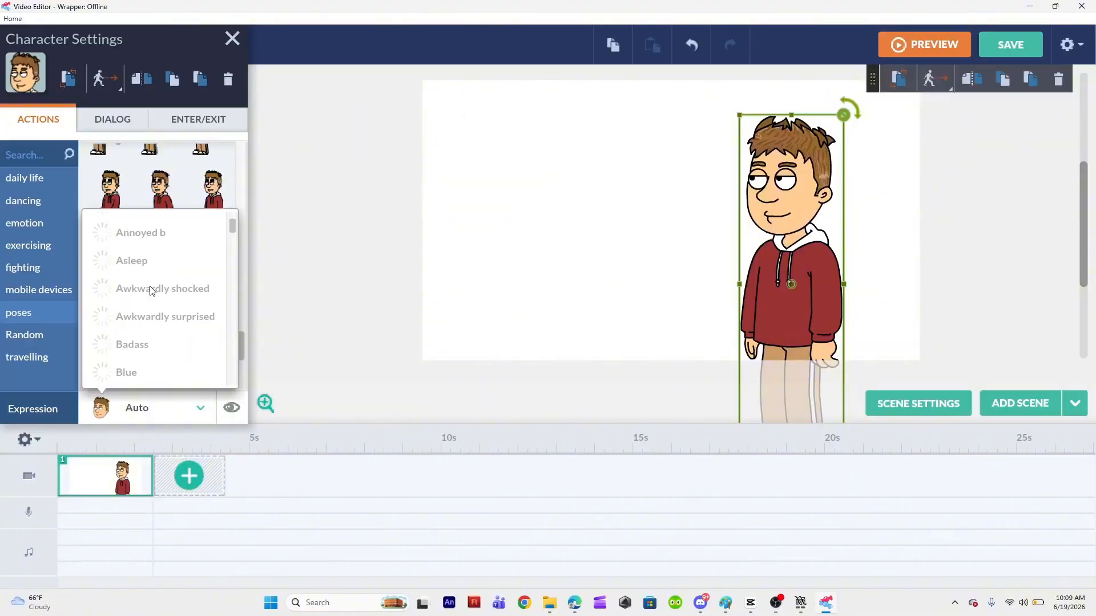
scroll(151, 292, "down", 10)
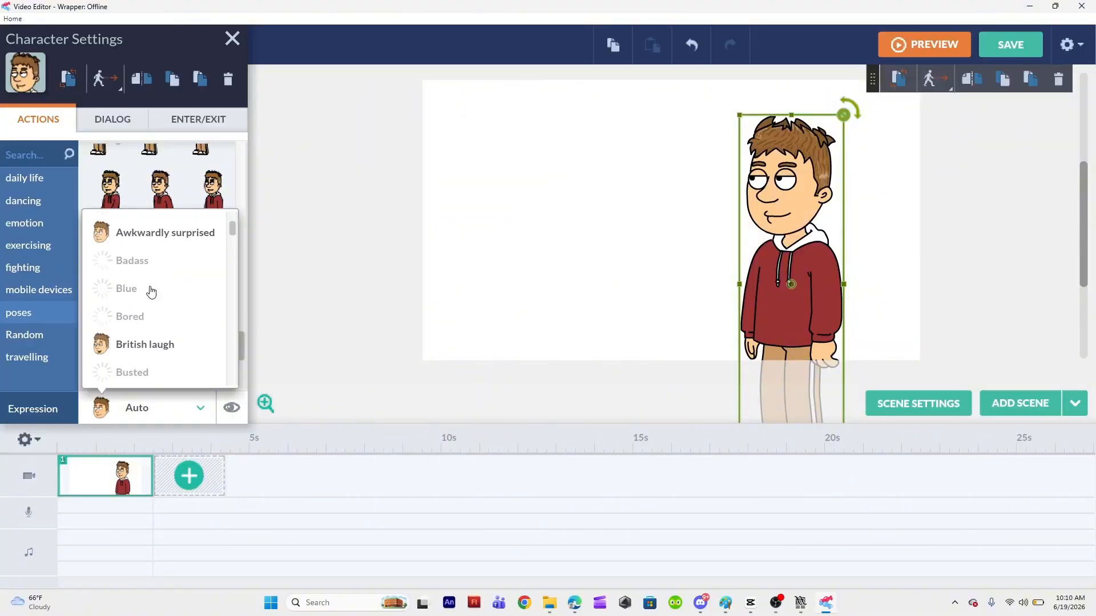
left_click(154, 292)
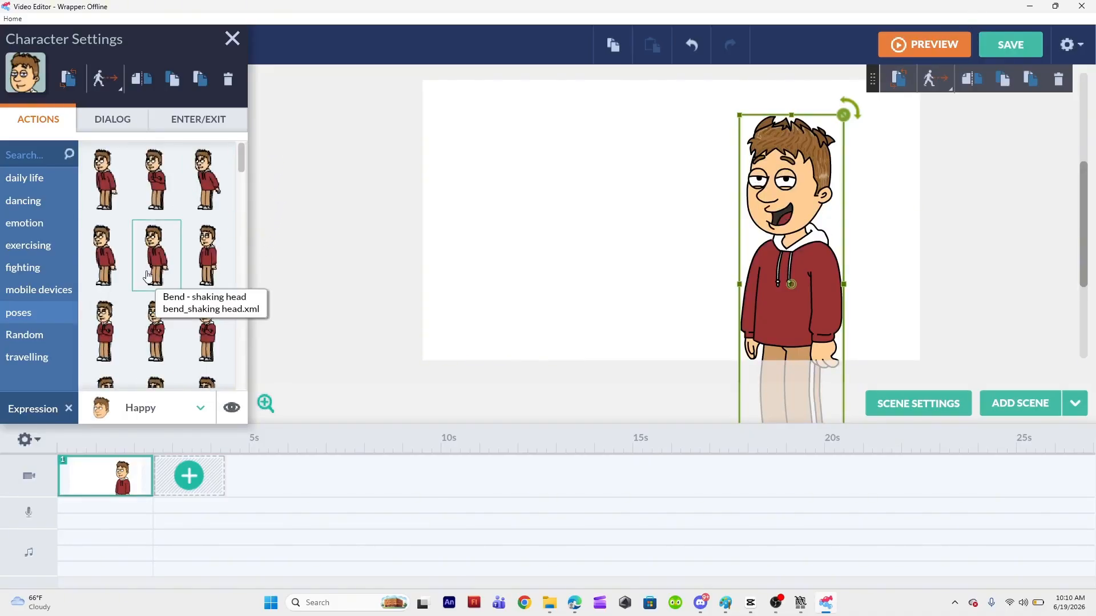
left_click(117, 336)
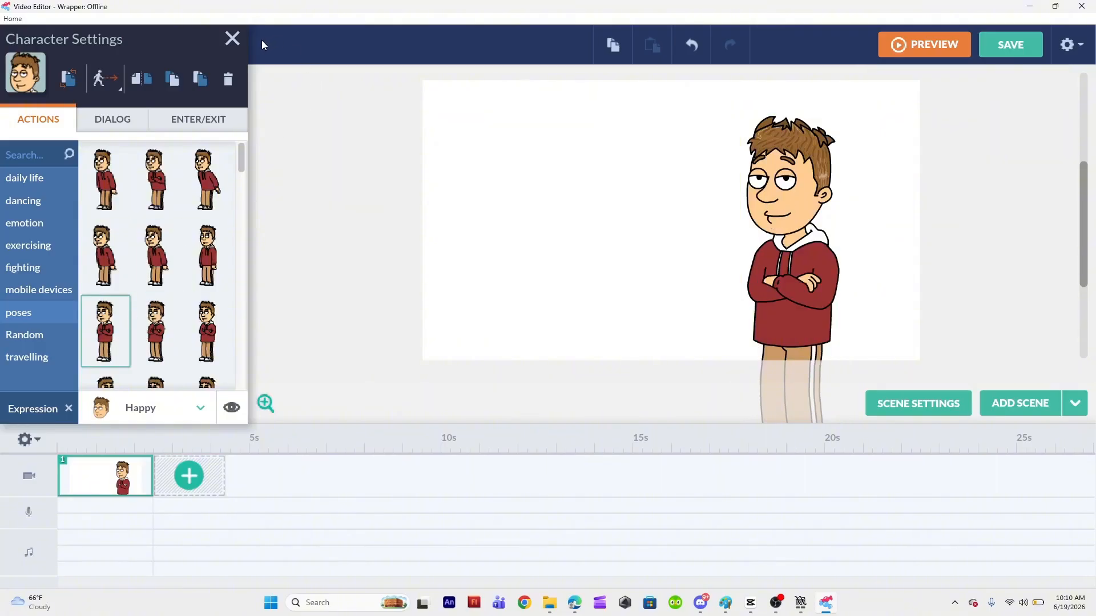
Add a BeyondWonderland text element in the empty area beside the character and make it read "Subscribe!".
left_click(232, 38)
left_click(164, 72)
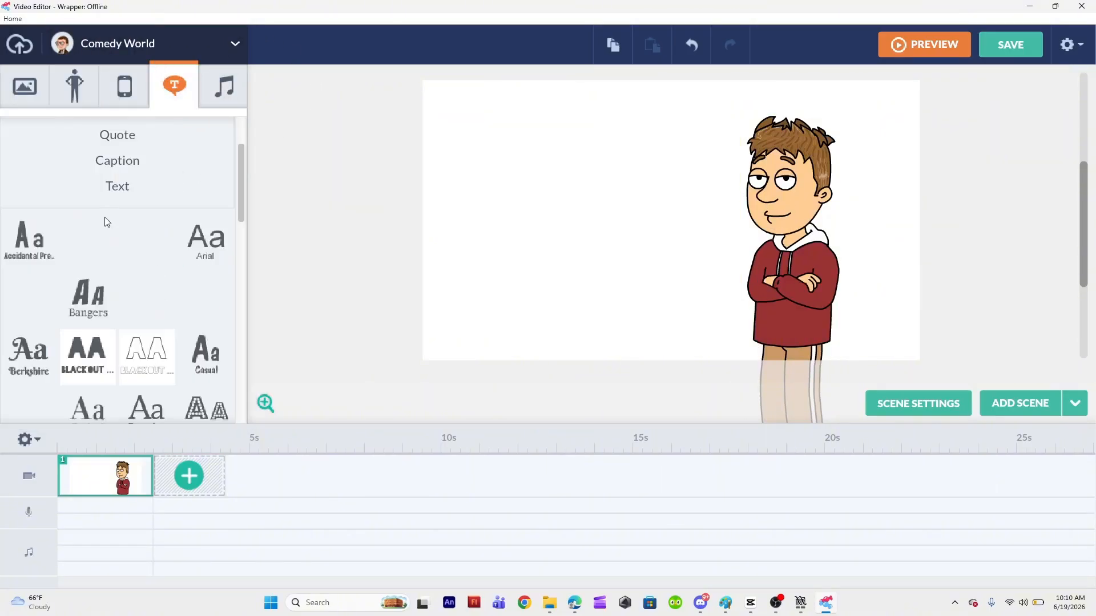
left_click_drag(146, 310, 627, 165)
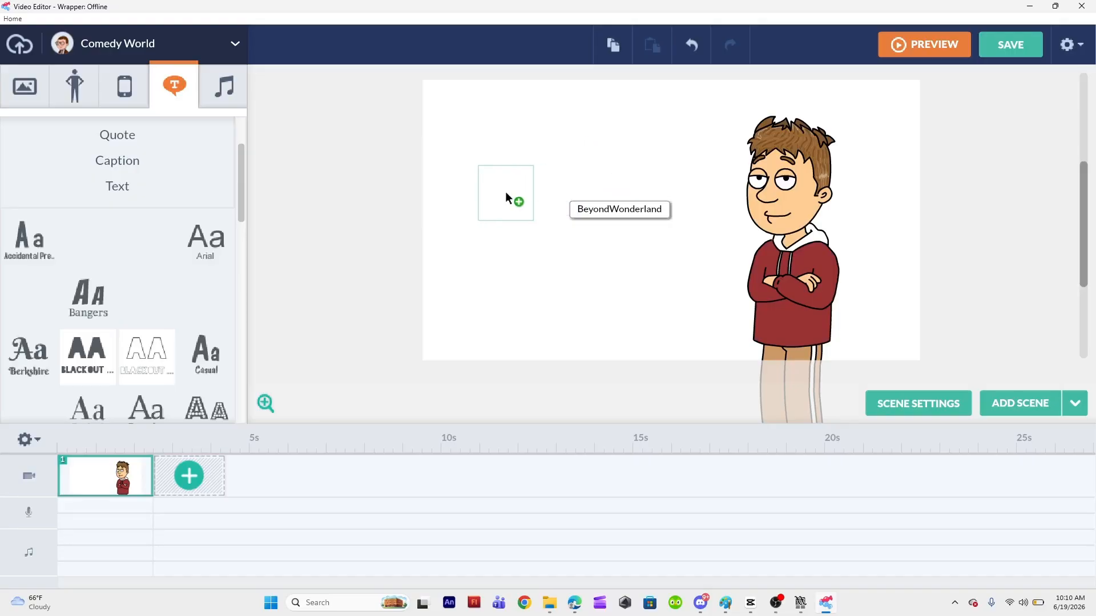
left_click_drag(506, 195, 510, 199)
double_click(513, 196)
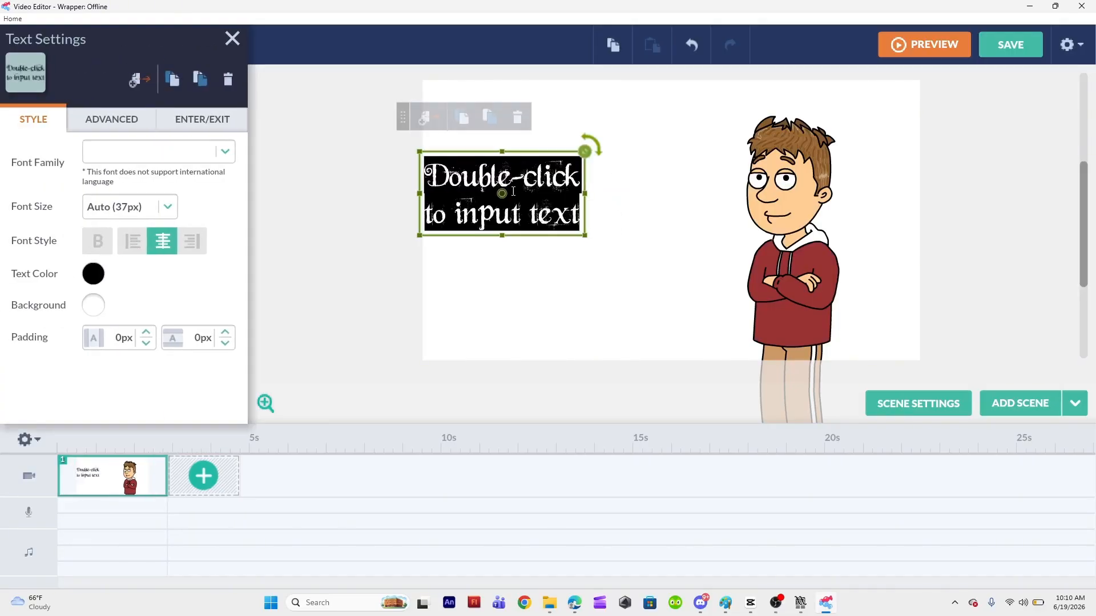
type("Subscrib")
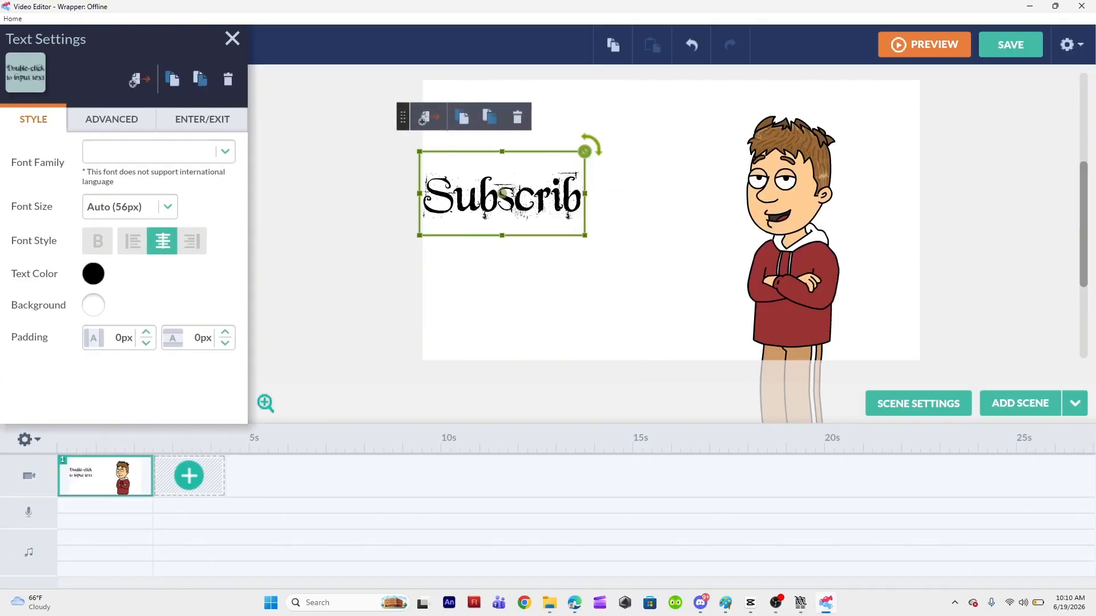
type("e")
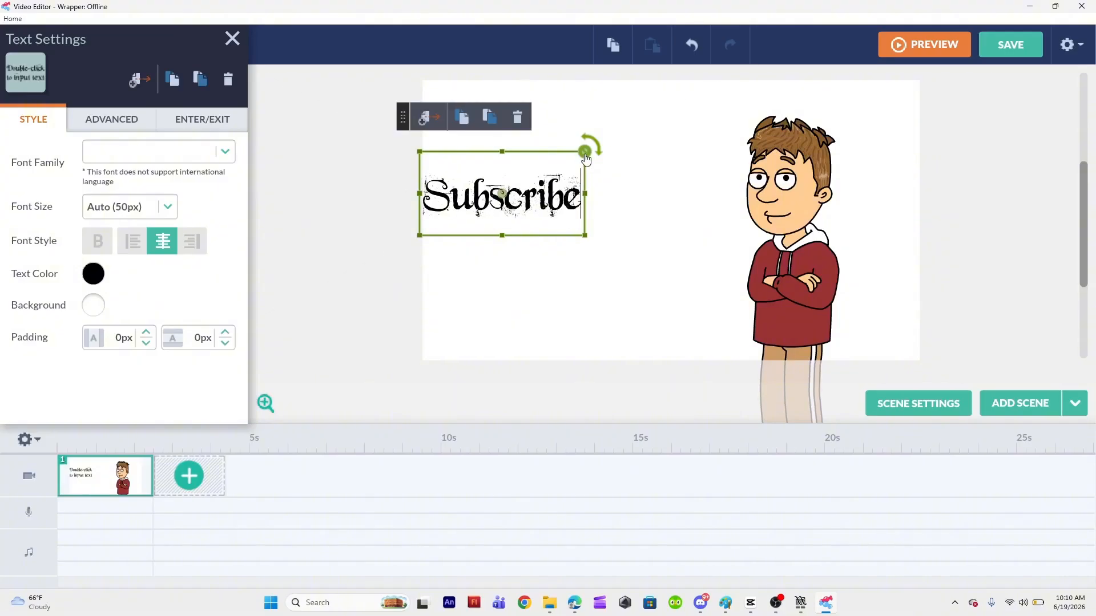
type("!")
Enlarge the "Subscribe!" text to an automatic font size of about 76 px and position it just beside the character.
left_click_drag(586, 158, 682, 142)
left_click_drag(758, 94, 729, 165)
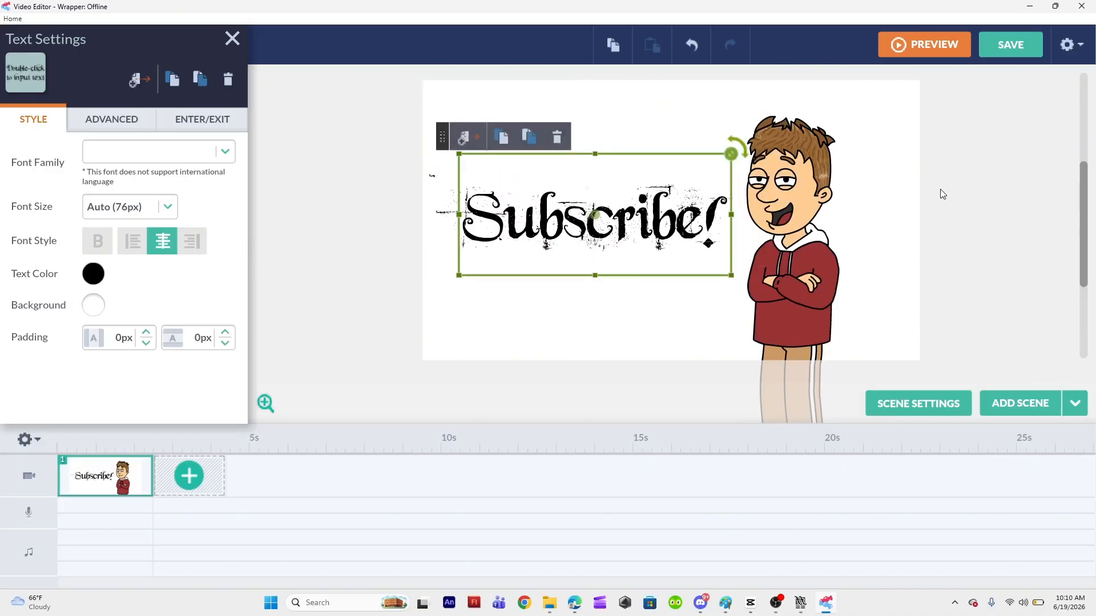
left_click(878, 199)
left_click(796, 256)
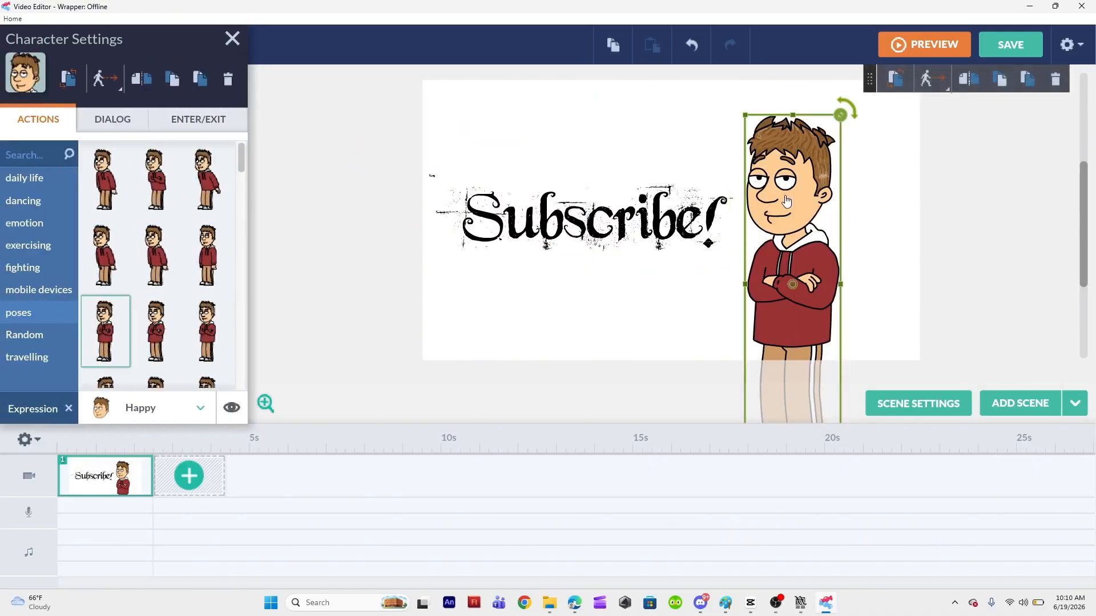
left_click(519, 210)
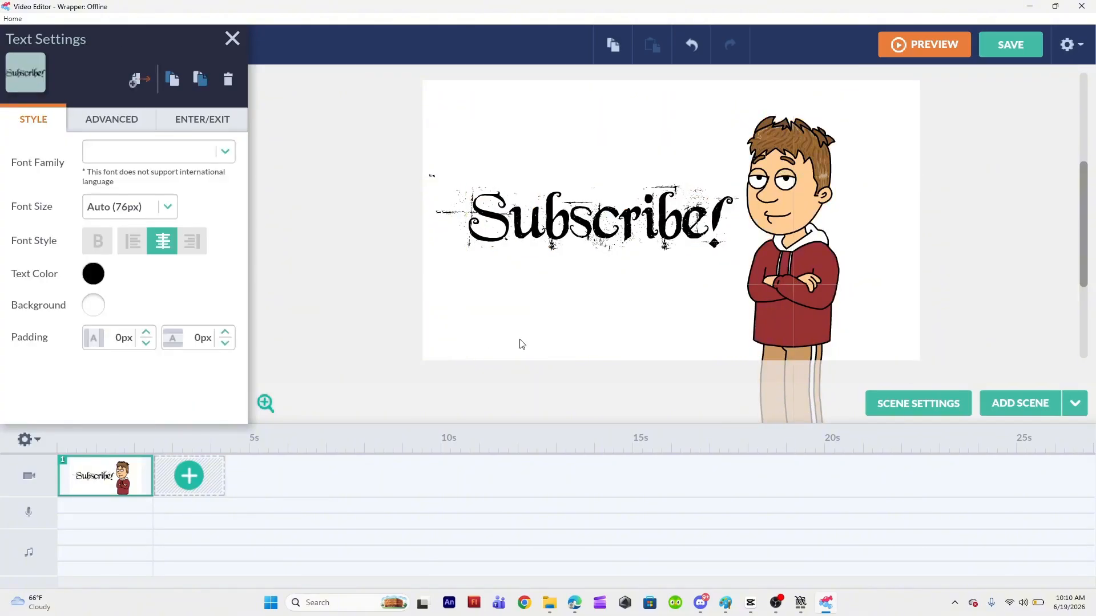